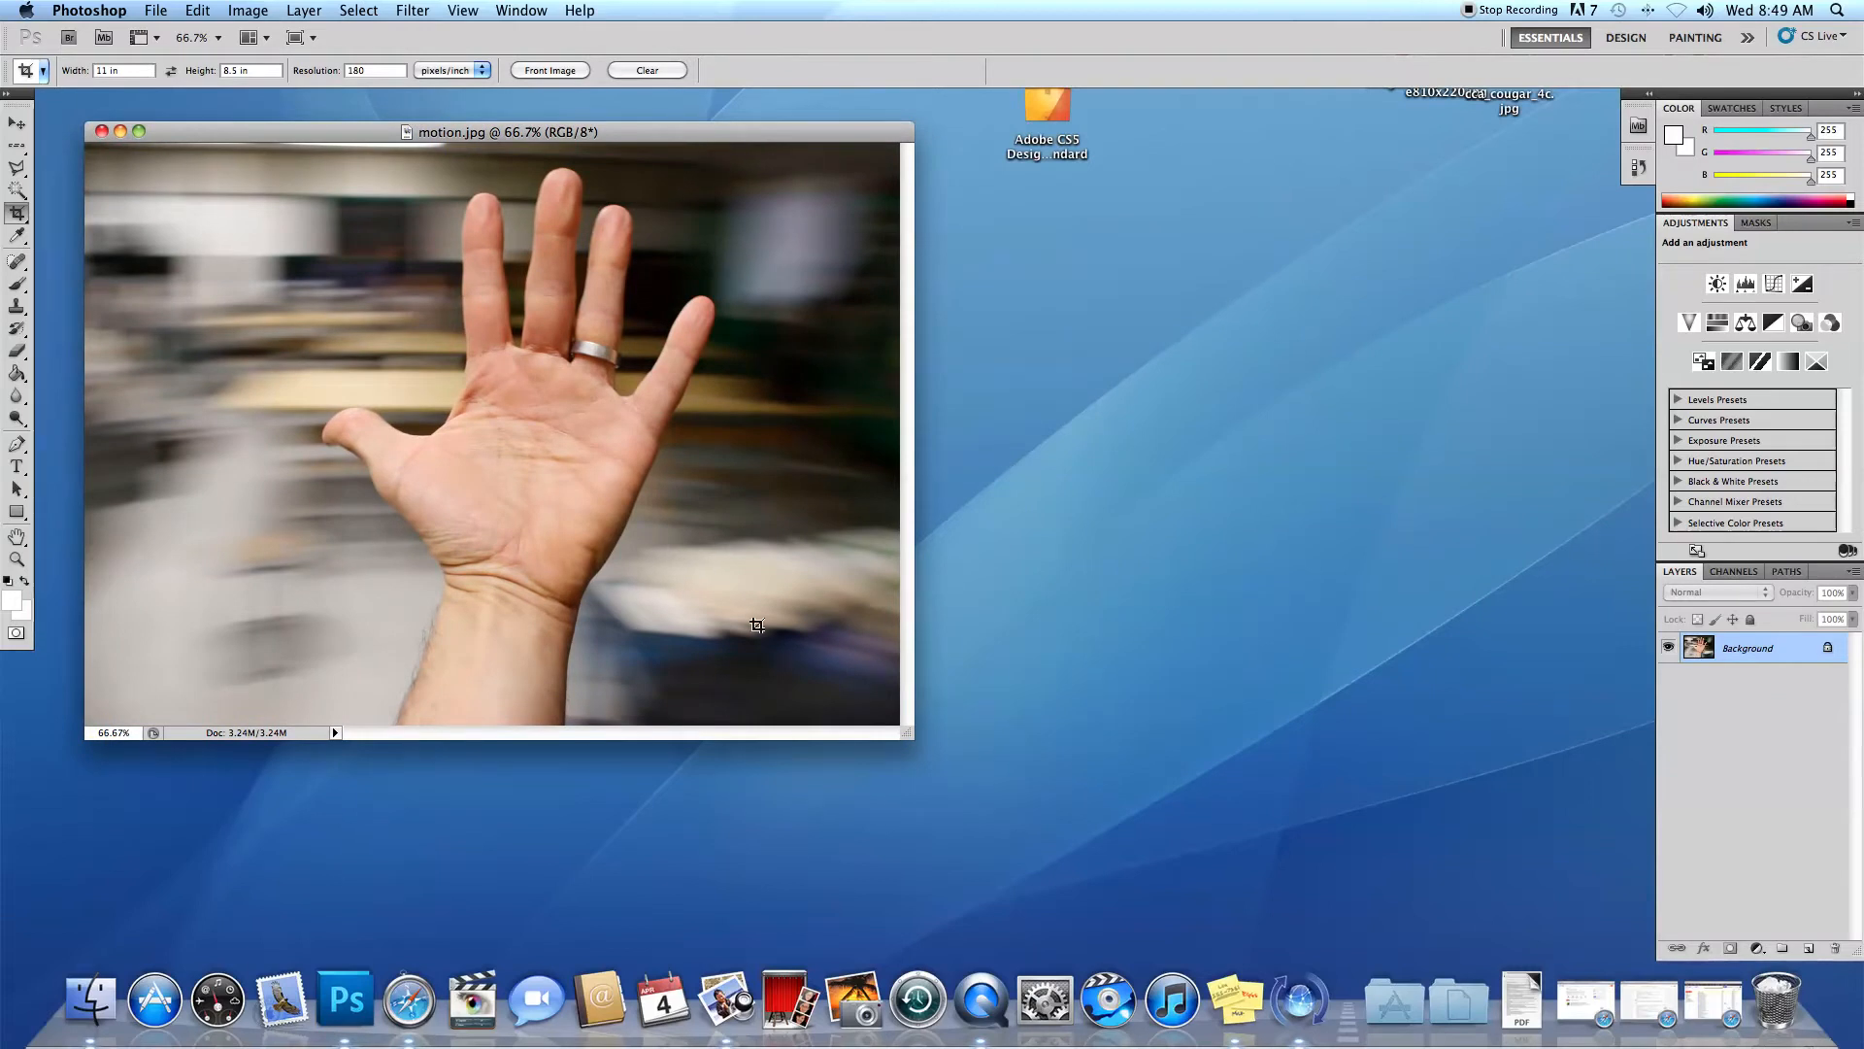
Crop the whole hand photo to 7 in wide by 5 in high at 180 pixels/inch.
left_click_drag(907, 734, 1069, 823)
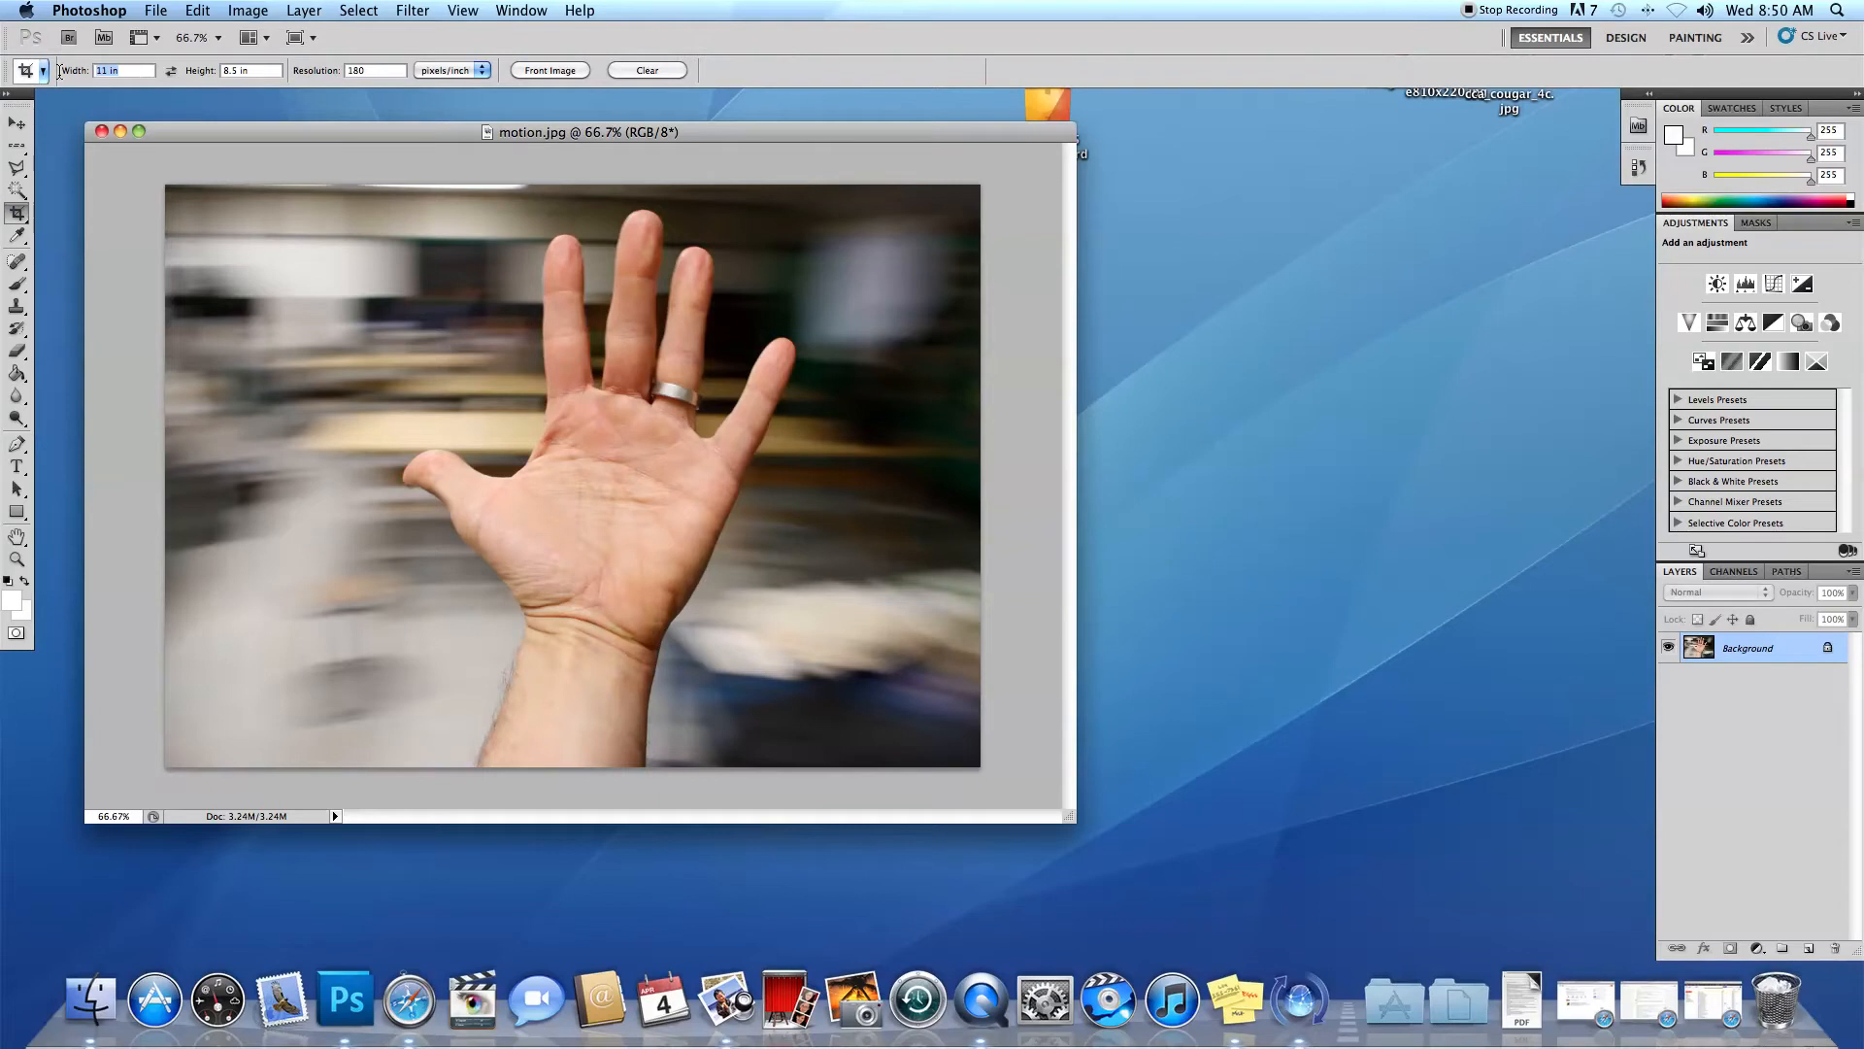
left_click(222, 70)
type("5")
left_click_drag(161, 185, 1146, 862)
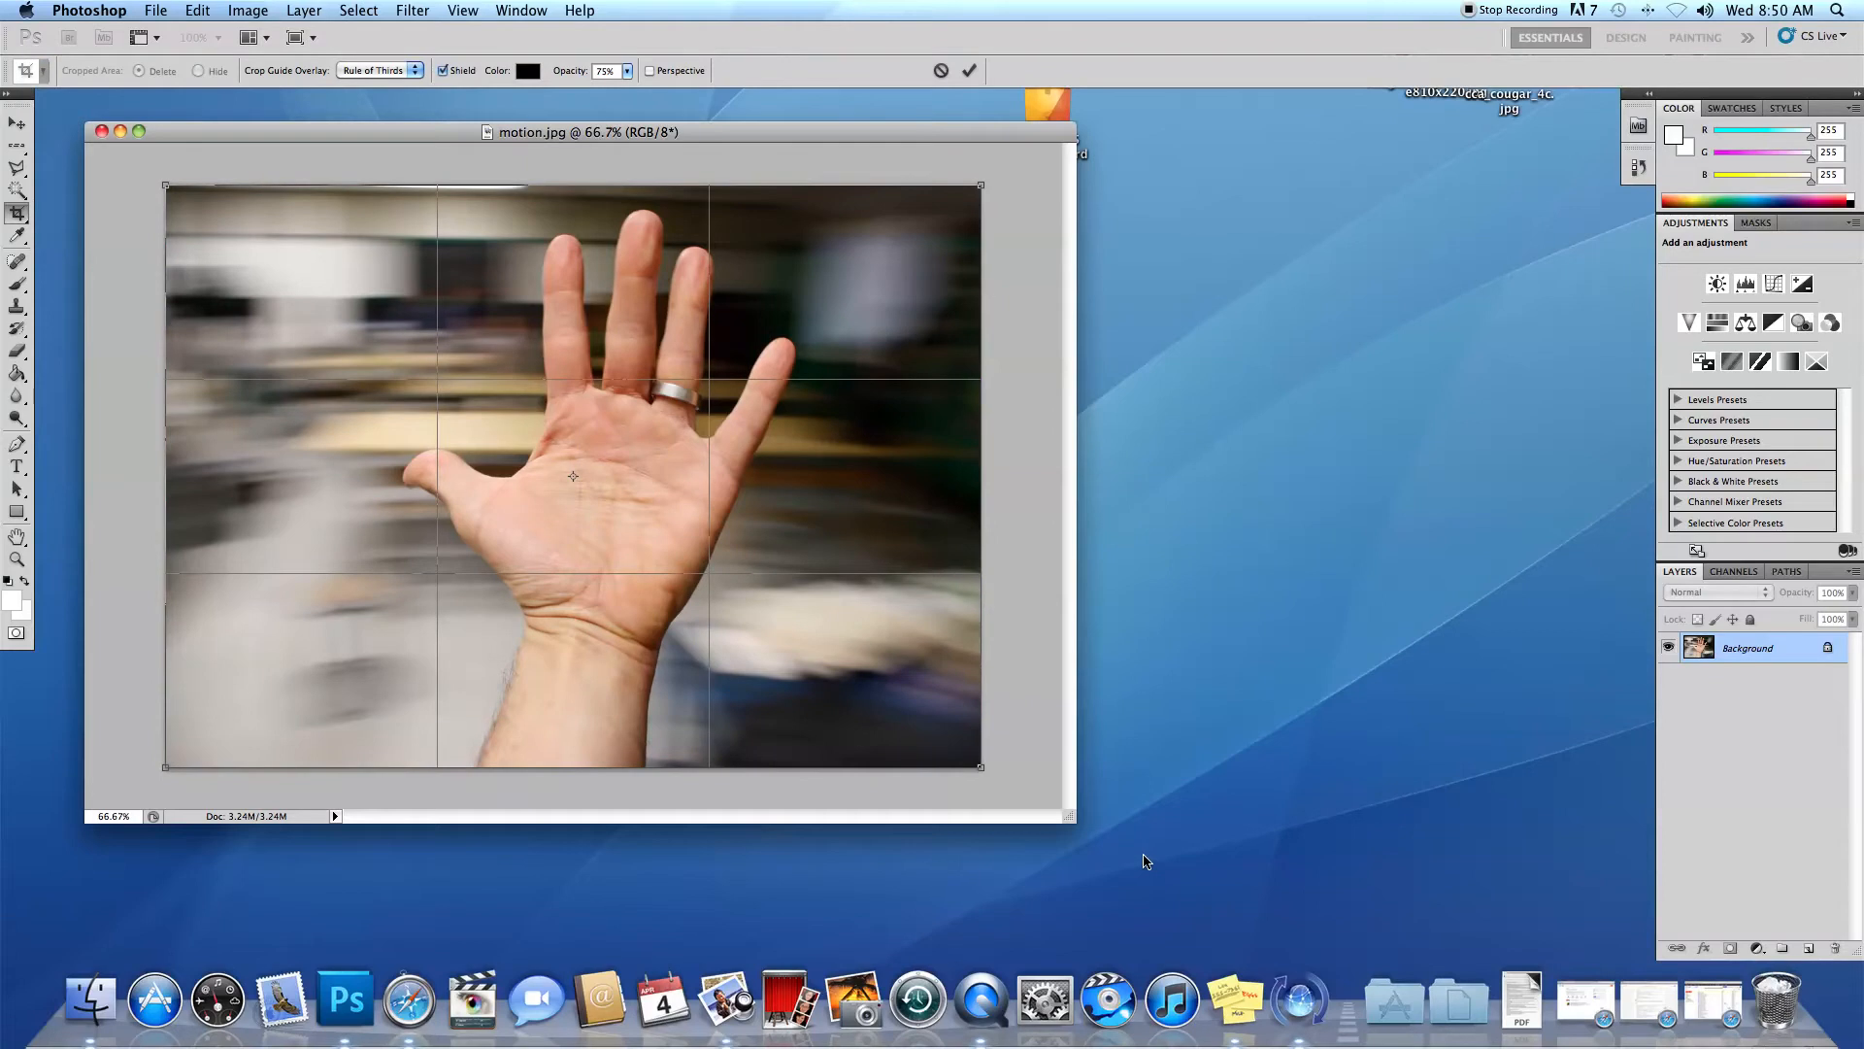
key("Return")
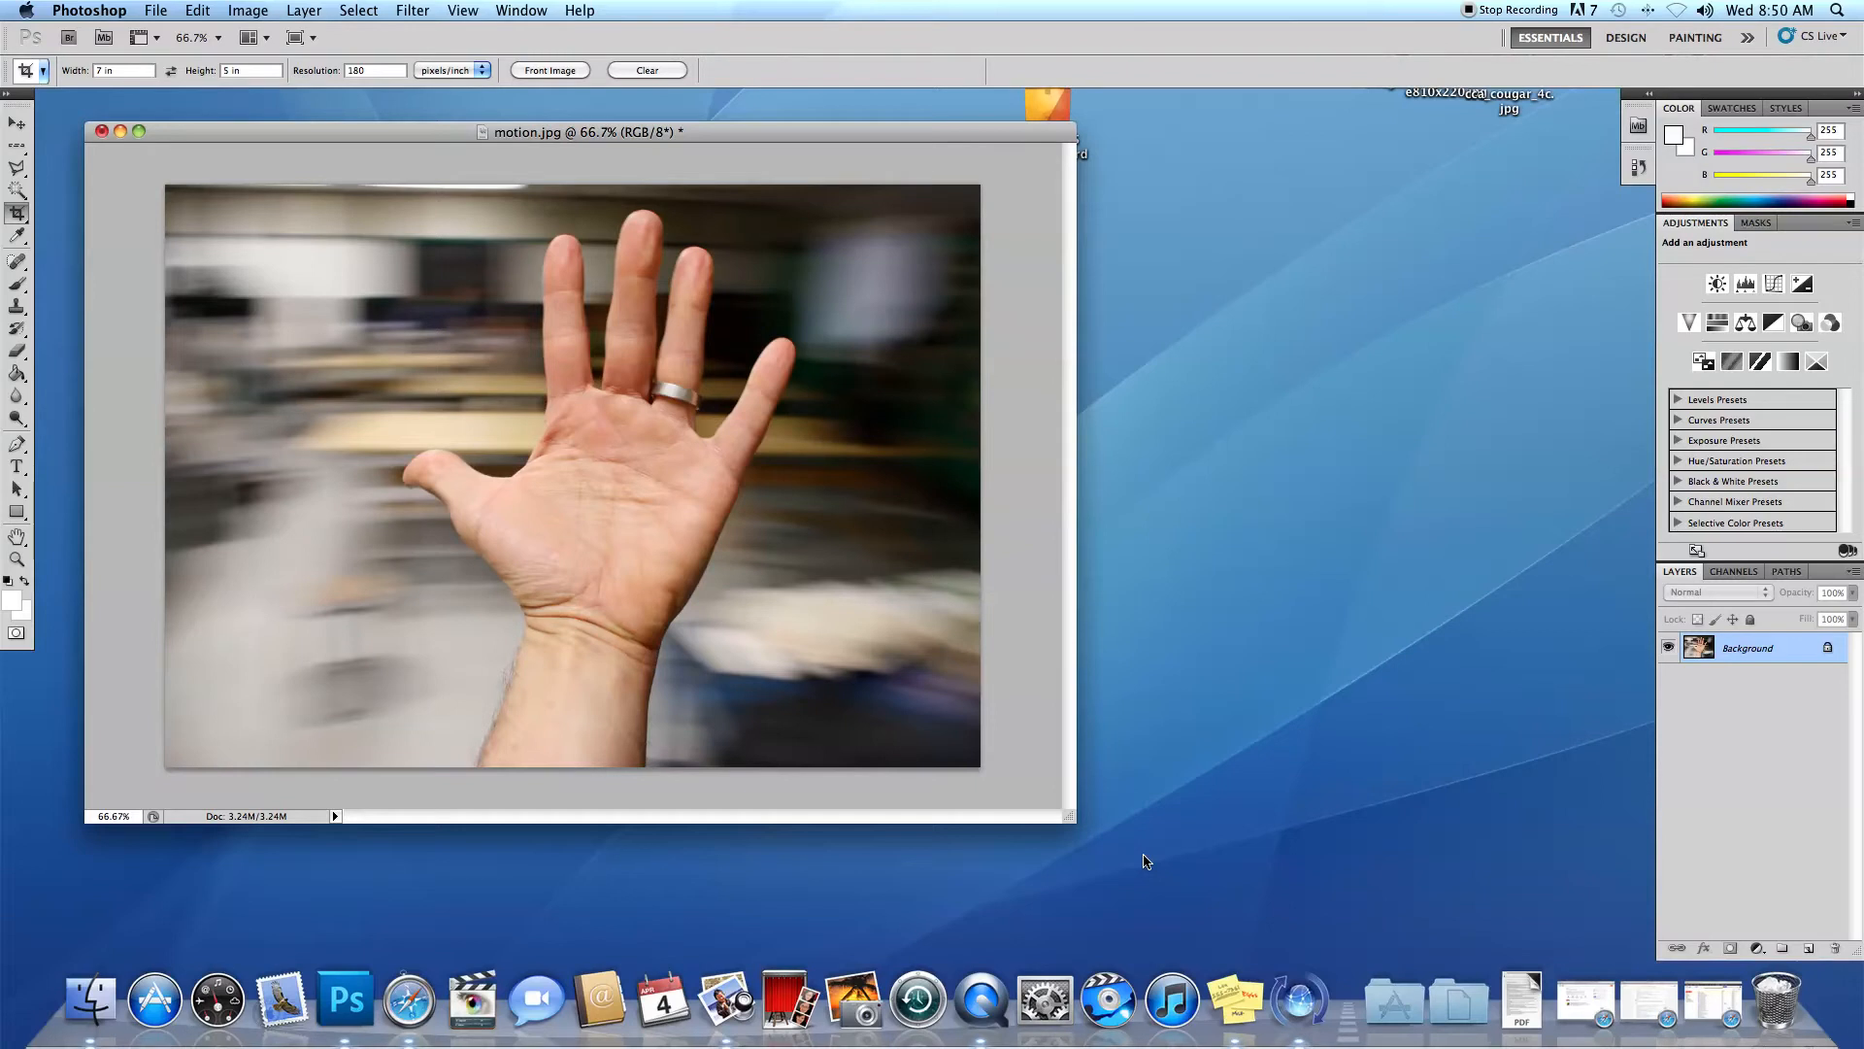
Adjust the photo's Levels with a black input level of 7 and a white input level of 241.
key("l")
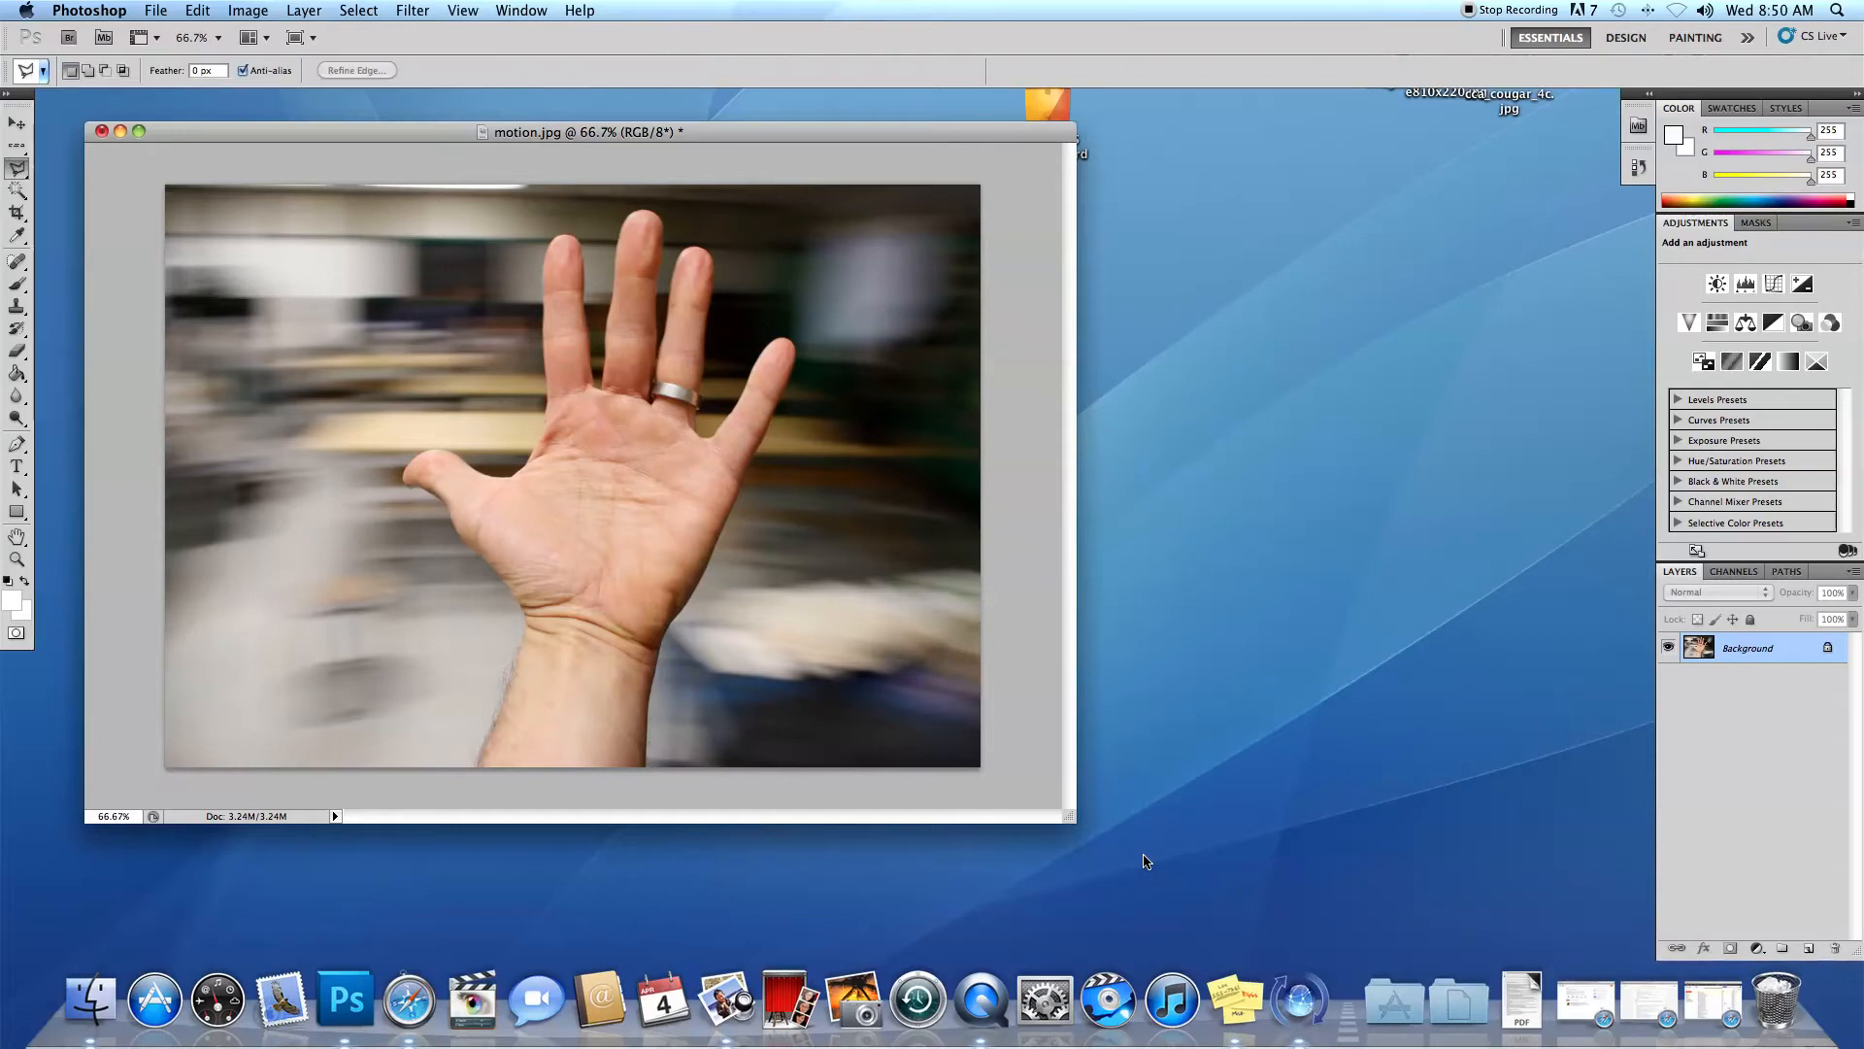
key("super+l")
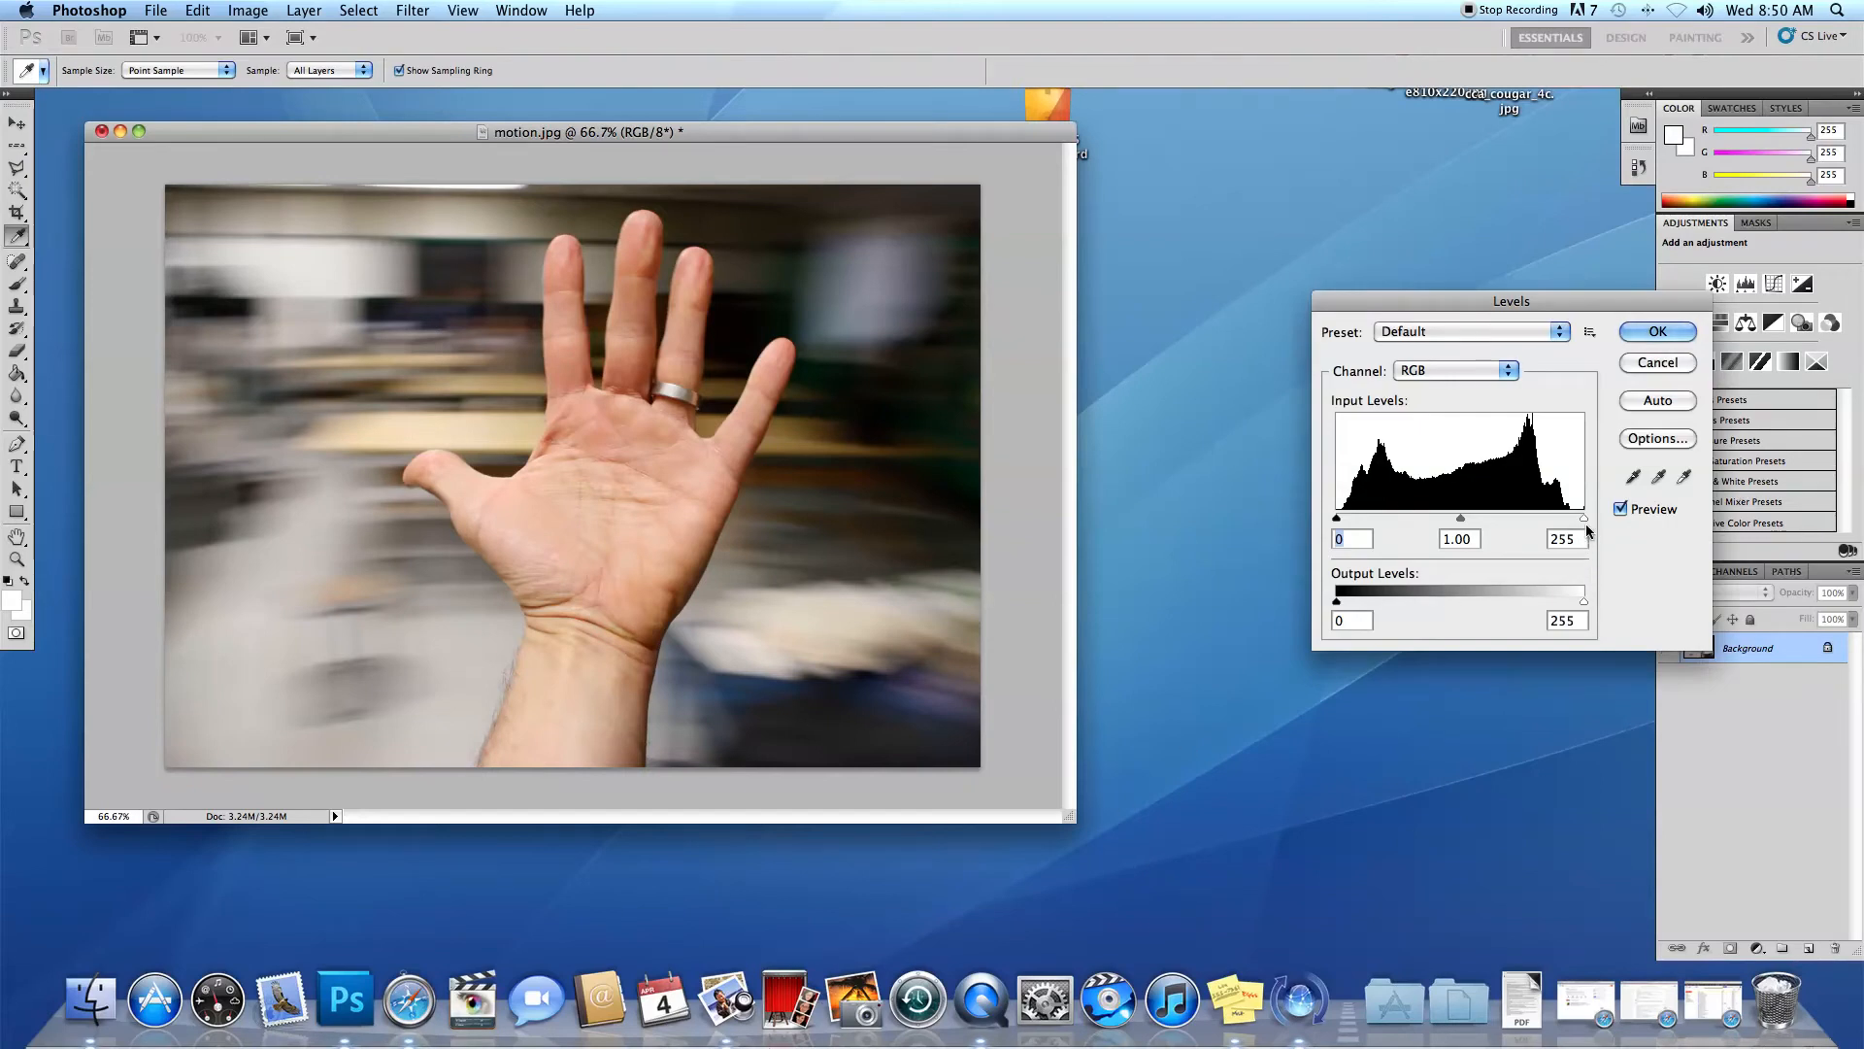
left_click_drag(1585, 521, 1570, 525)
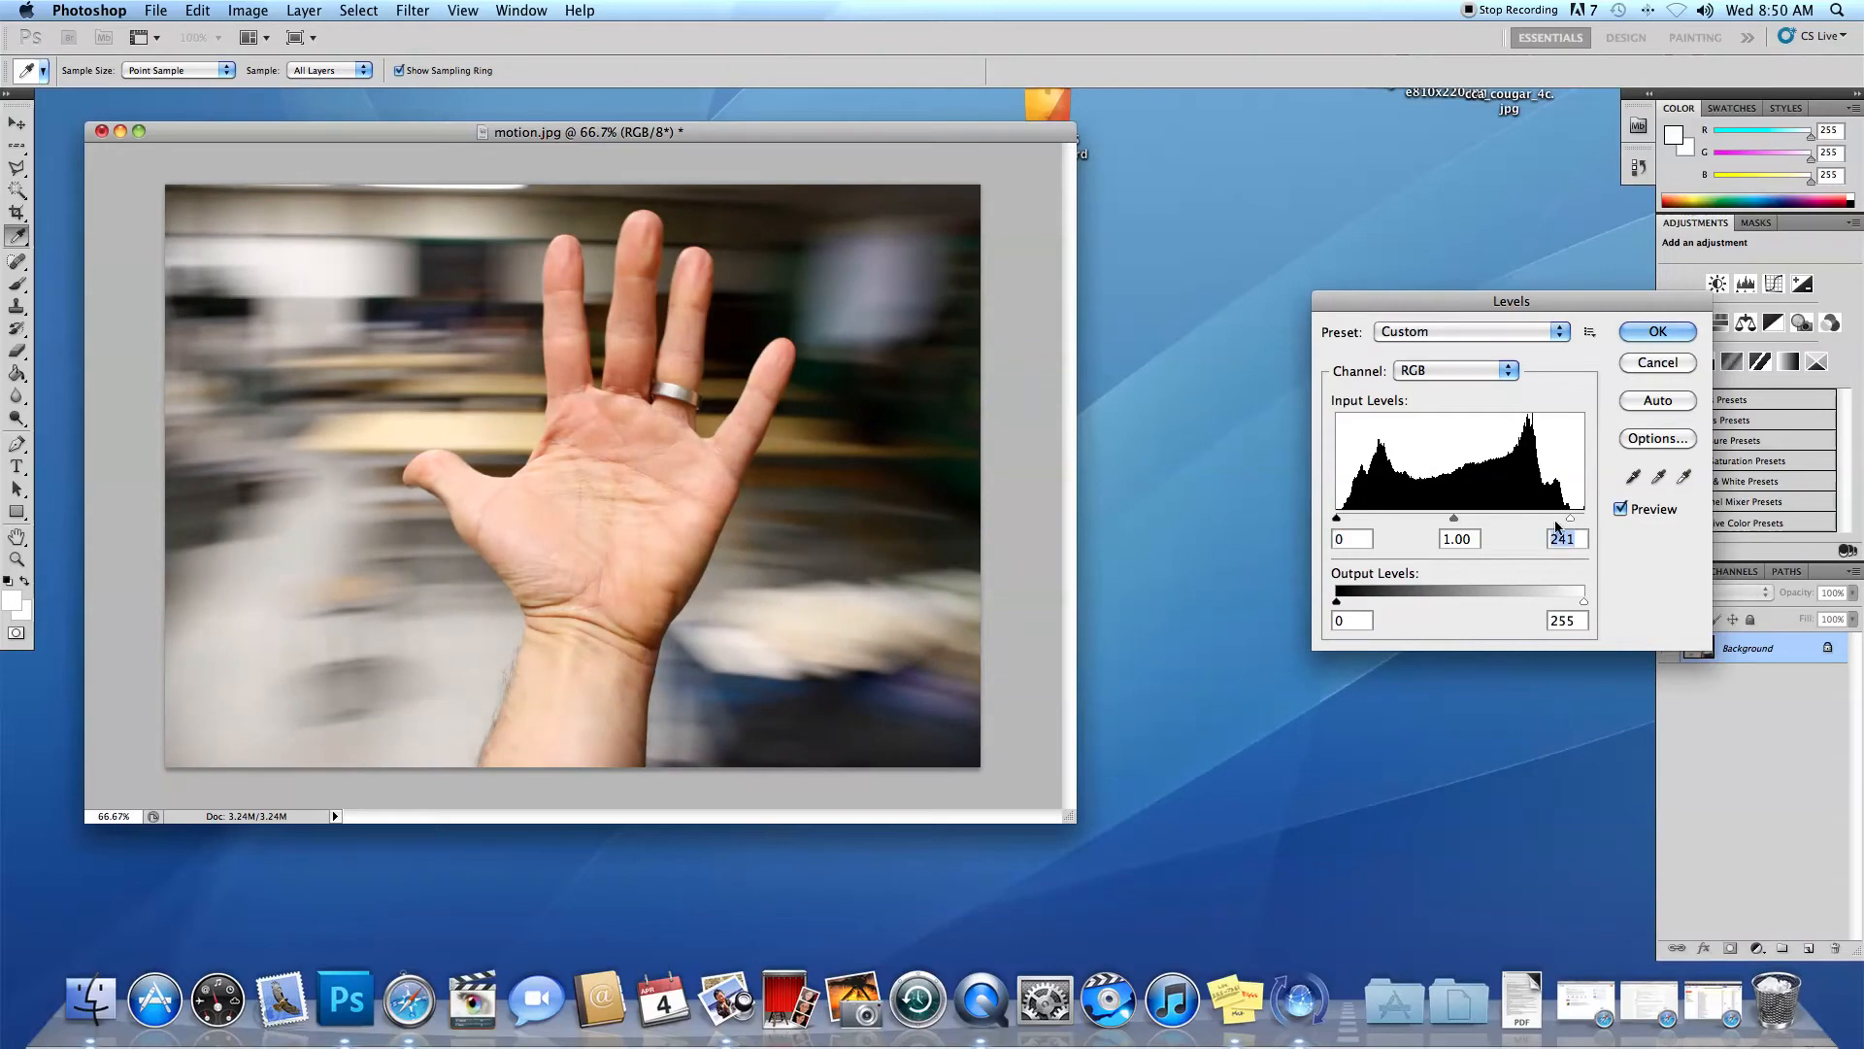
left_click_drag(1338, 519, 1347, 515)
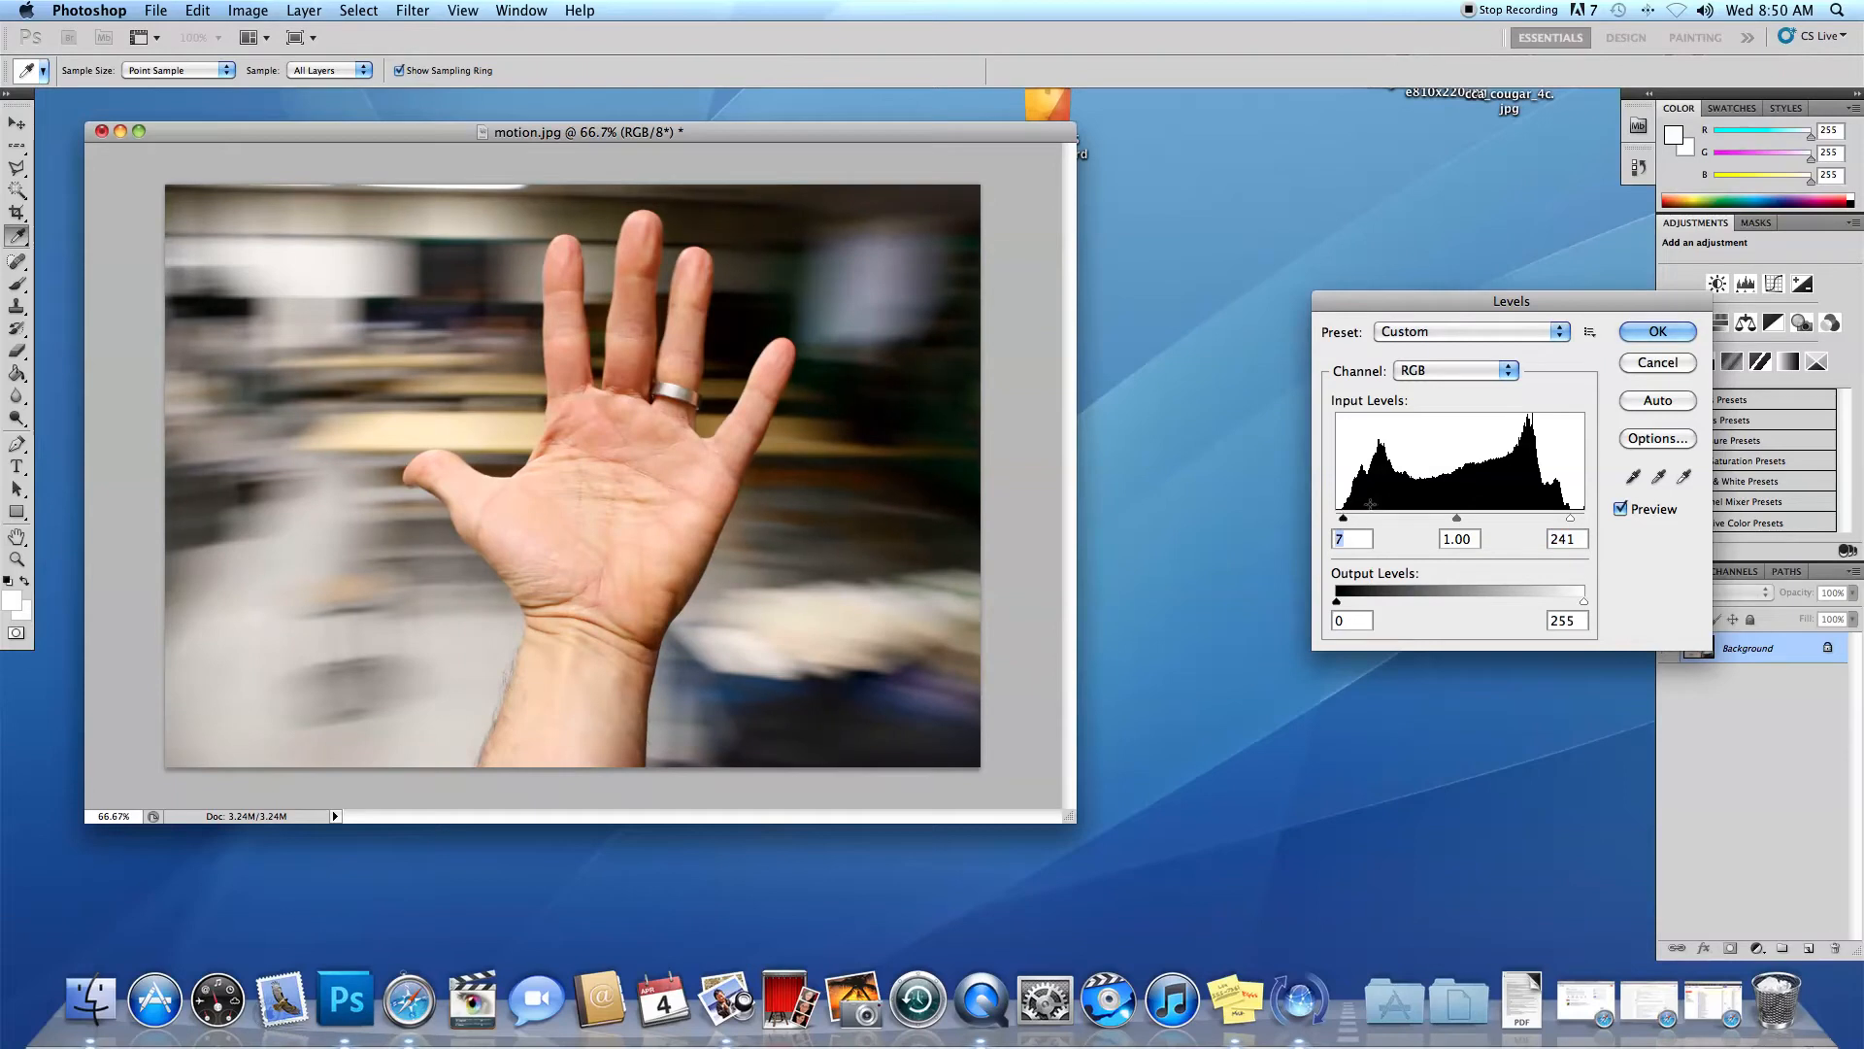
left_click(1663, 331)
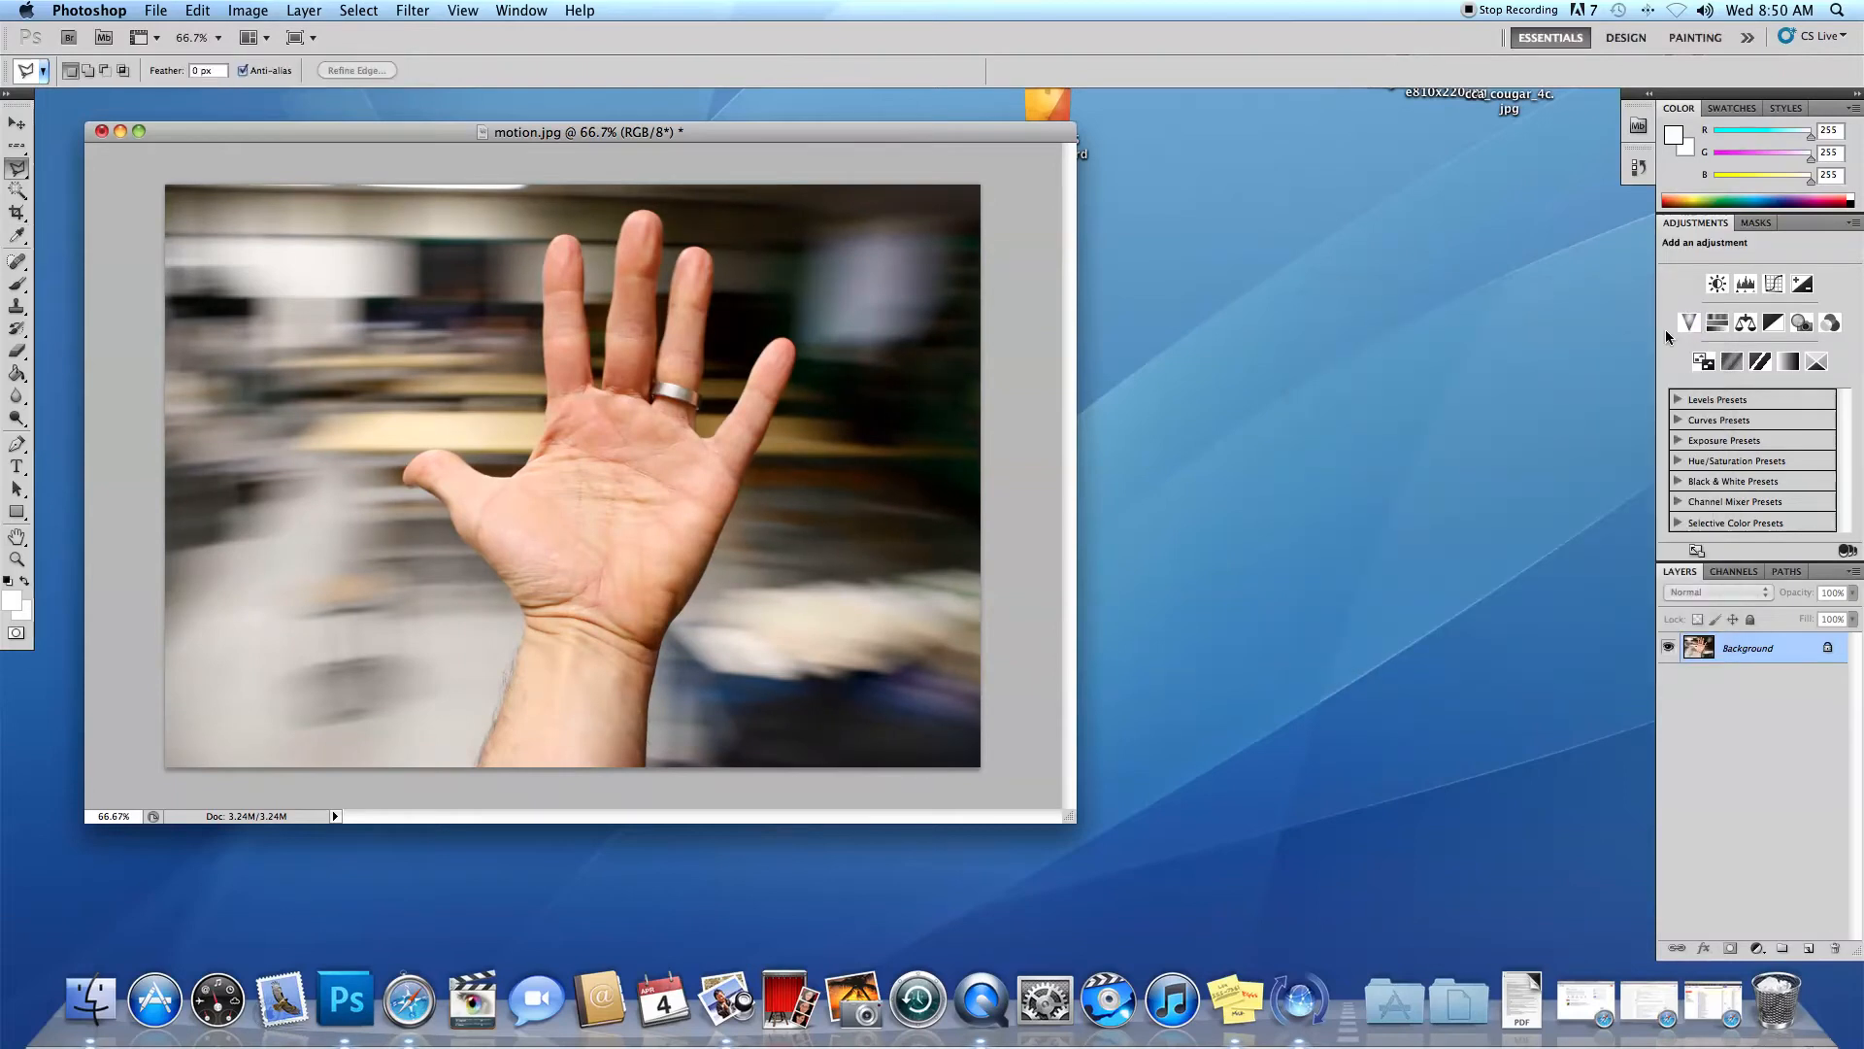
Raise the photo's saturation to +6 with Hue/Saturation.
key("super+u")
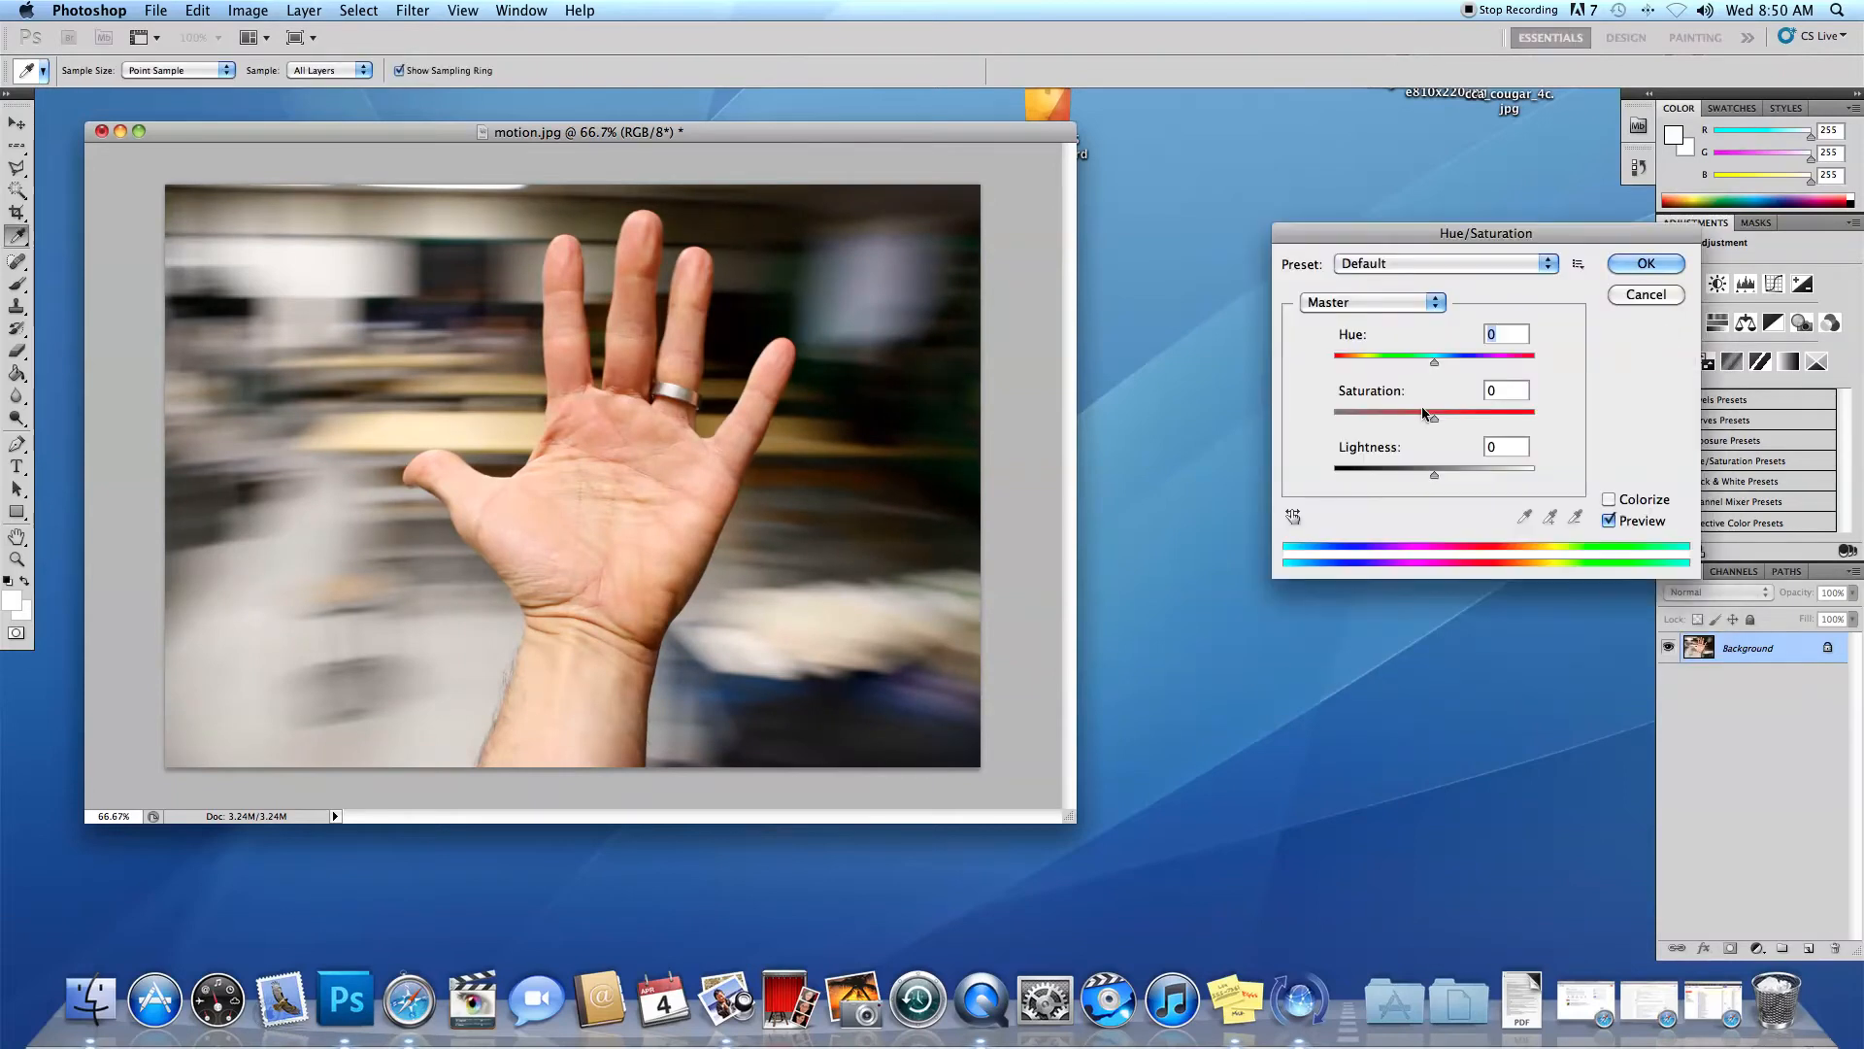
left_click_drag(1433, 417, 1437, 418)
left_click(1655, 261)
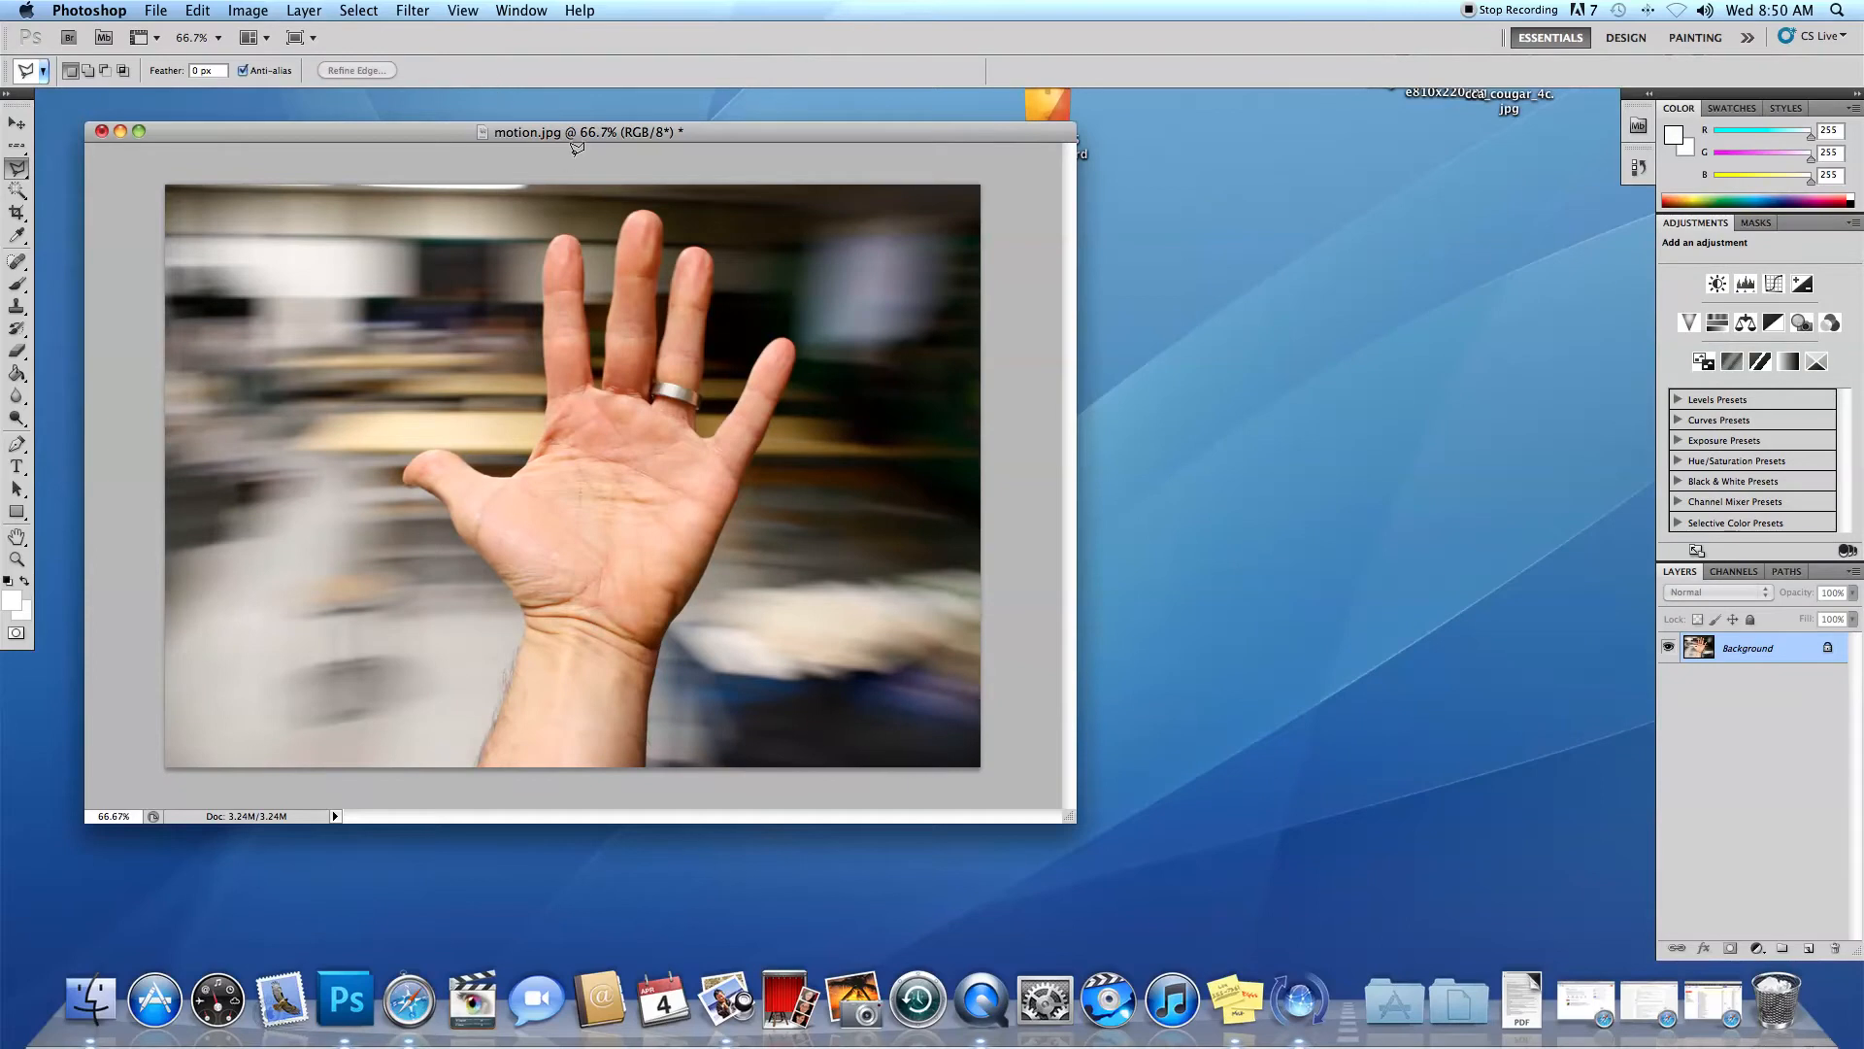
Move the photo window aside and start a new document with the Custom preset.
left_click_drag(597, 136, 1139, 195)
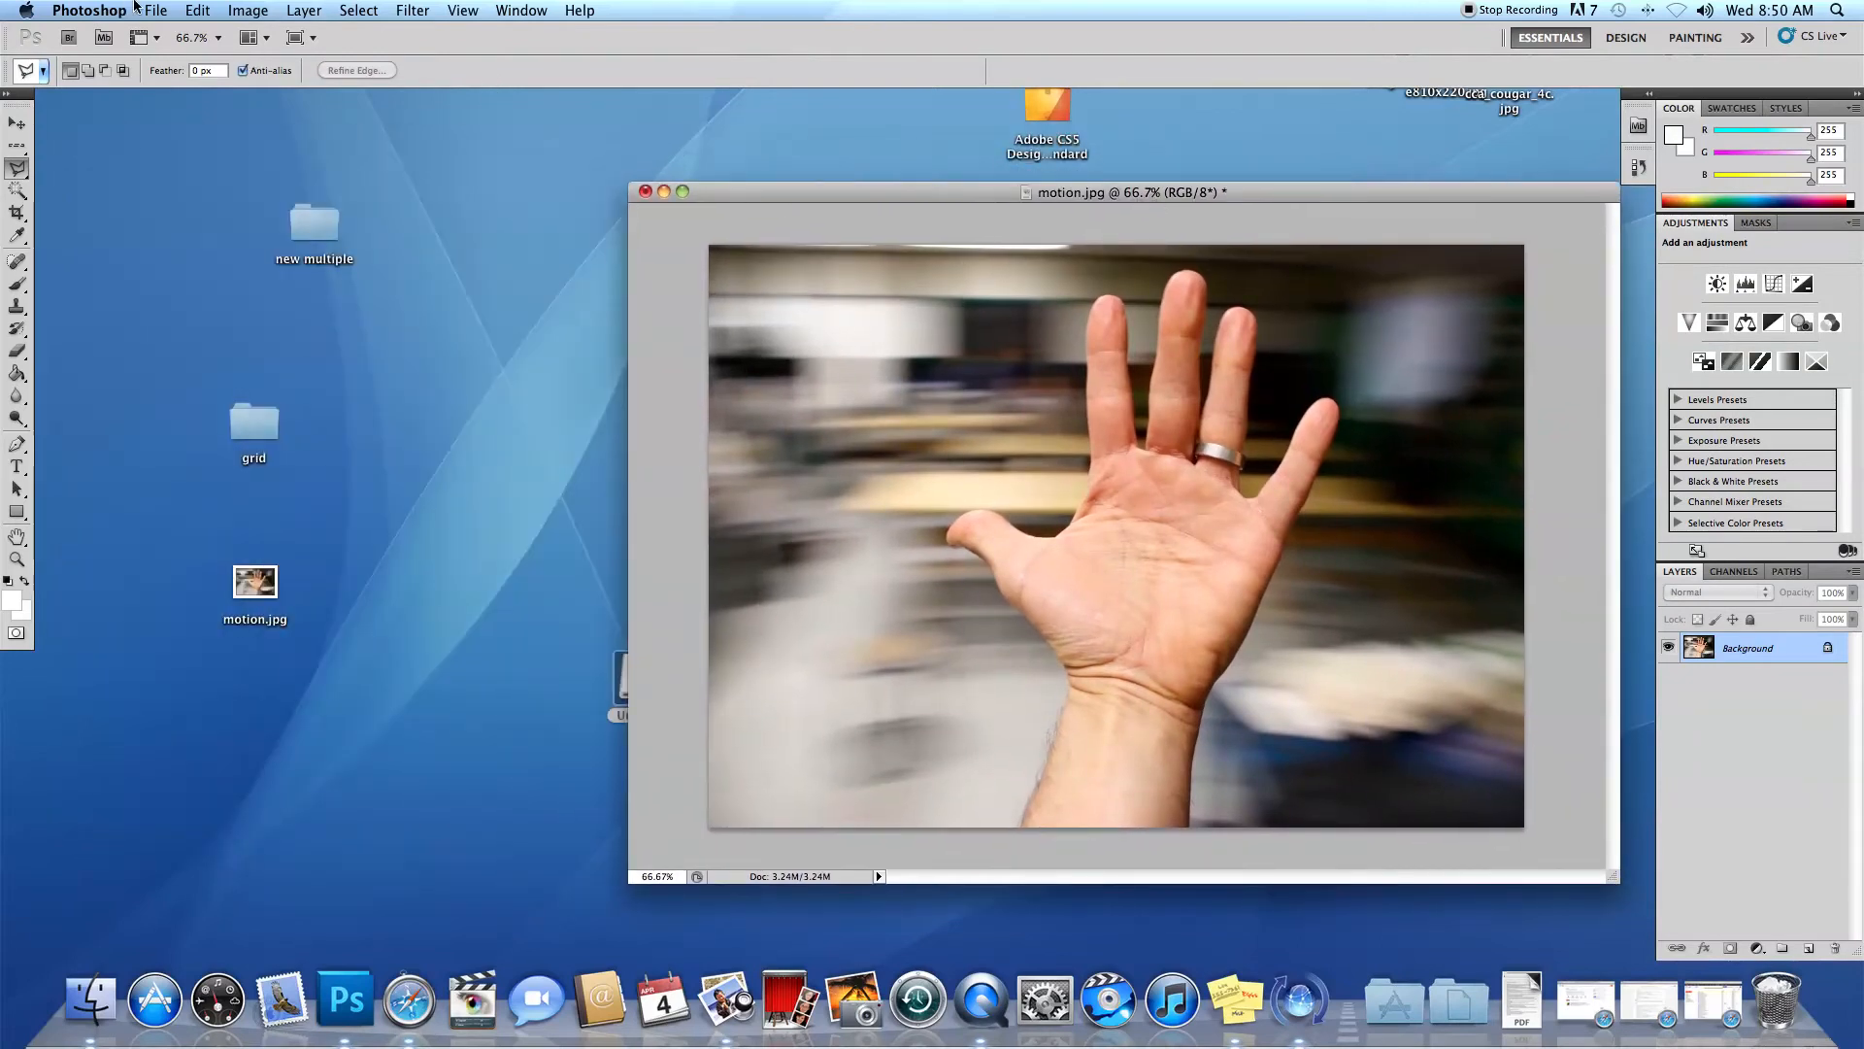
left_click(152, 9)
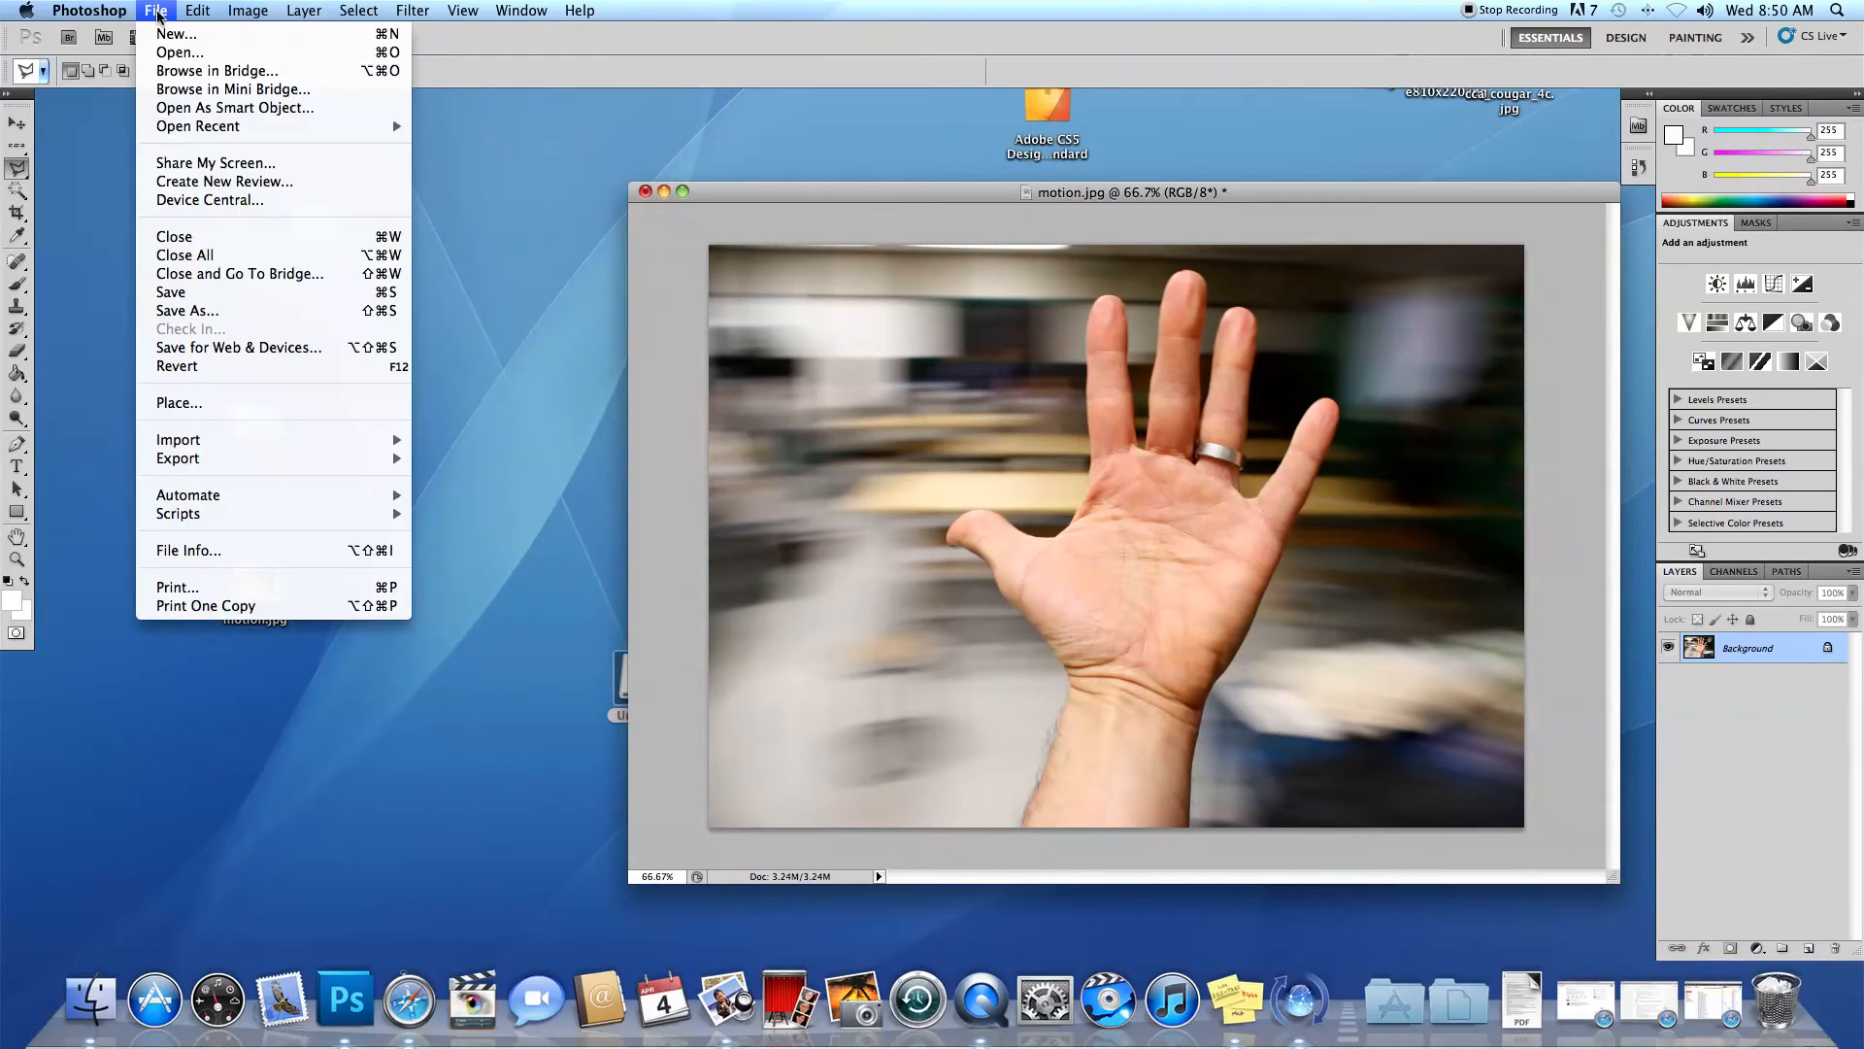
left_click(160, 33)
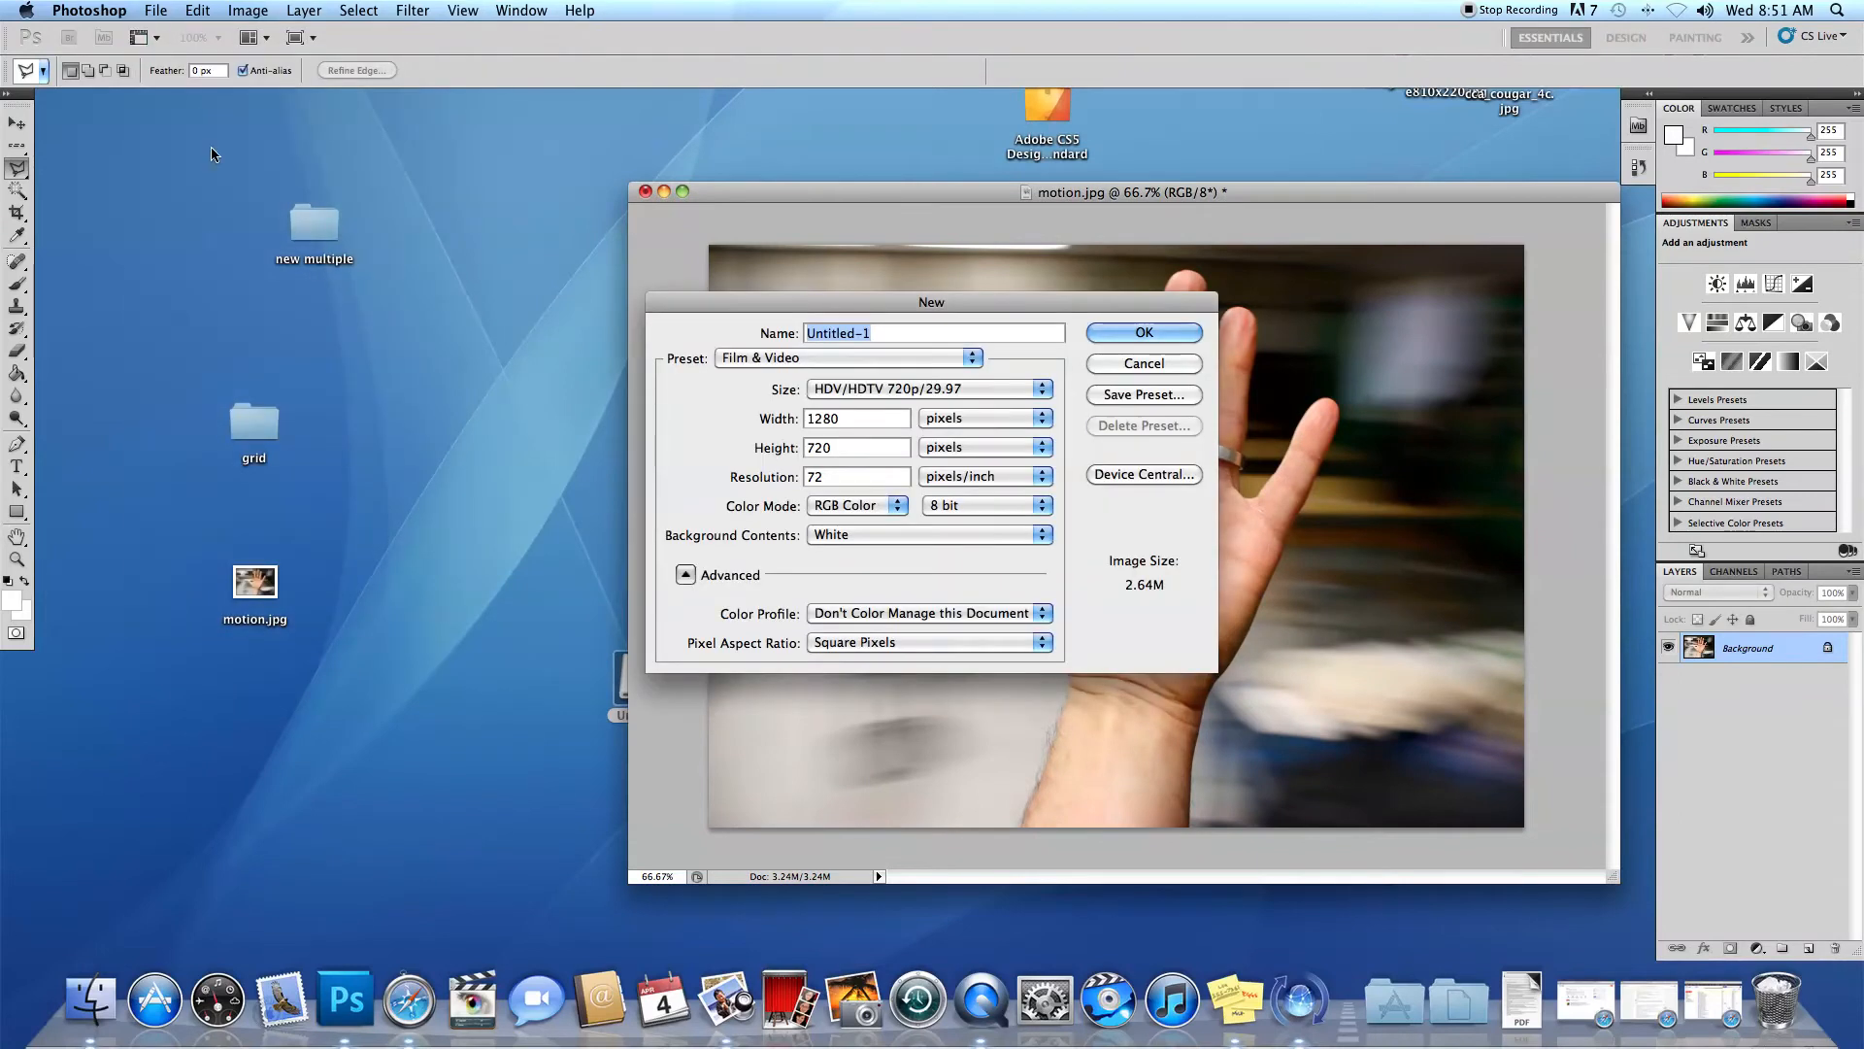
left_click(990, 390)
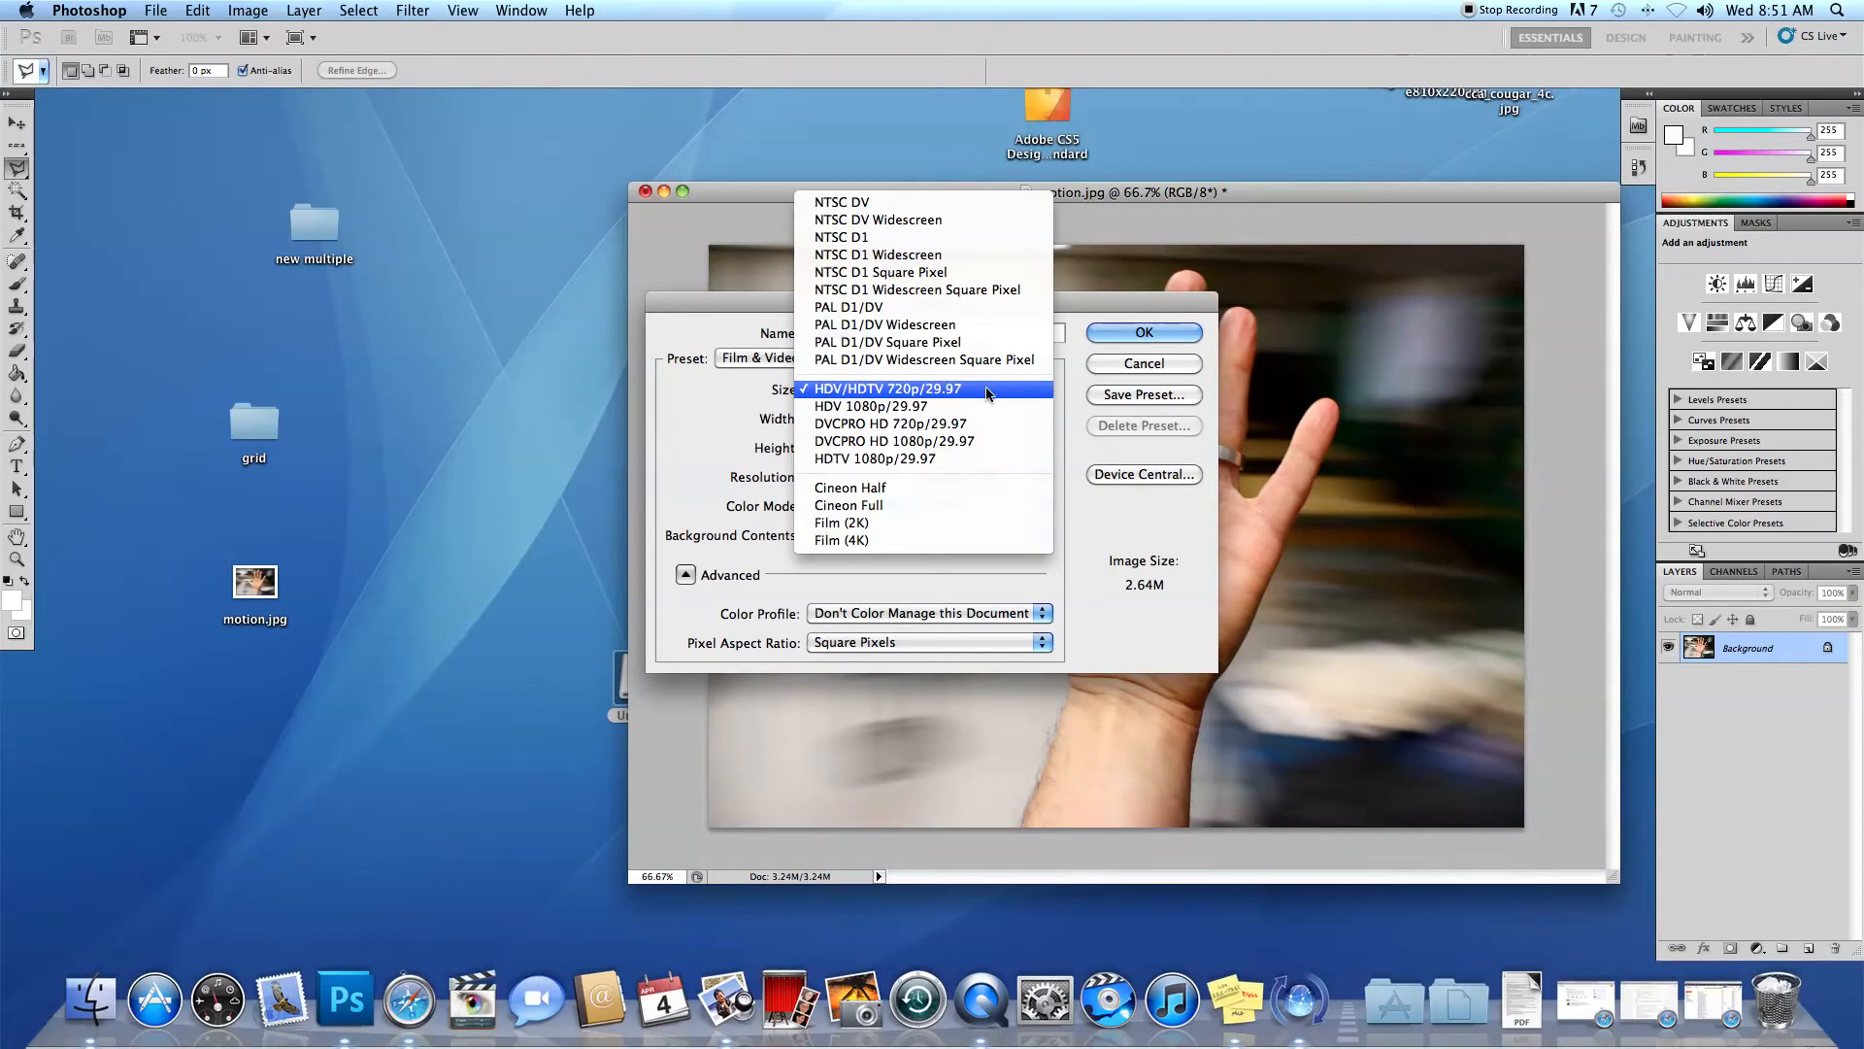
left_click(716, 292)
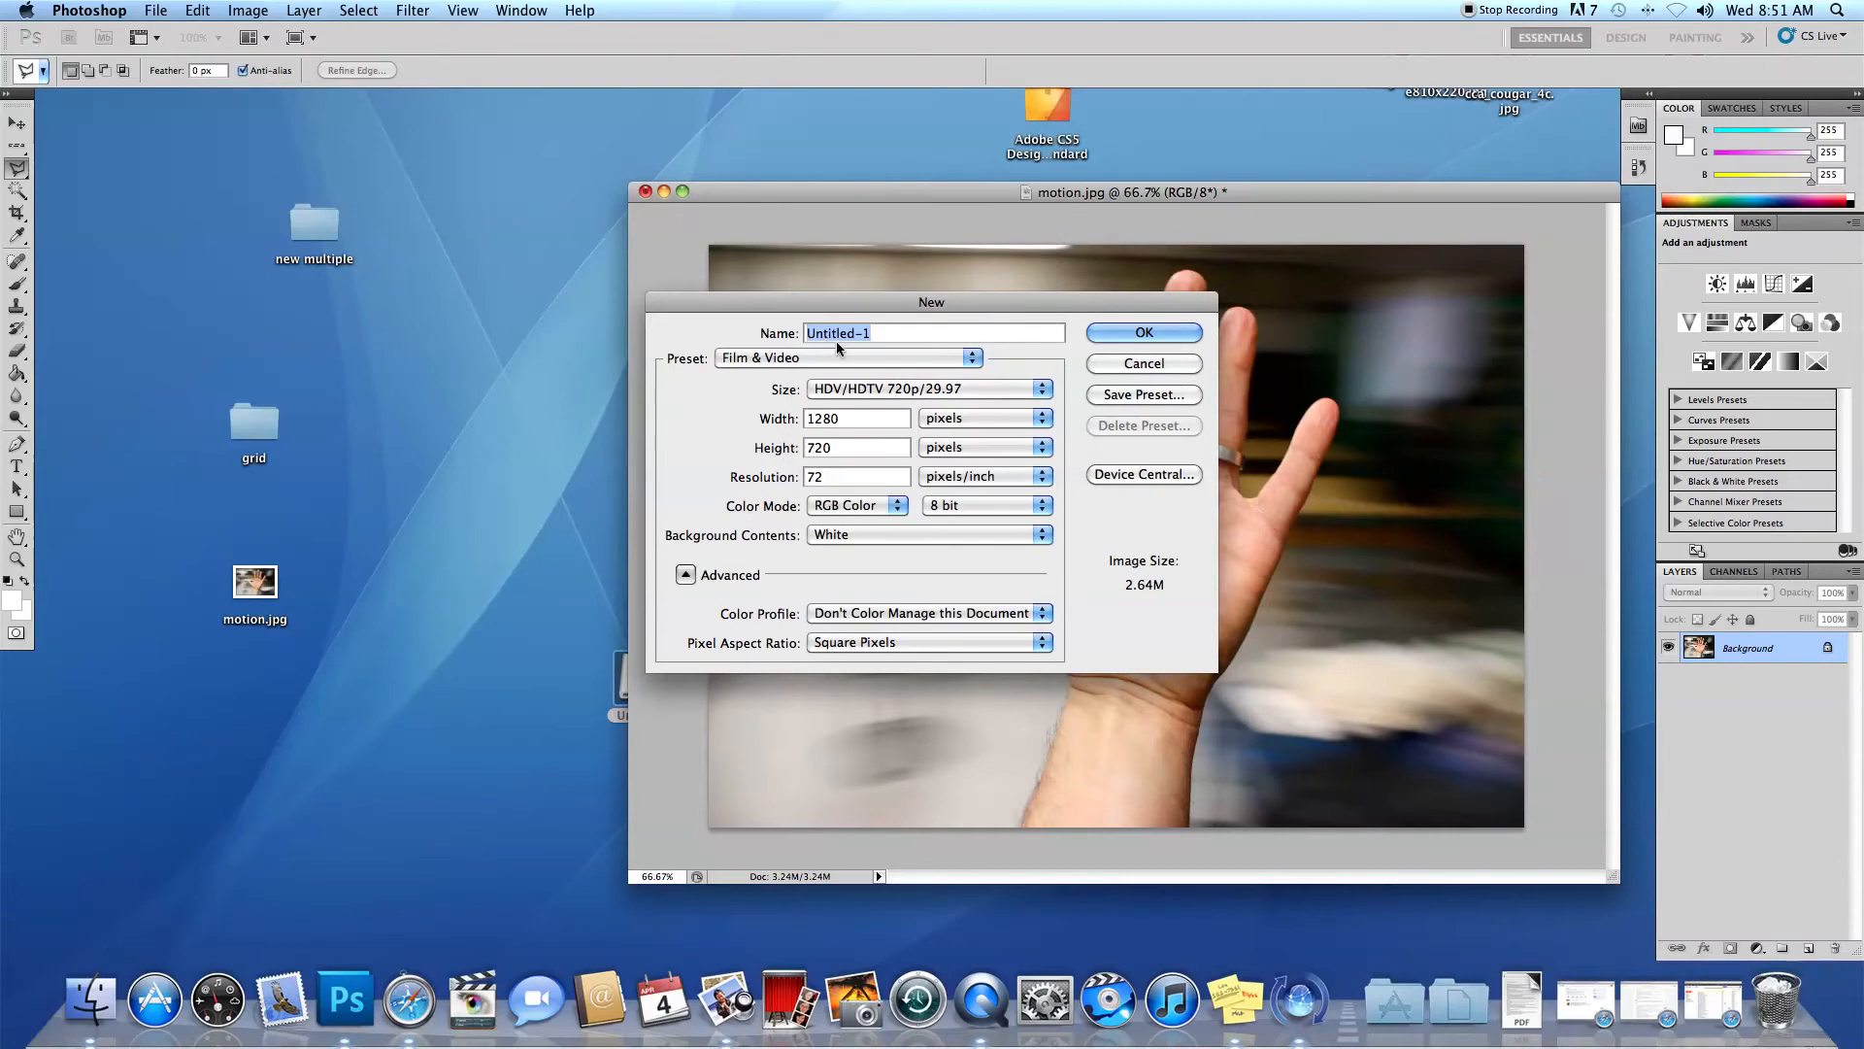
left_click(841, 358)
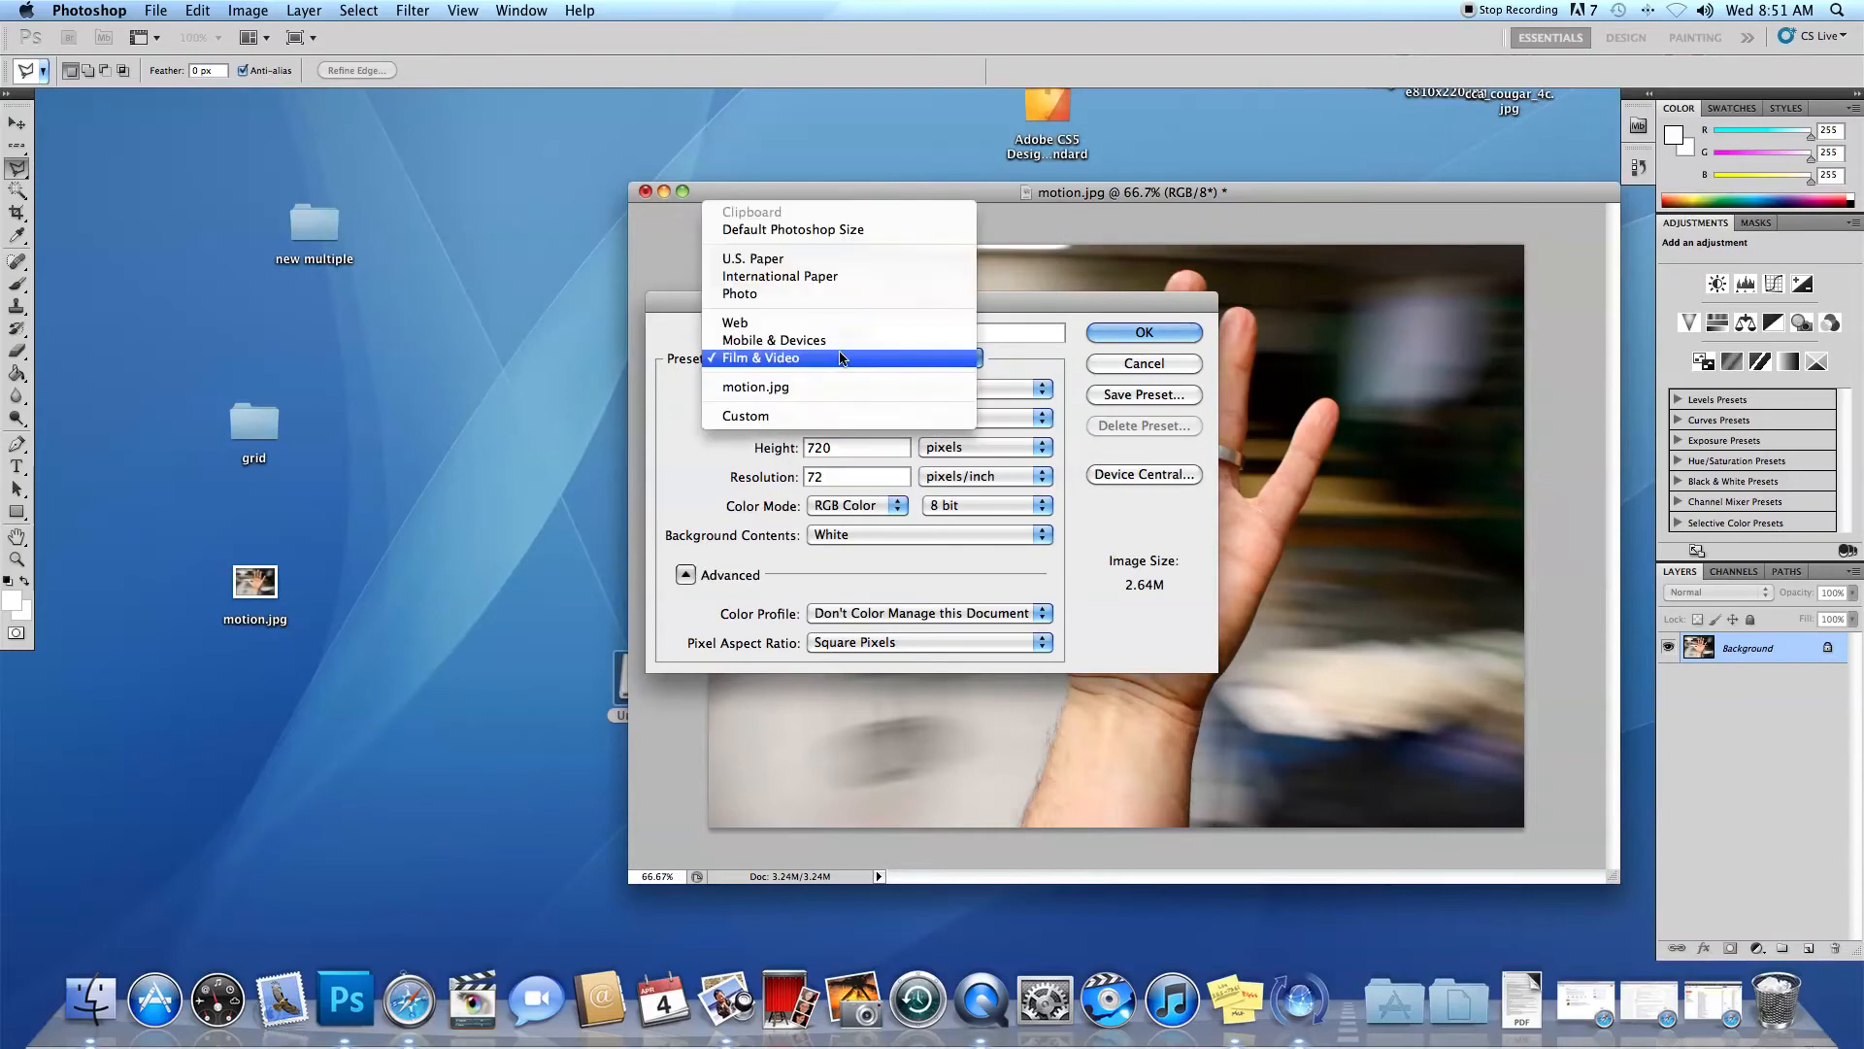
left_click(849, 297)
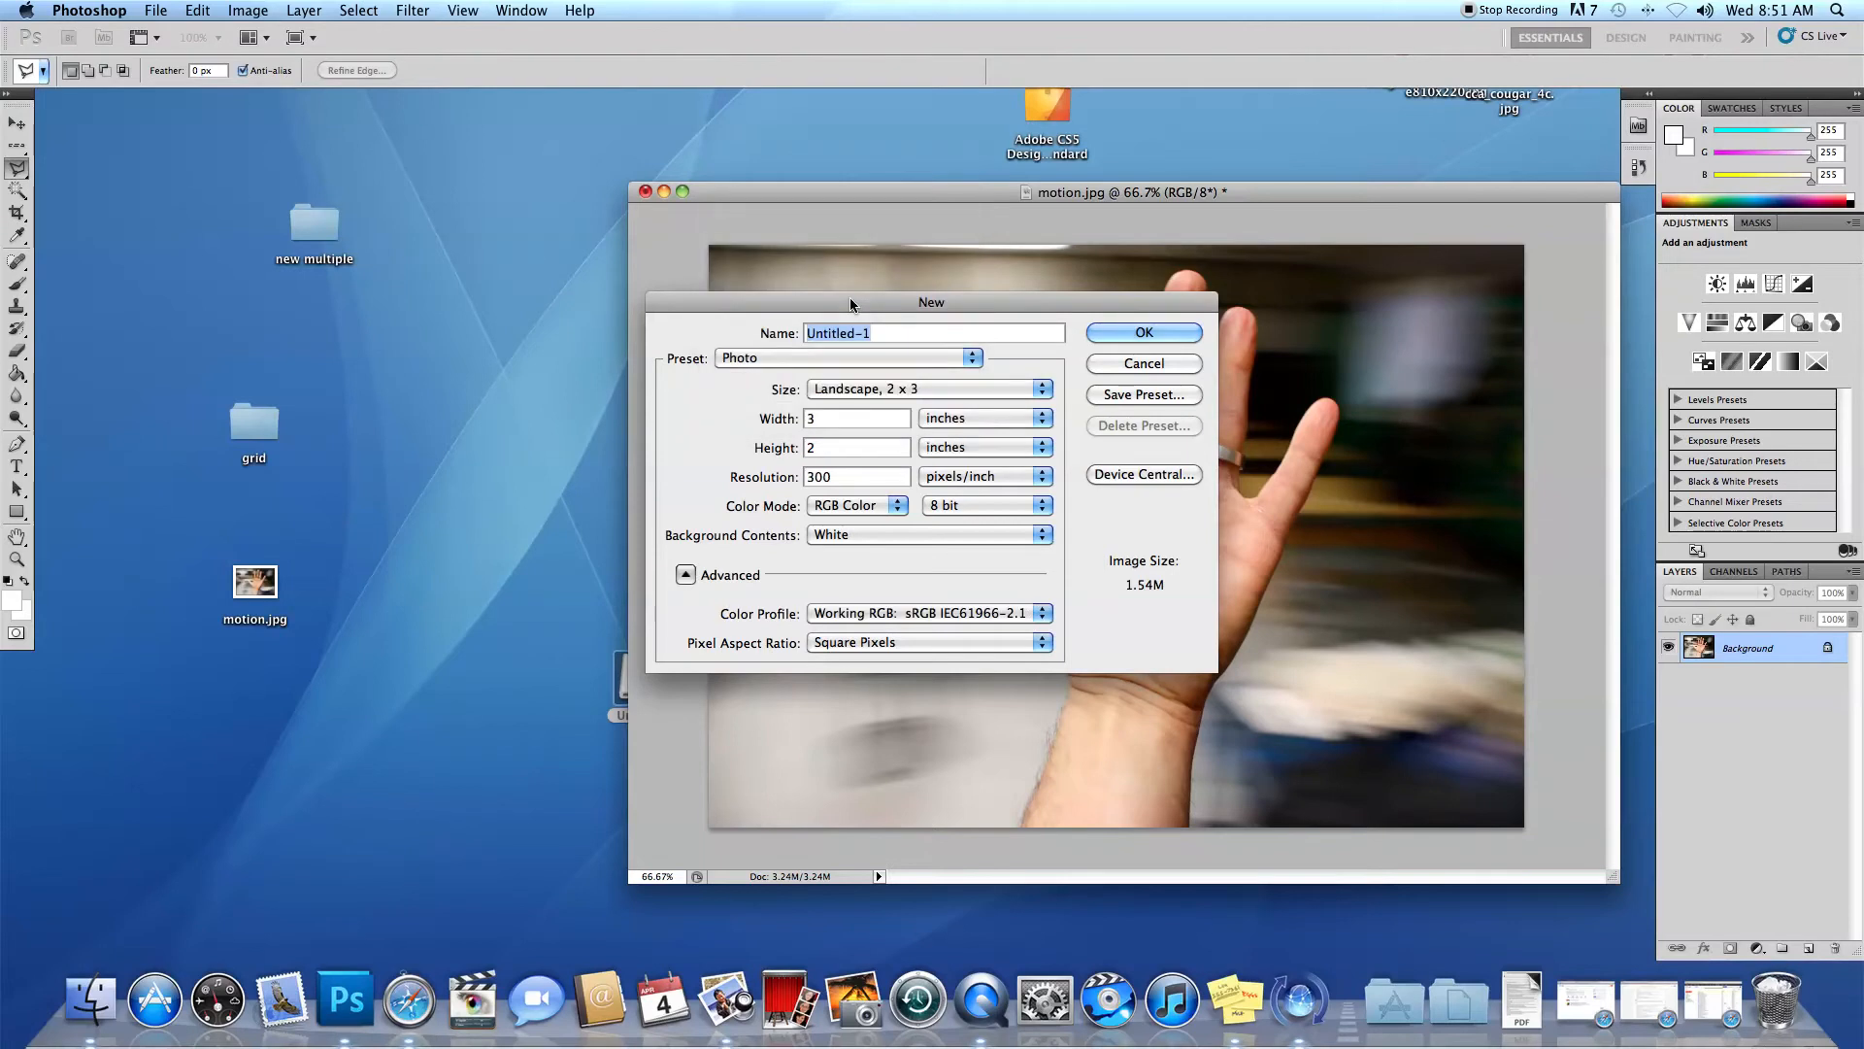
left_click(973, 357)
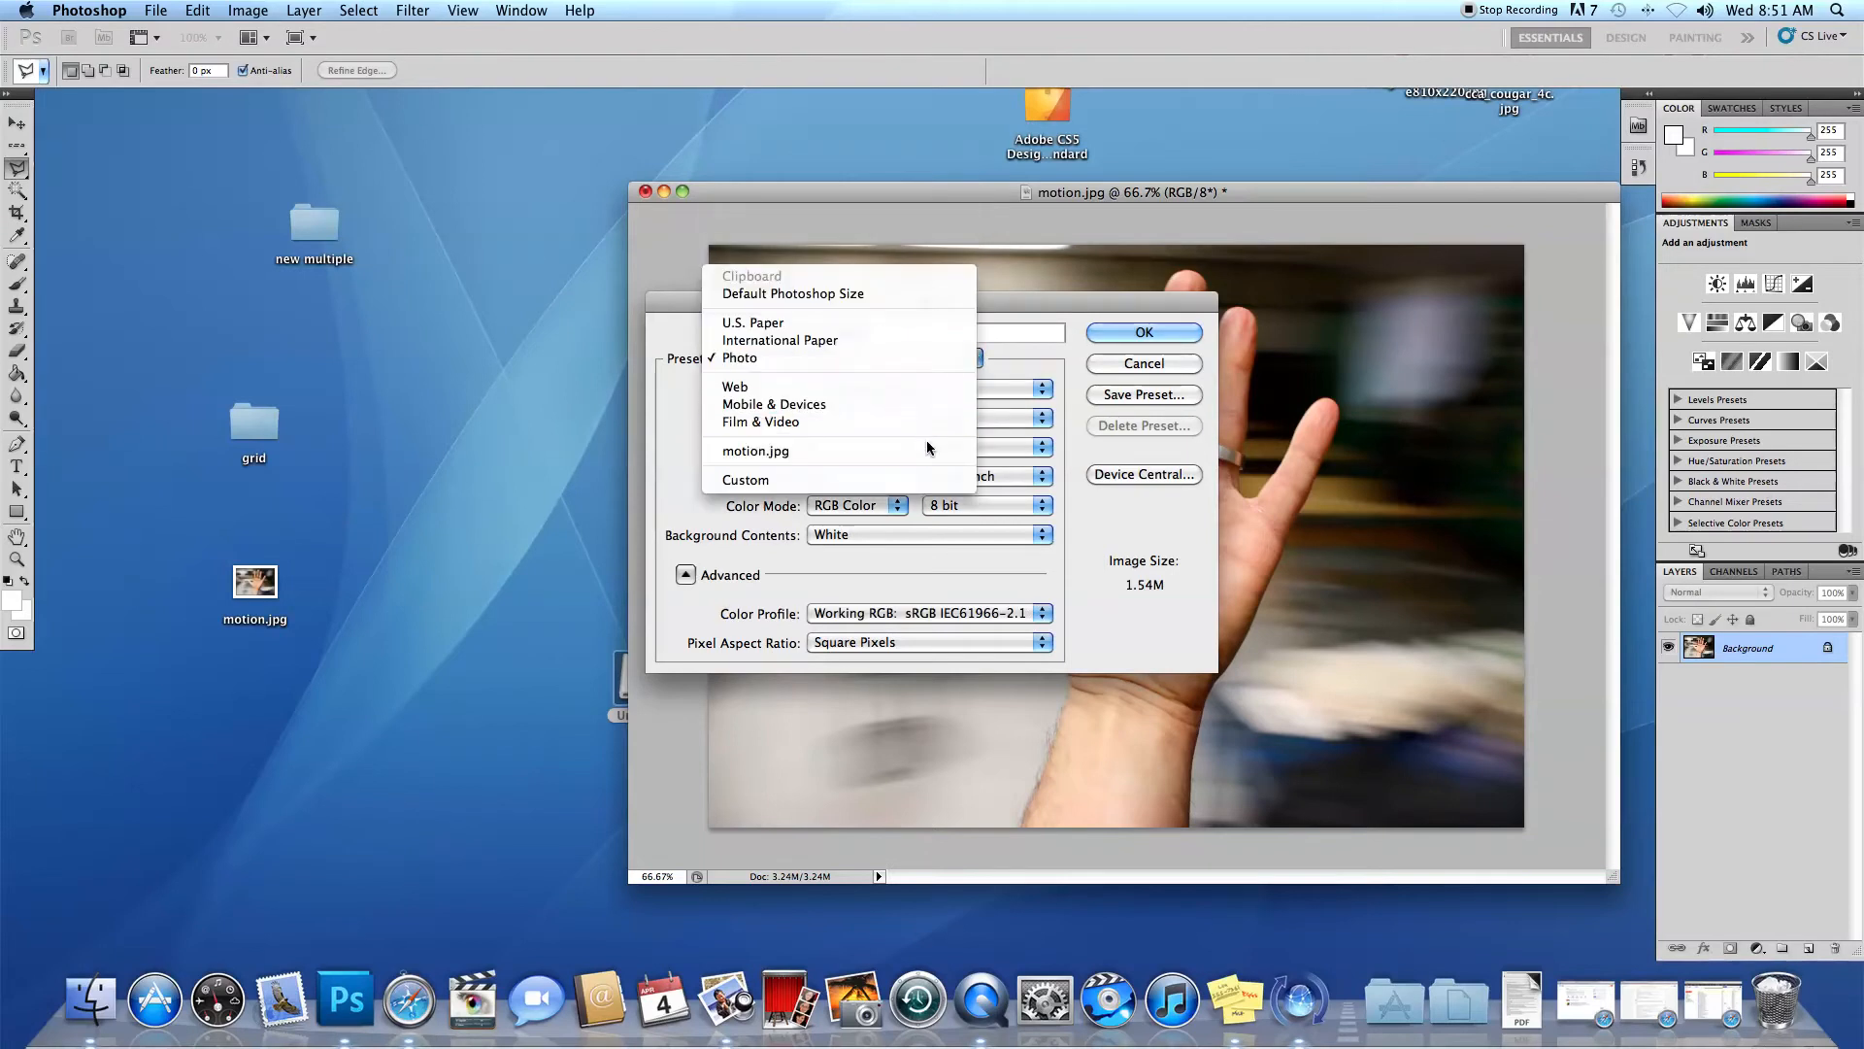
left_click(916, 479)
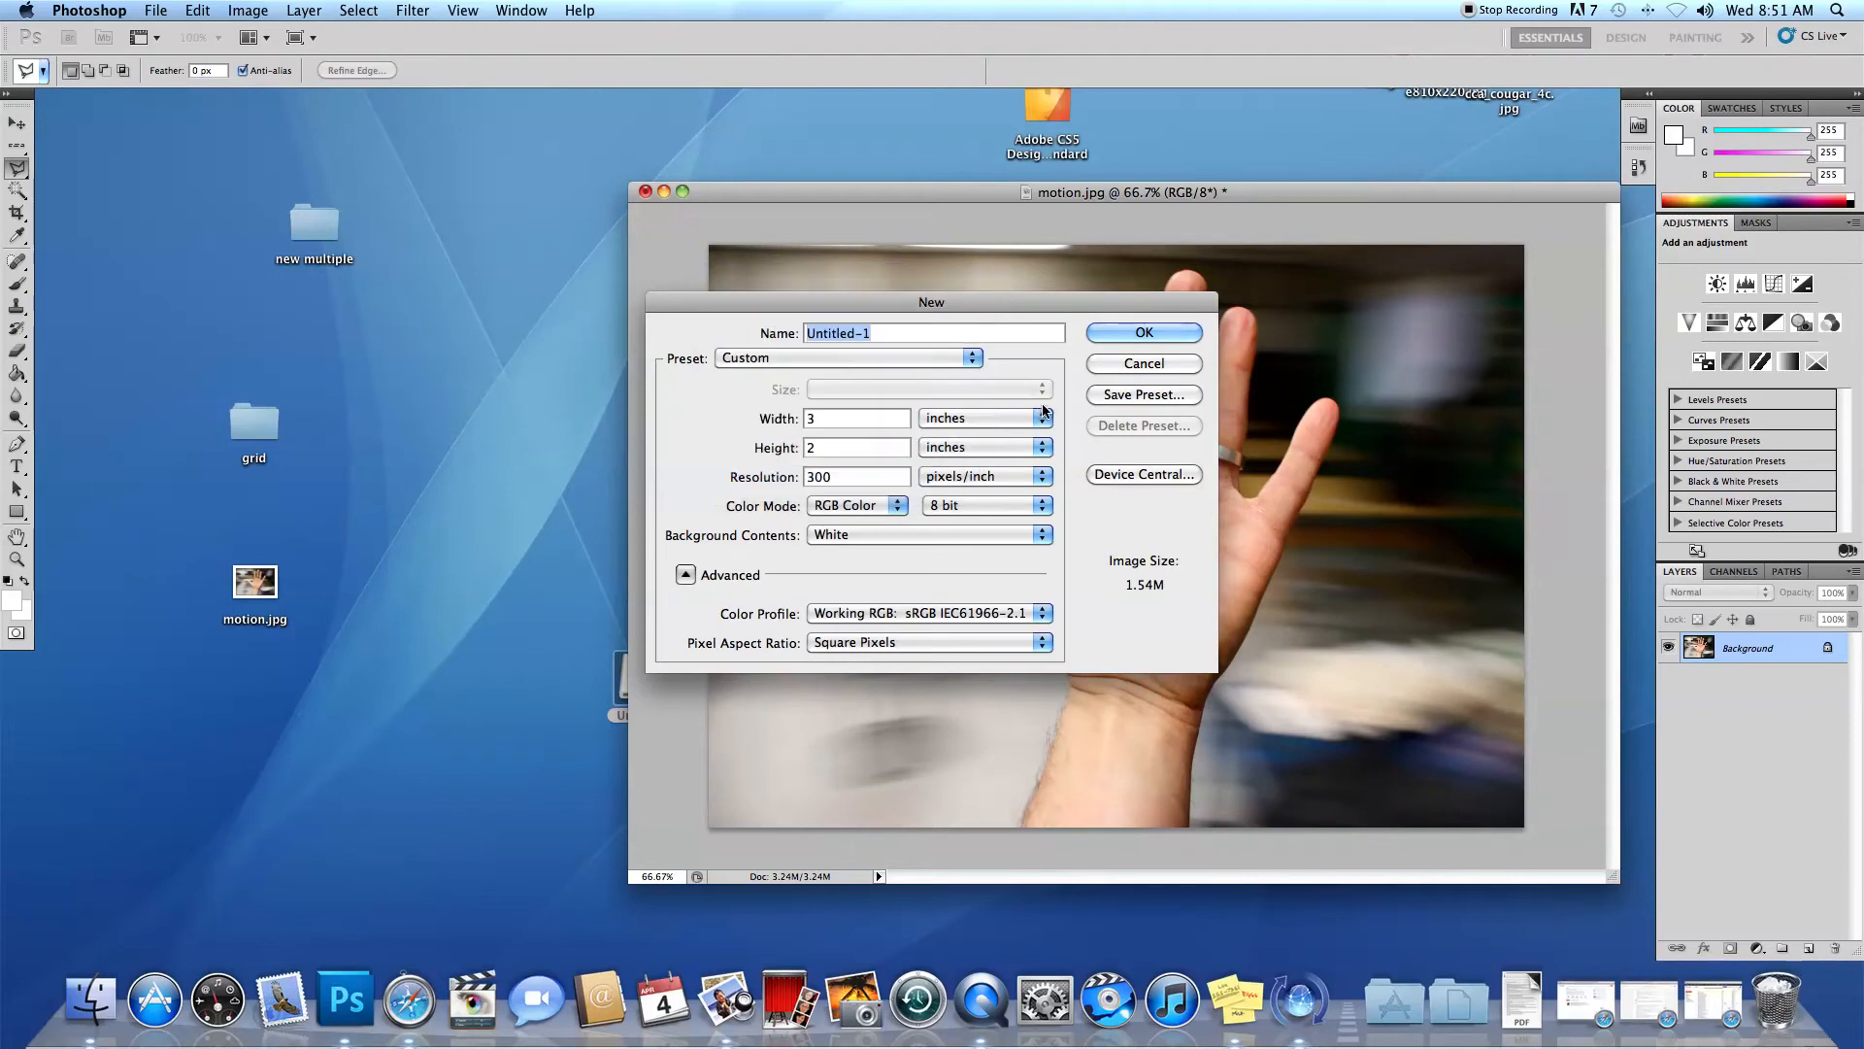
Create the new document 10 inches wide and 8 inches high at 180 pixels/inch.
left_click_drag(851, 419, 735, 418)
type("18")
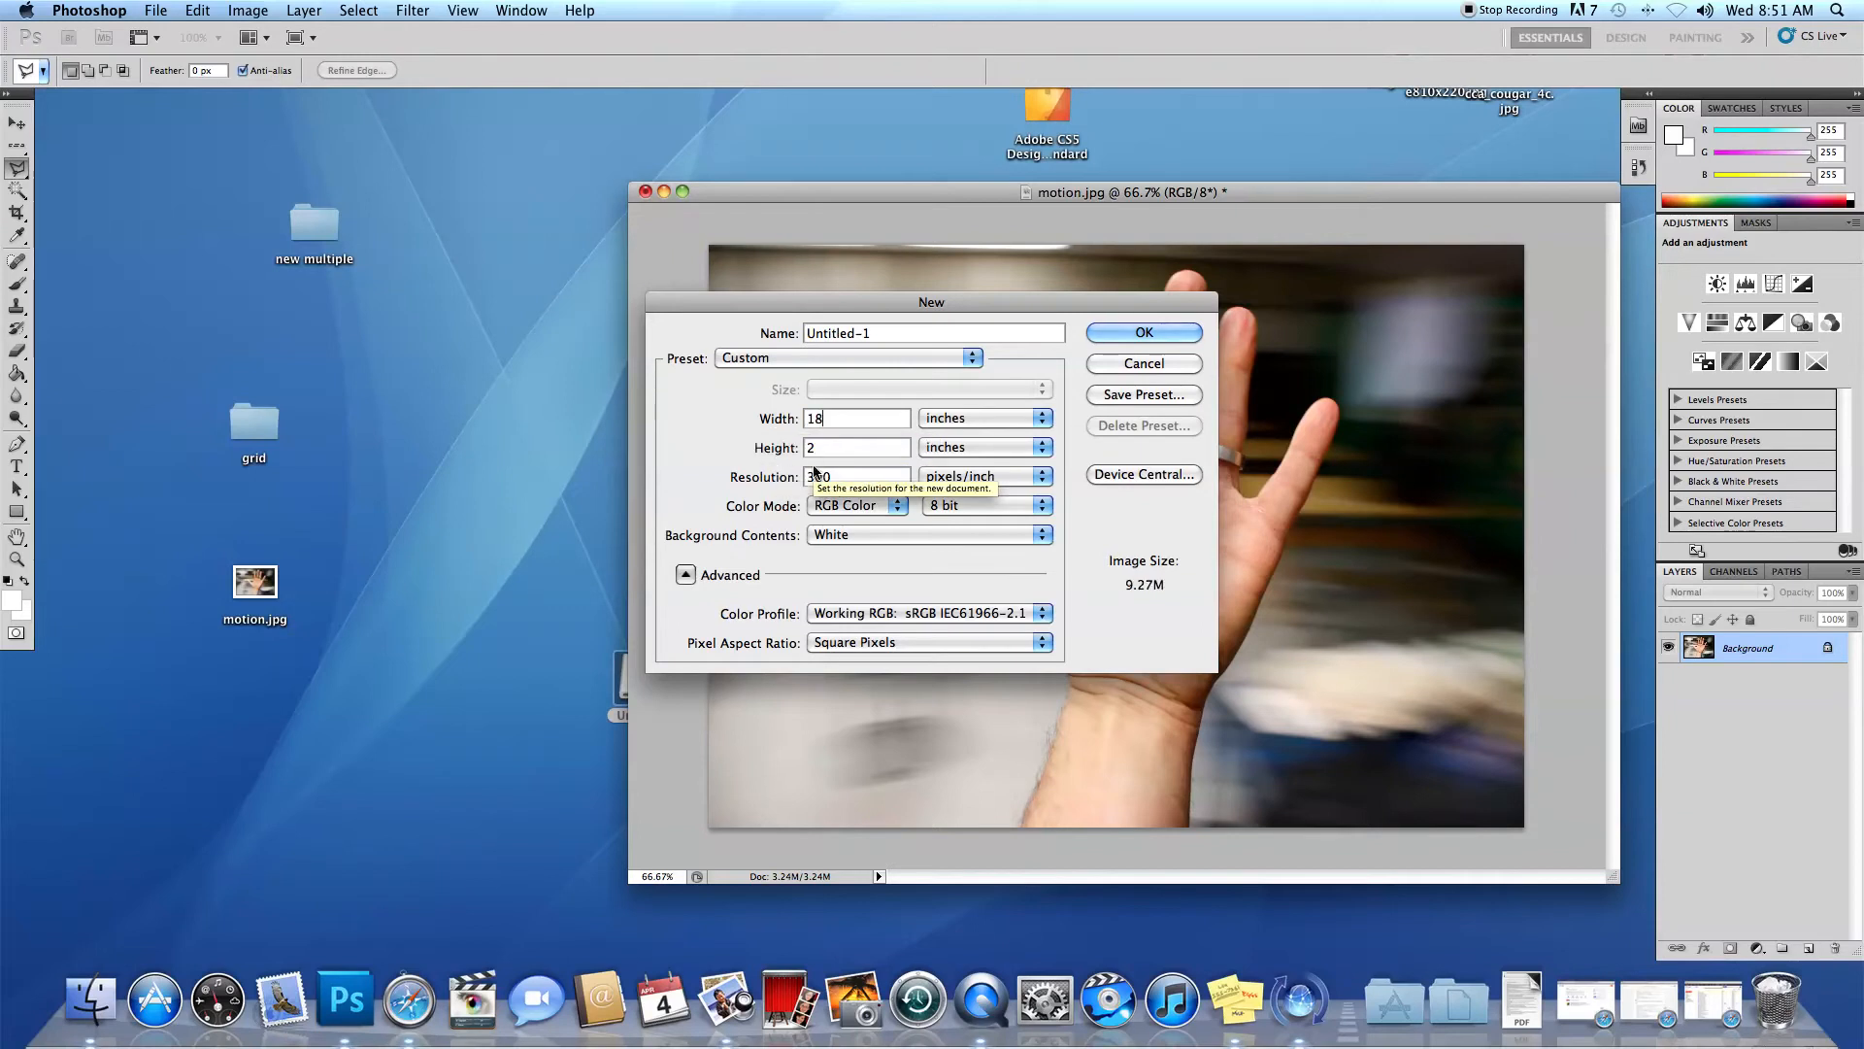
left_click_drag(833, 419, 790, 419)
type("10")
key("Tab")
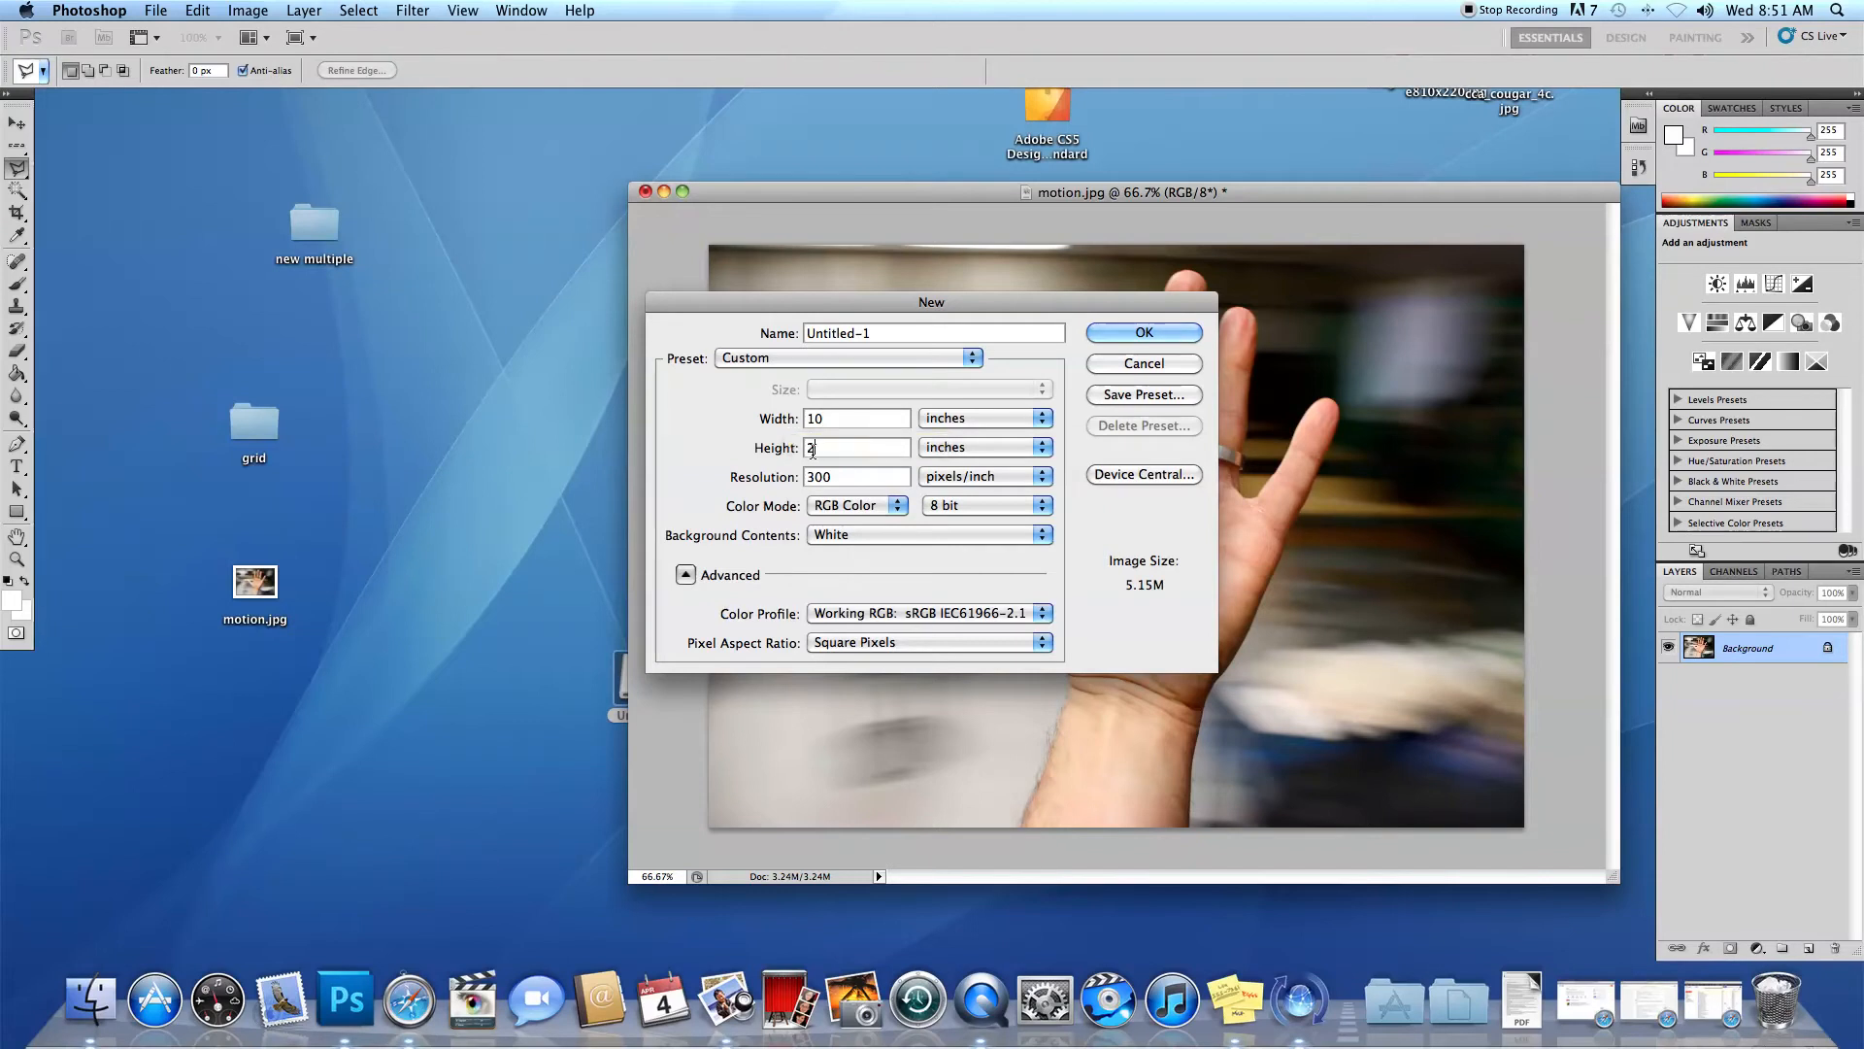
type("8")
key("Tab")
type("180")
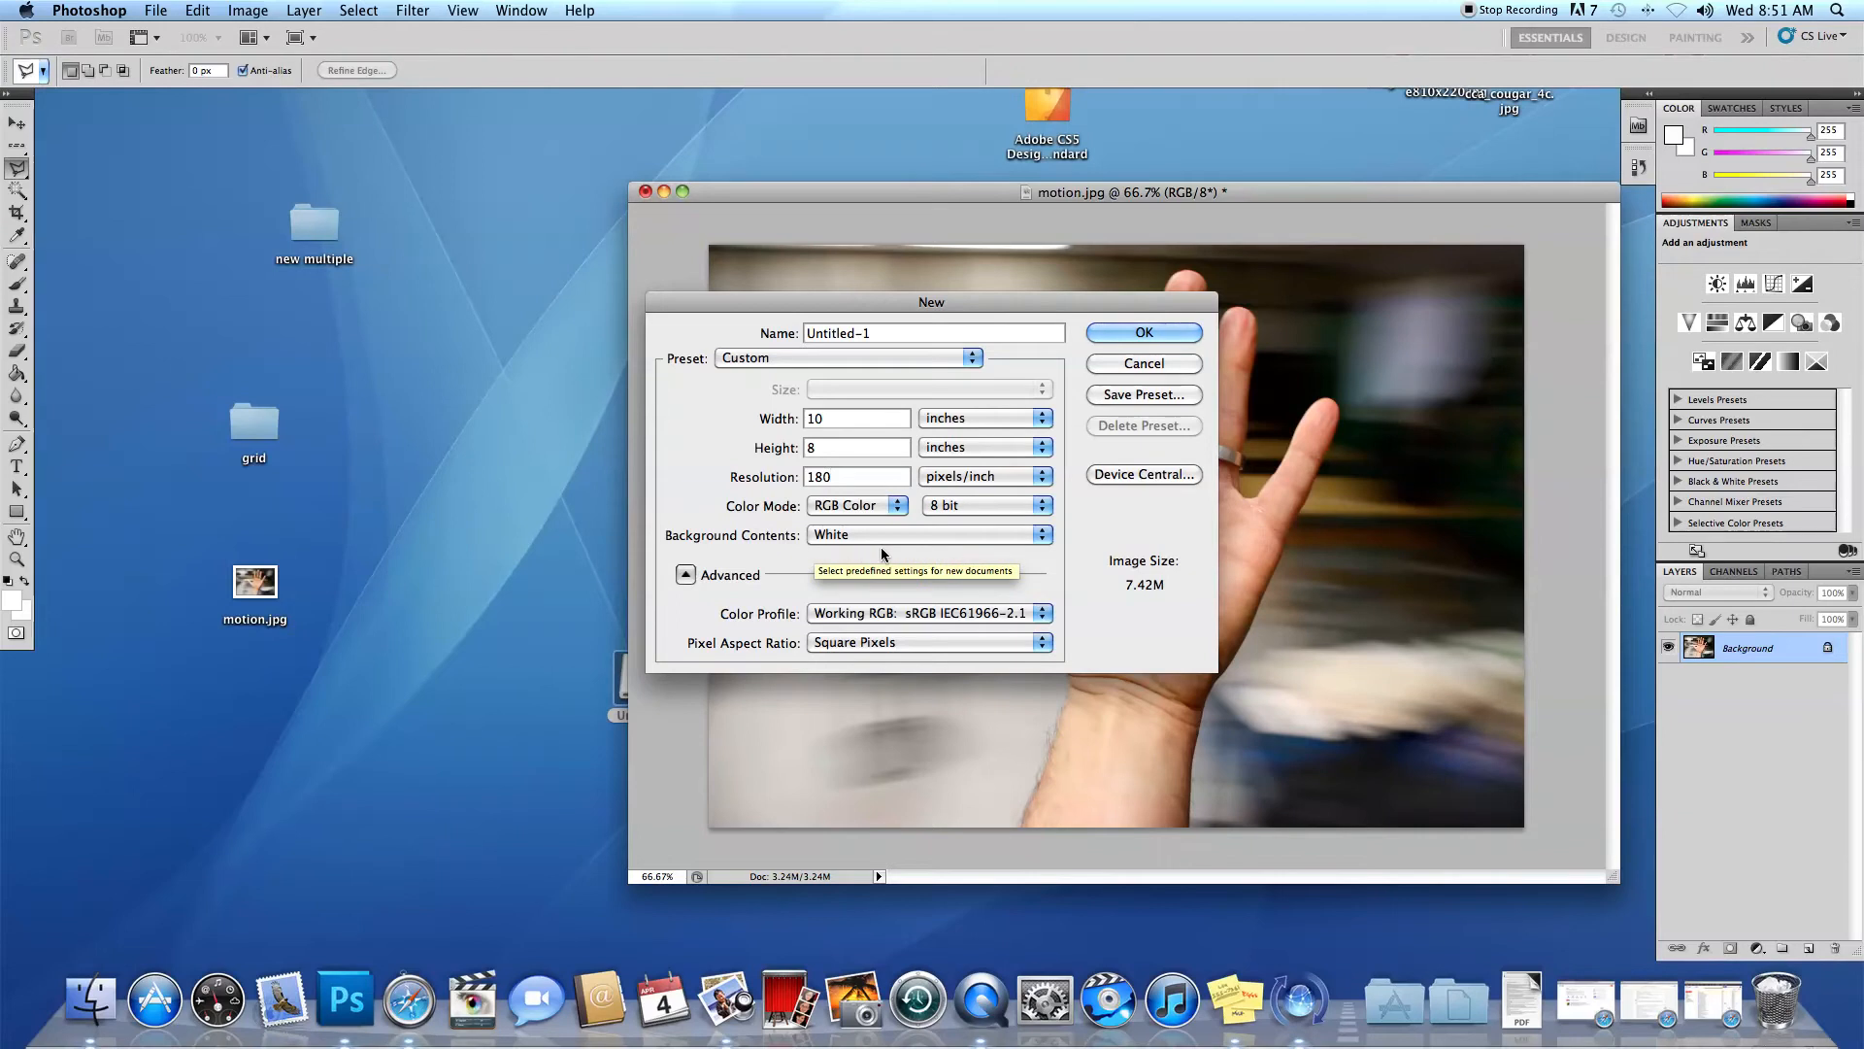
left_click(1146, 333)
Arrange the windows so the blank document is in full view and the hand photo sits off to its side.
left_click_drag(883, 212, 405, 155)
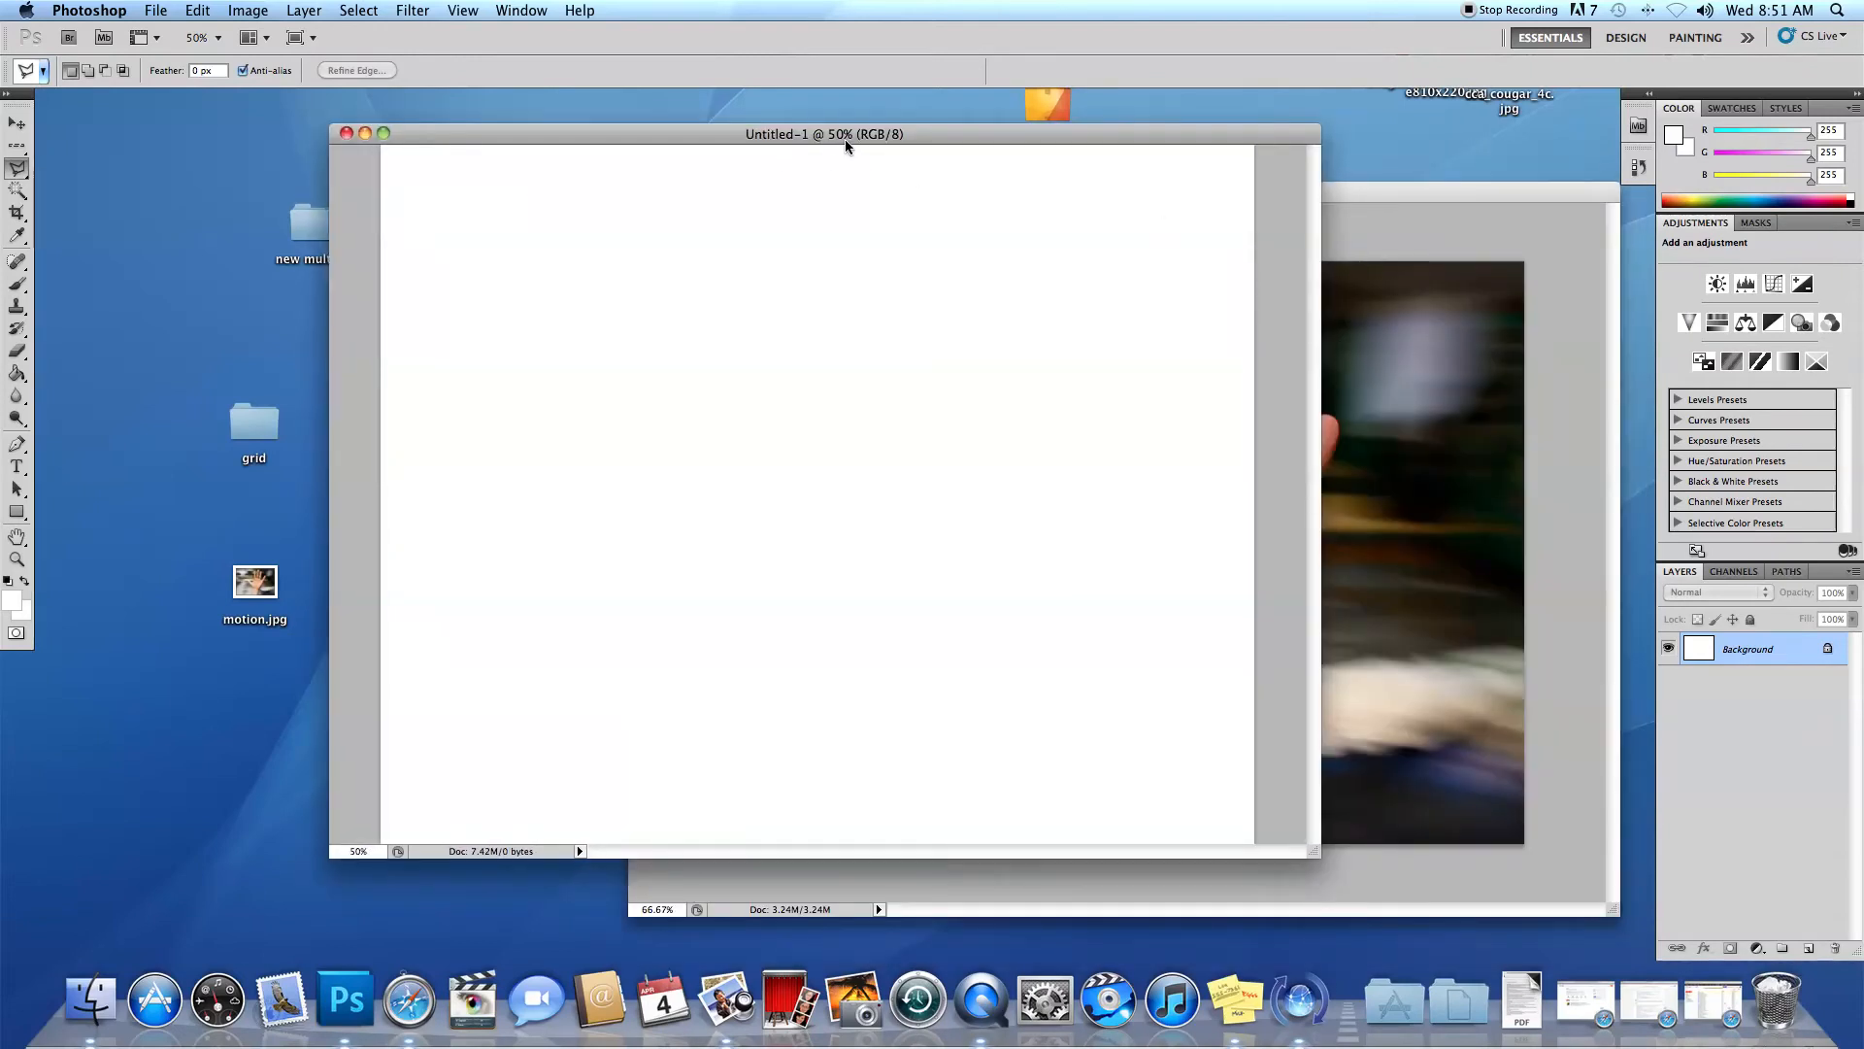
left_click_drag(847, 138, 769, 141)
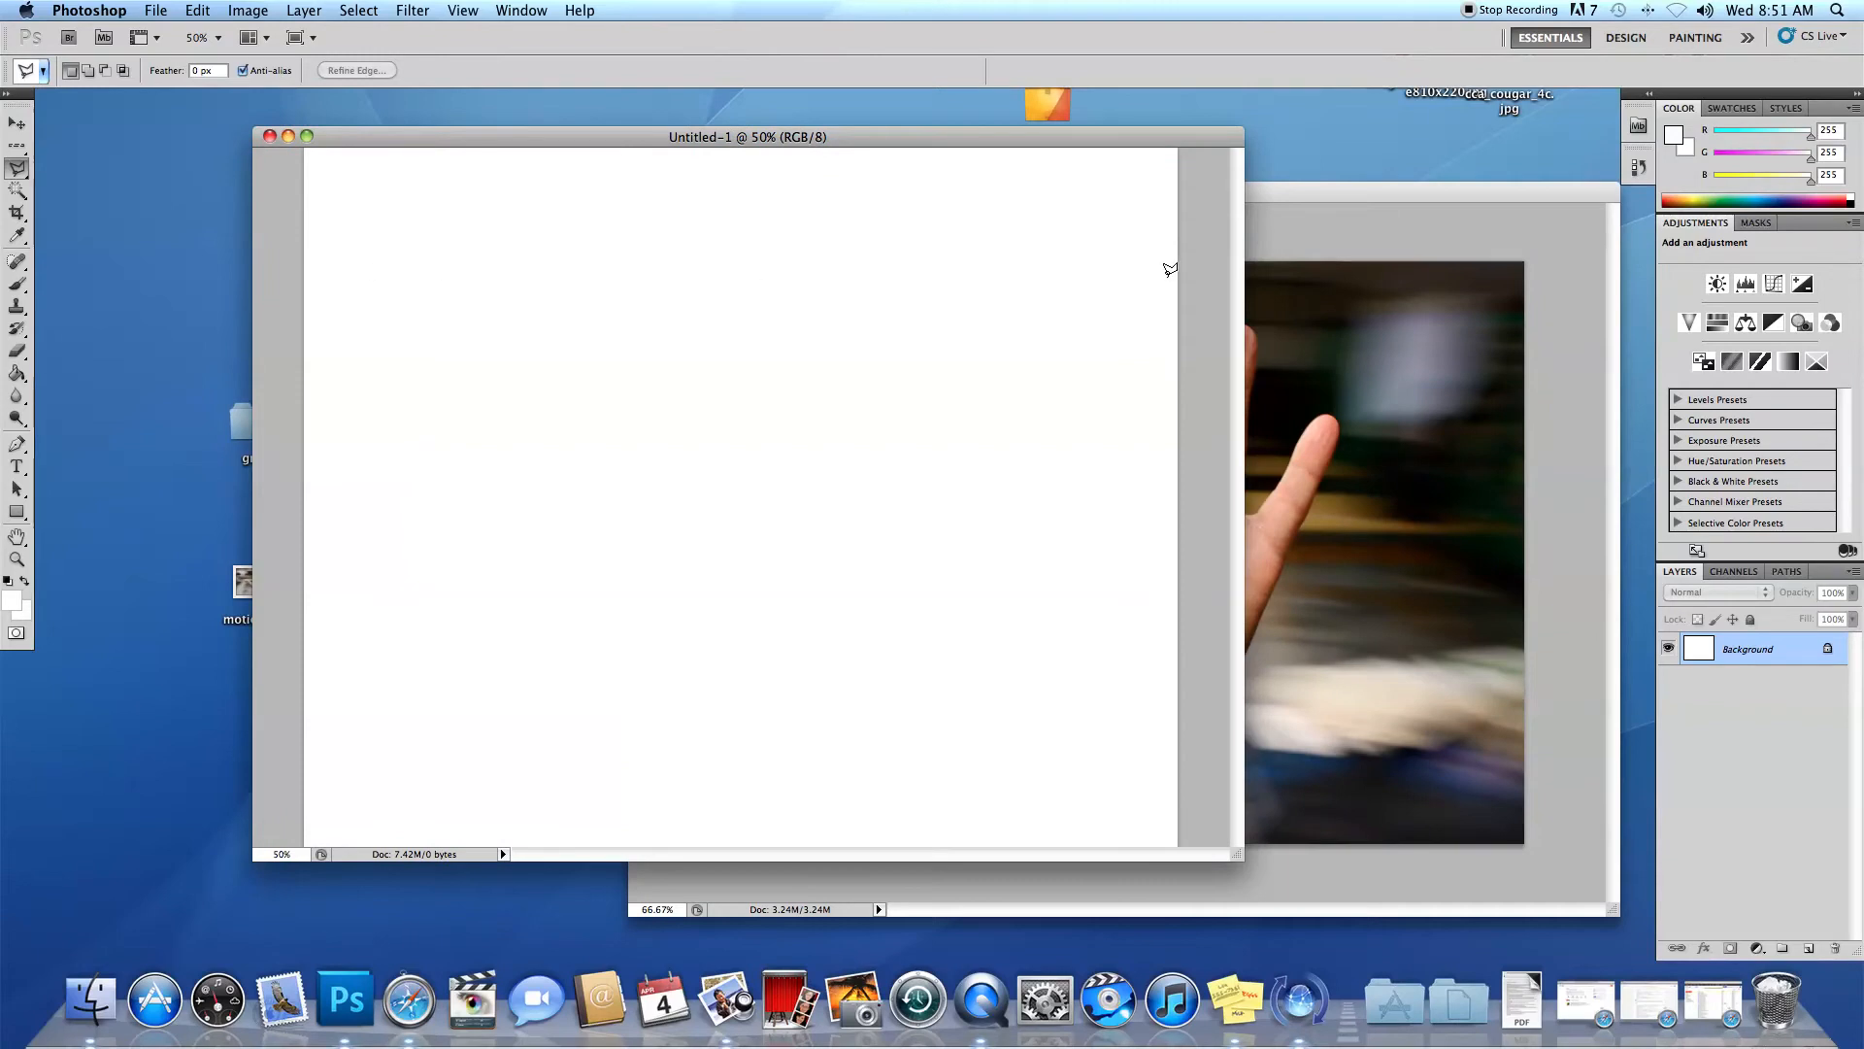
left_click_drag(1340, 195, 1736, 286)
left_click_drag(1232, 277, 1569, 248)
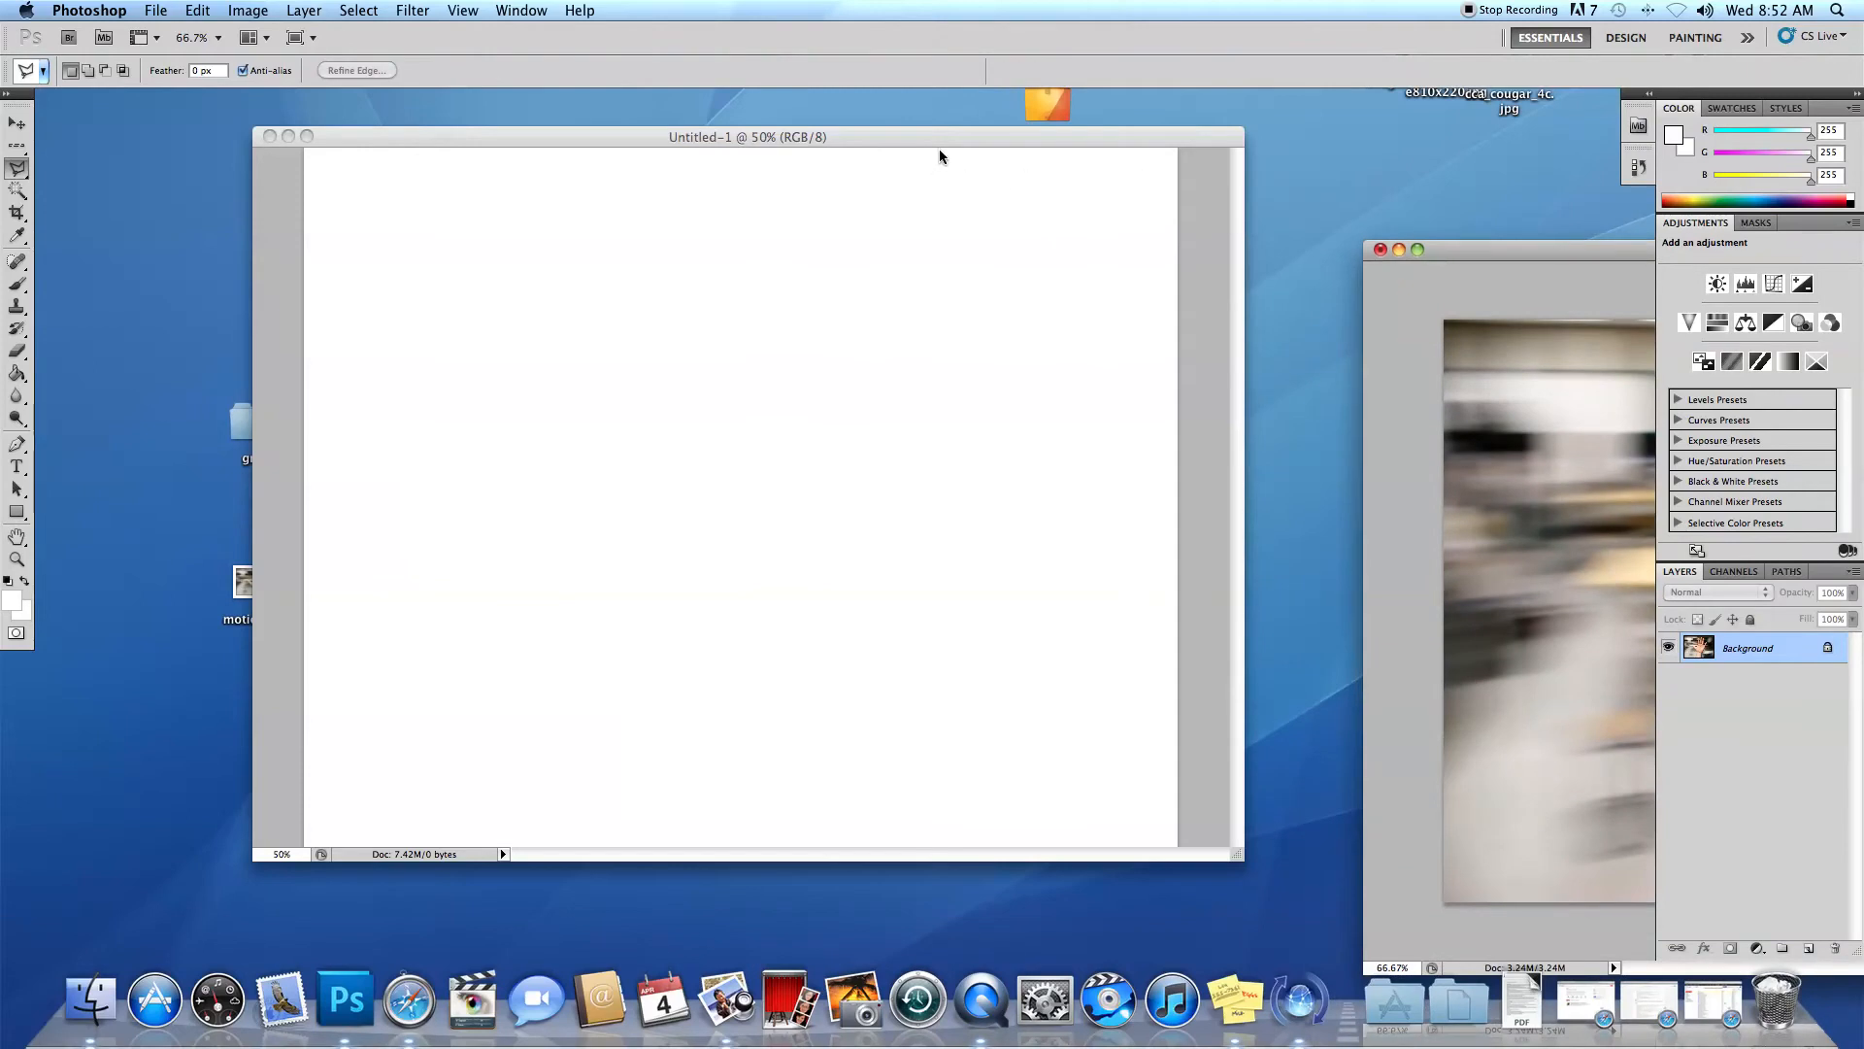
left_click_drag(947, 140, 965, 172)
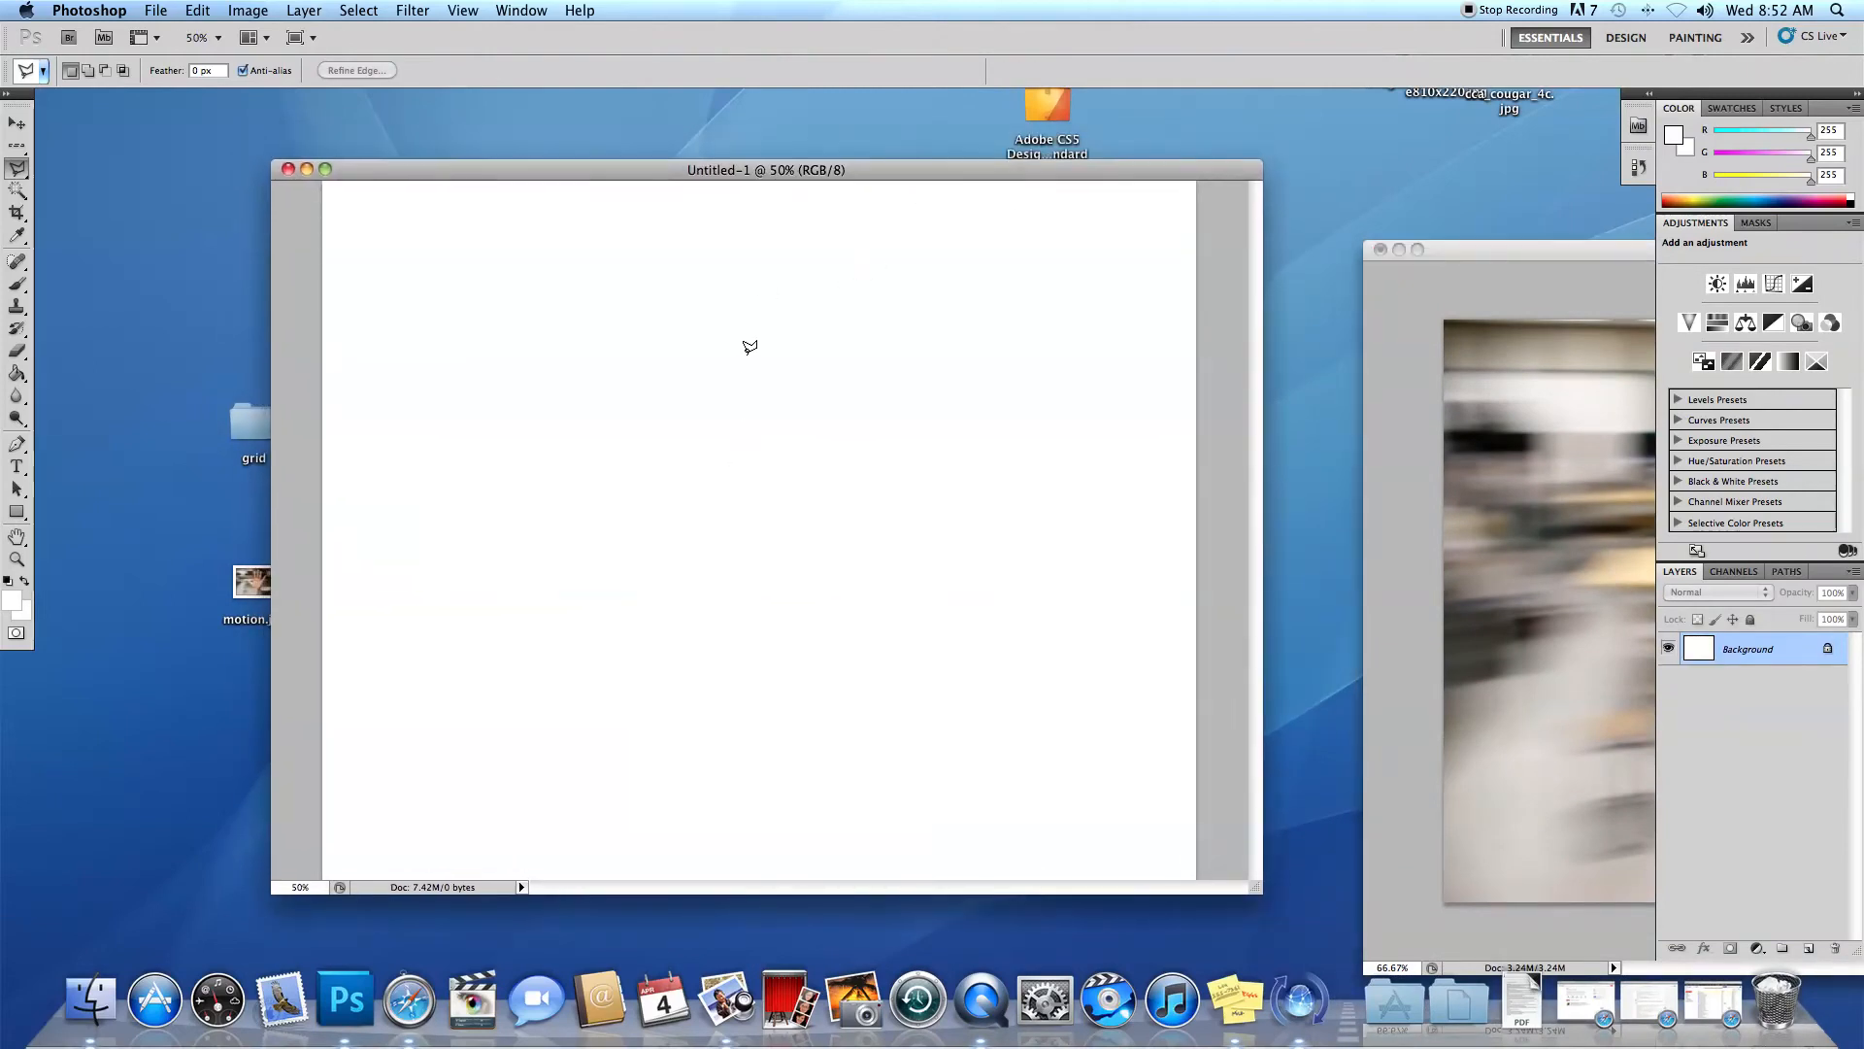
Choose the Gradient tool and reset the colours to a black foreground and white background.
left_click(18, 376)
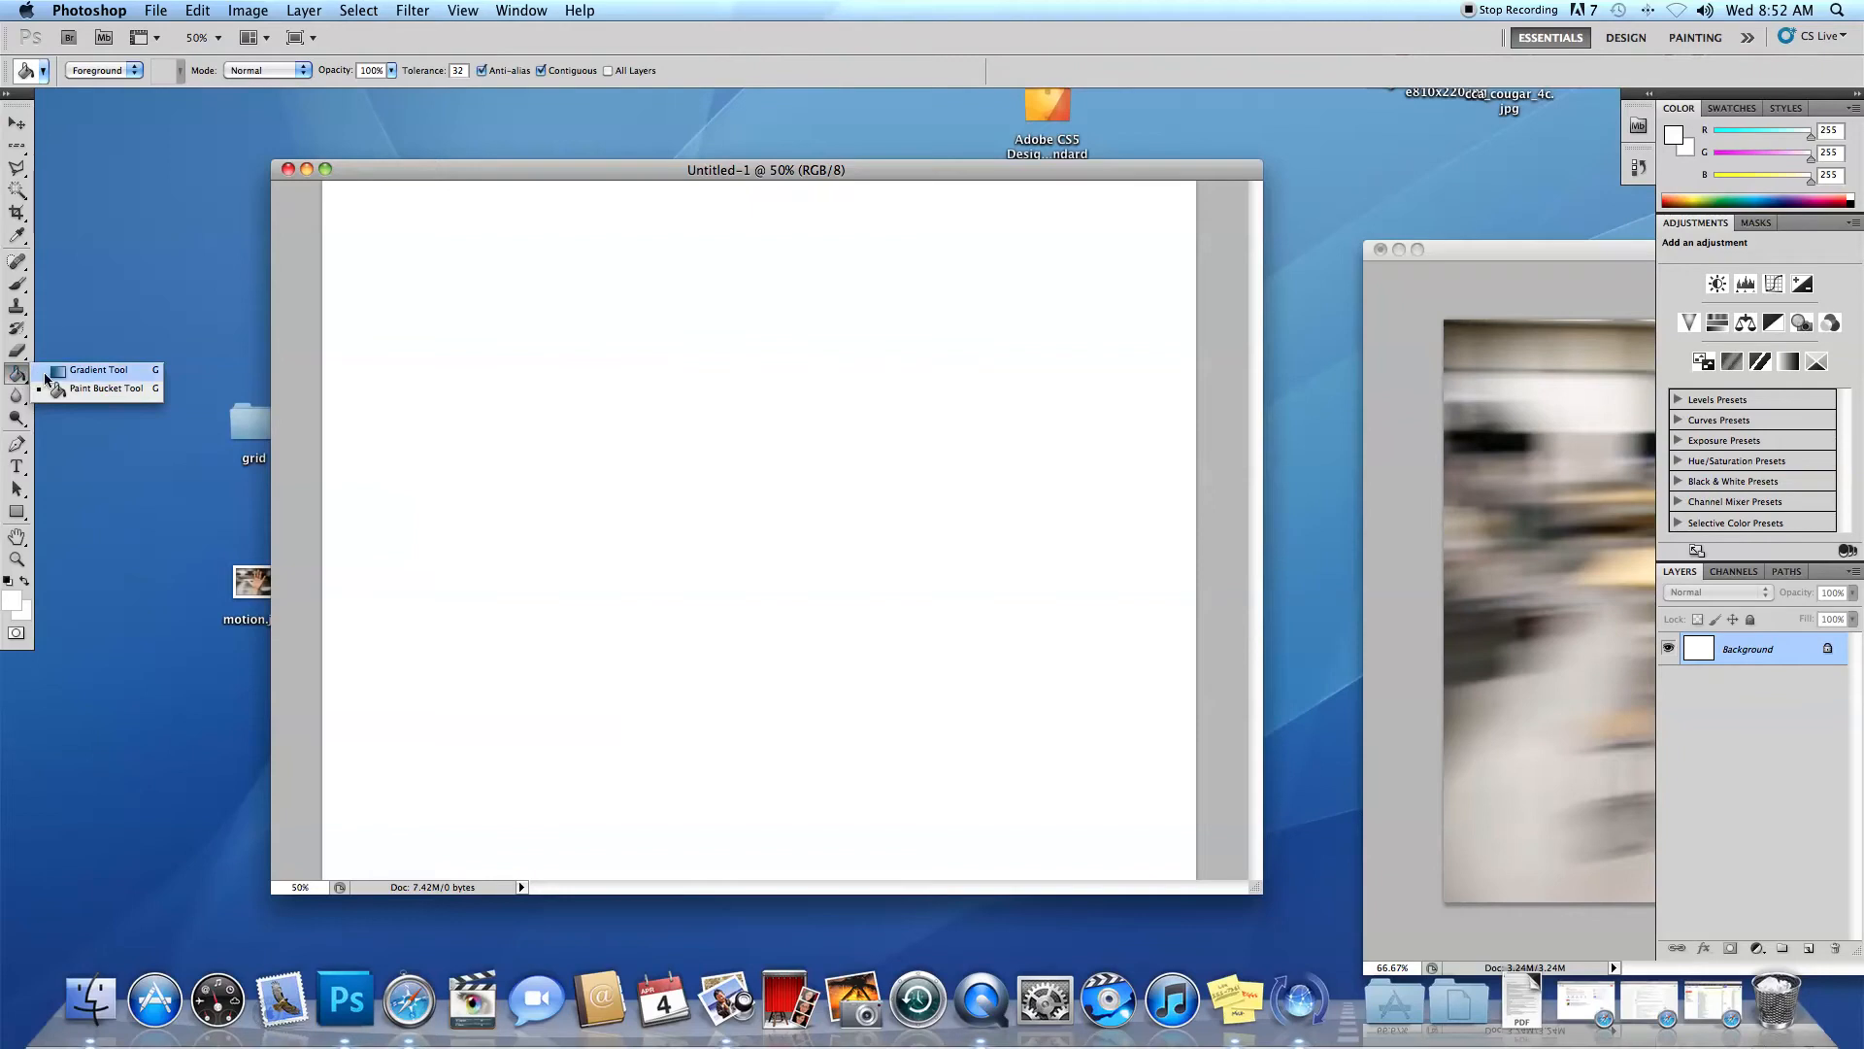
left_click(135, 380)
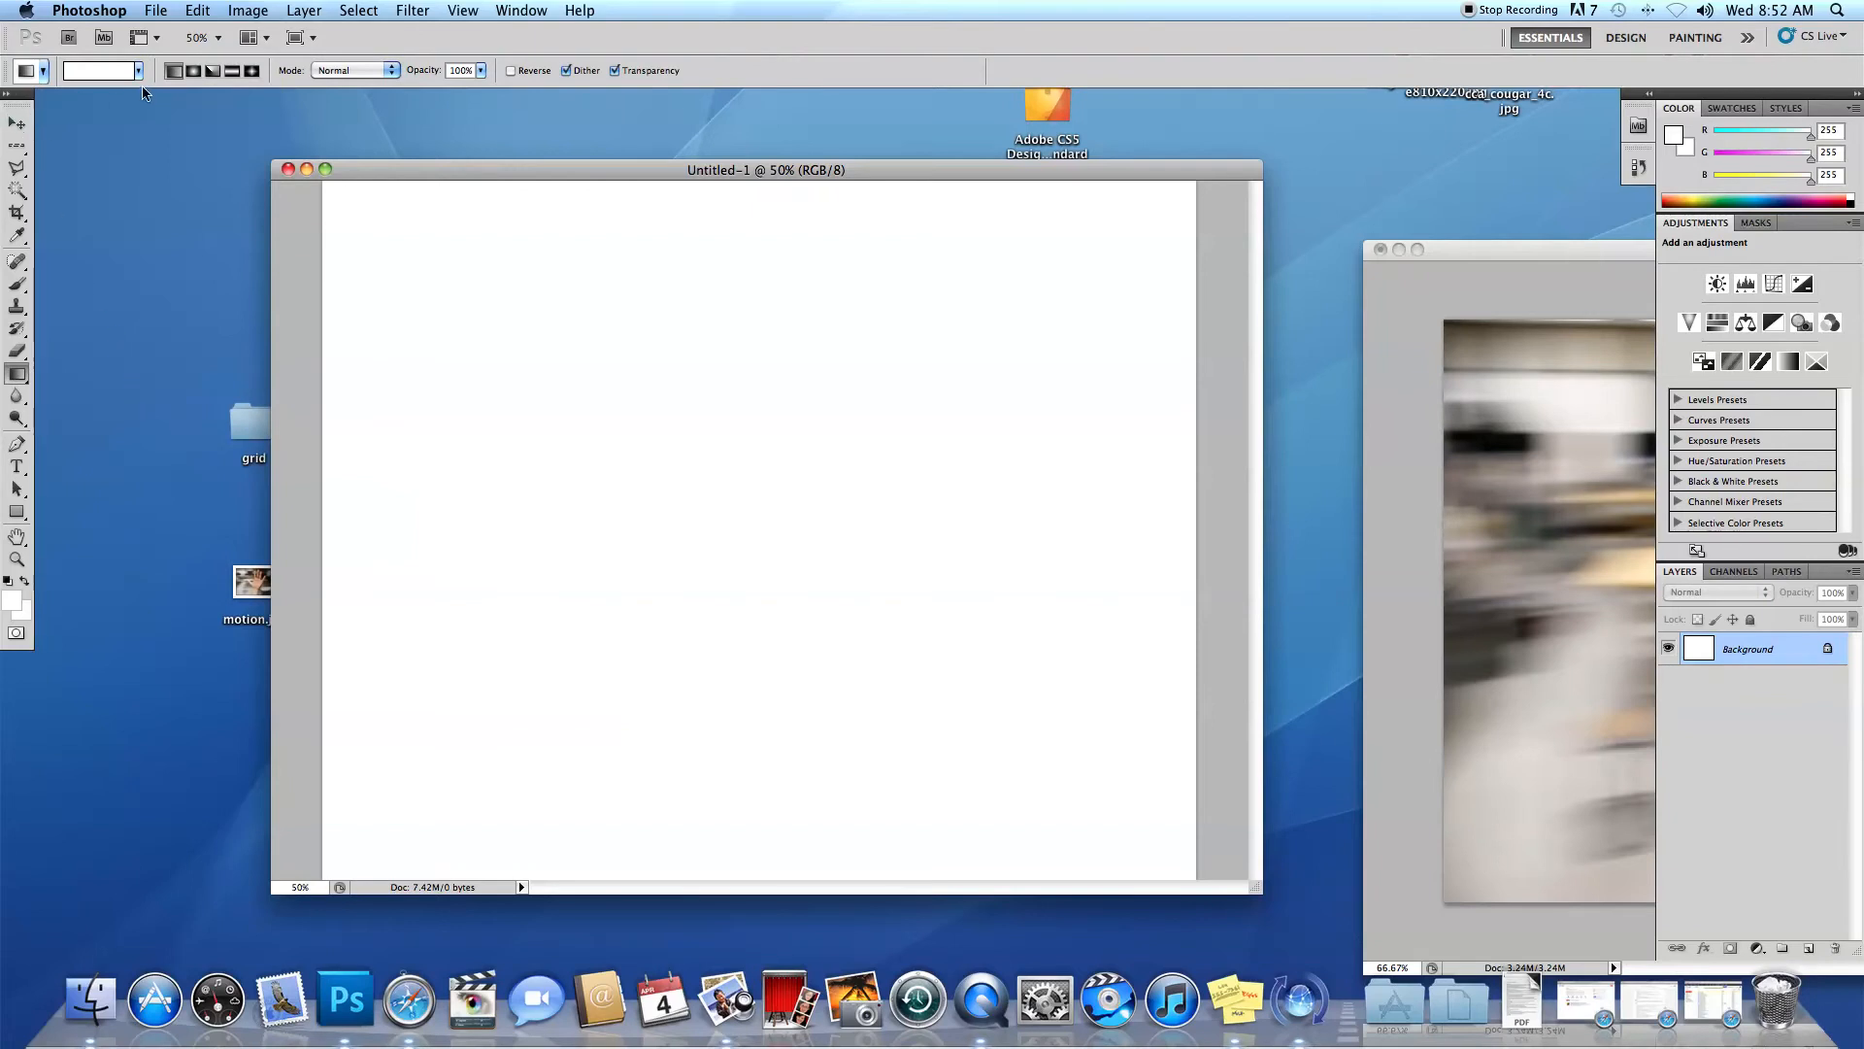
left_click(10, 586)
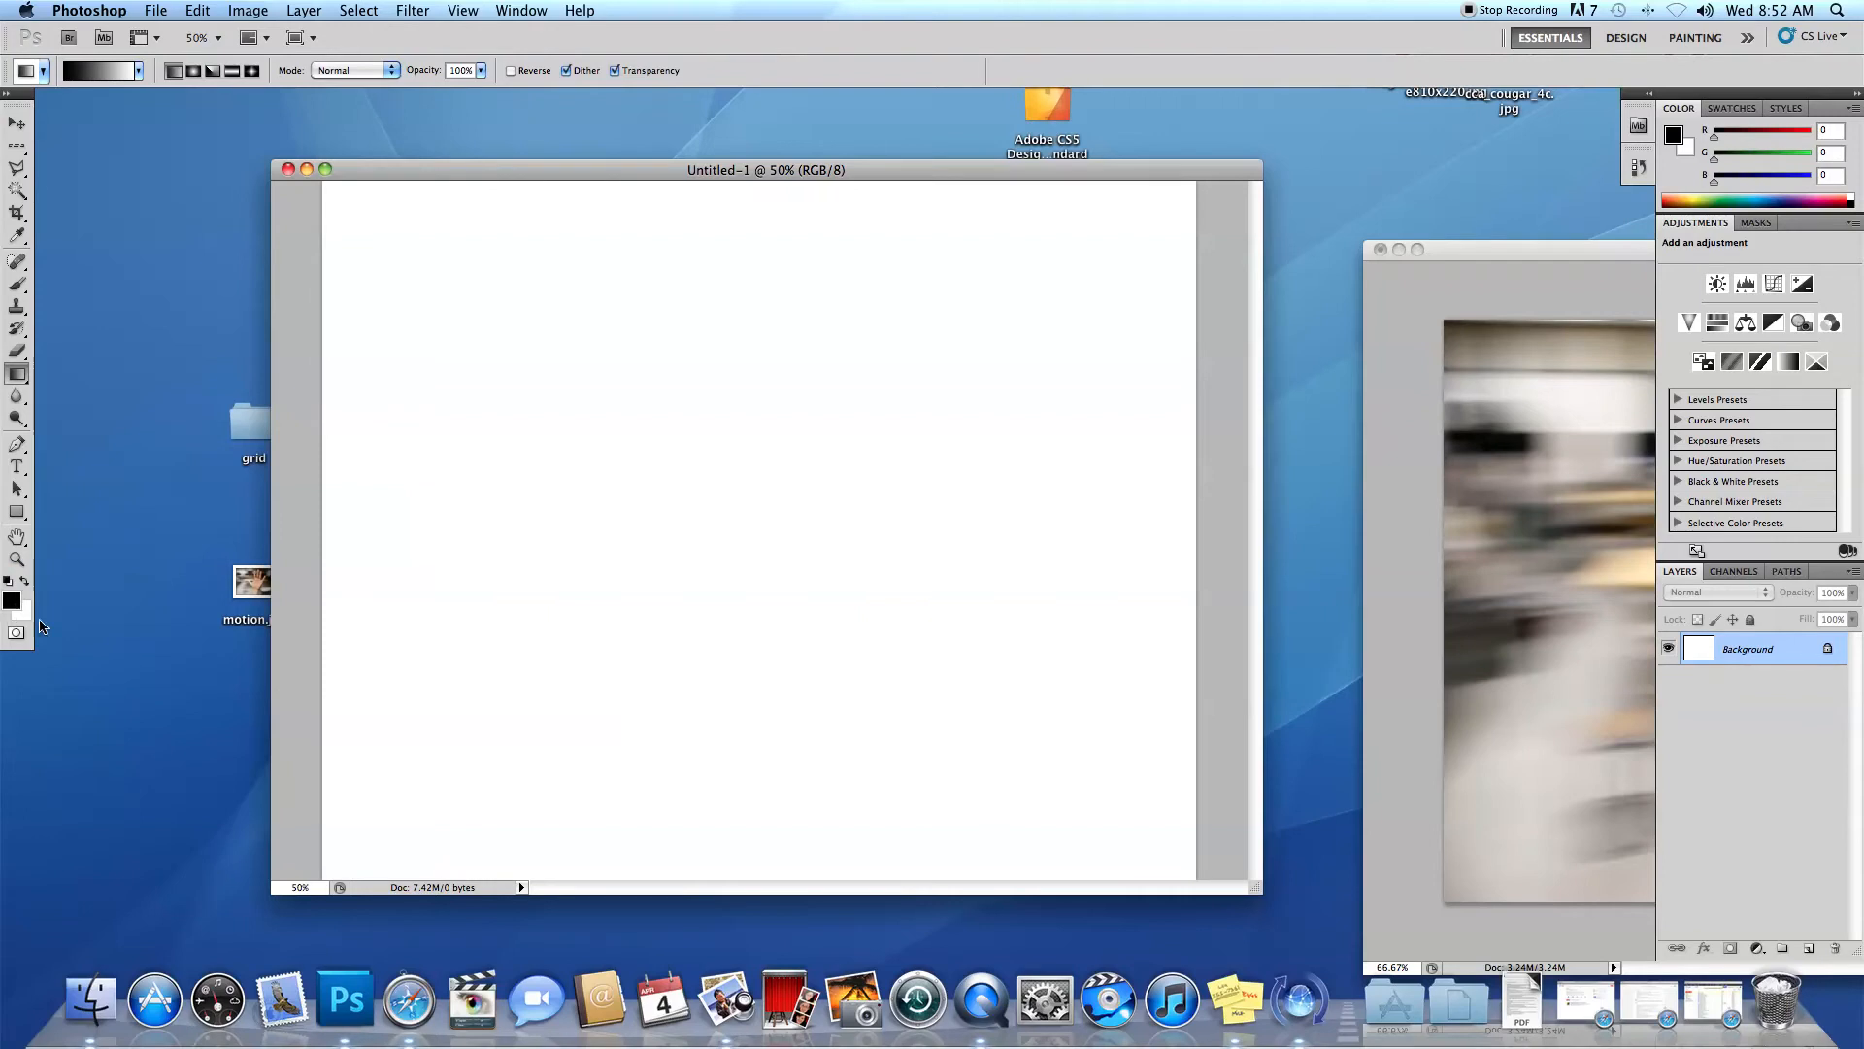
Draw black-to-white gradients of varying length on the blank canvas, ending with a vertical one fading to white about three-quarters down.
left_click_drag(786, 206, 777, 586)
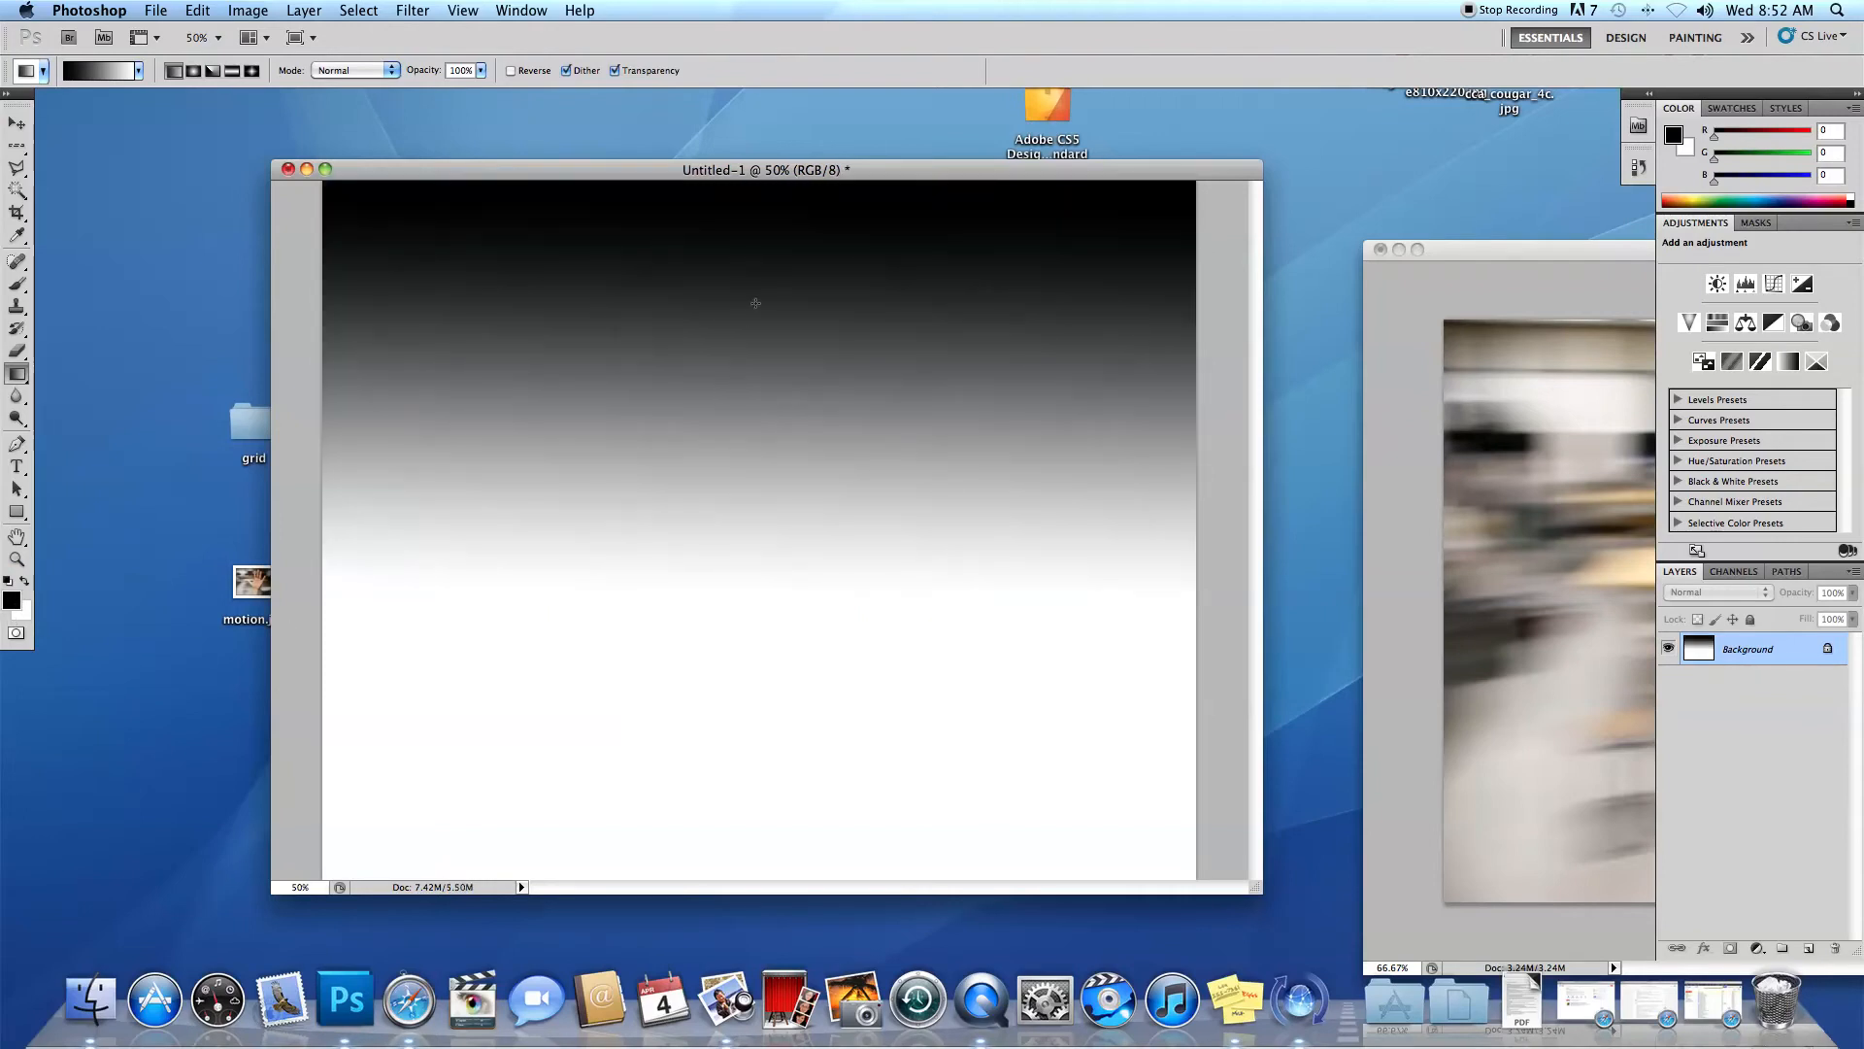
left_click_drag(735, 284, 733, 610)
left_click_drag(736, 476, 719, 670)
left_click_drag(520, 718, 728, 424)
left_click_drag(764, 361, 755, 660)
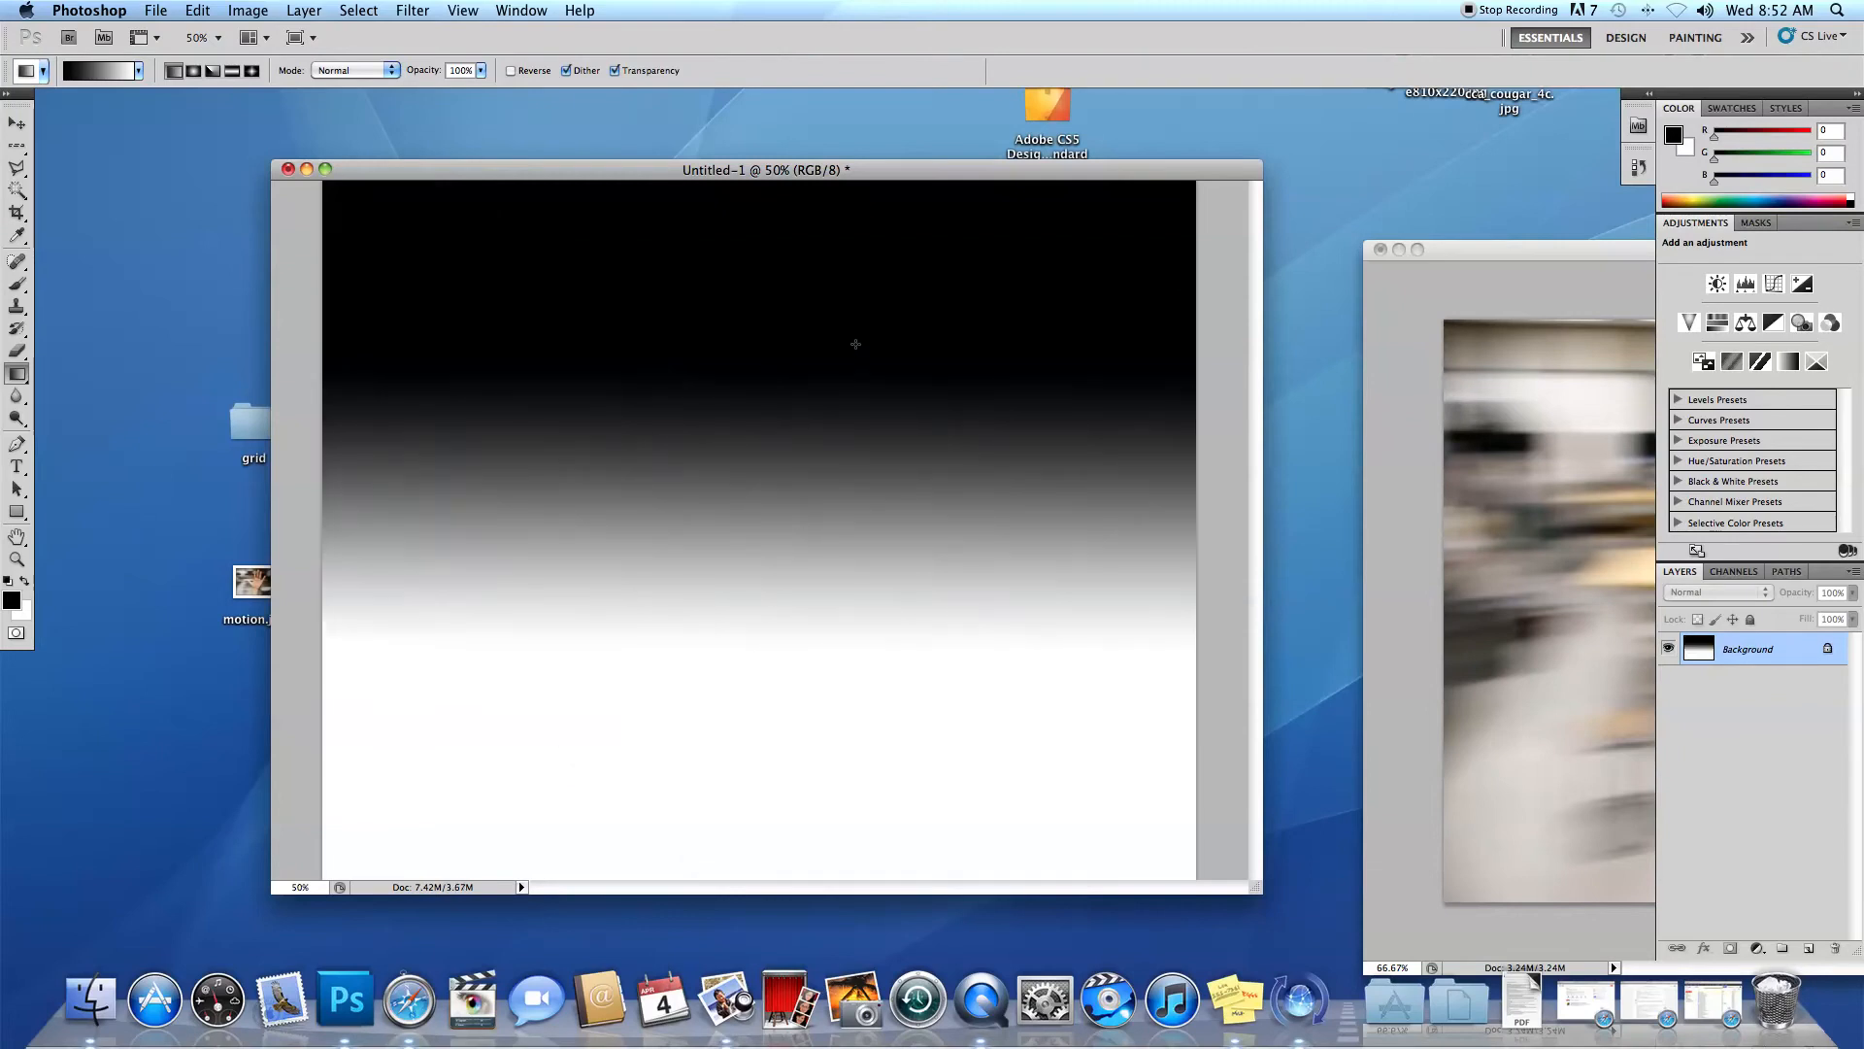
left_click_drag(776, 253, 782, 650)
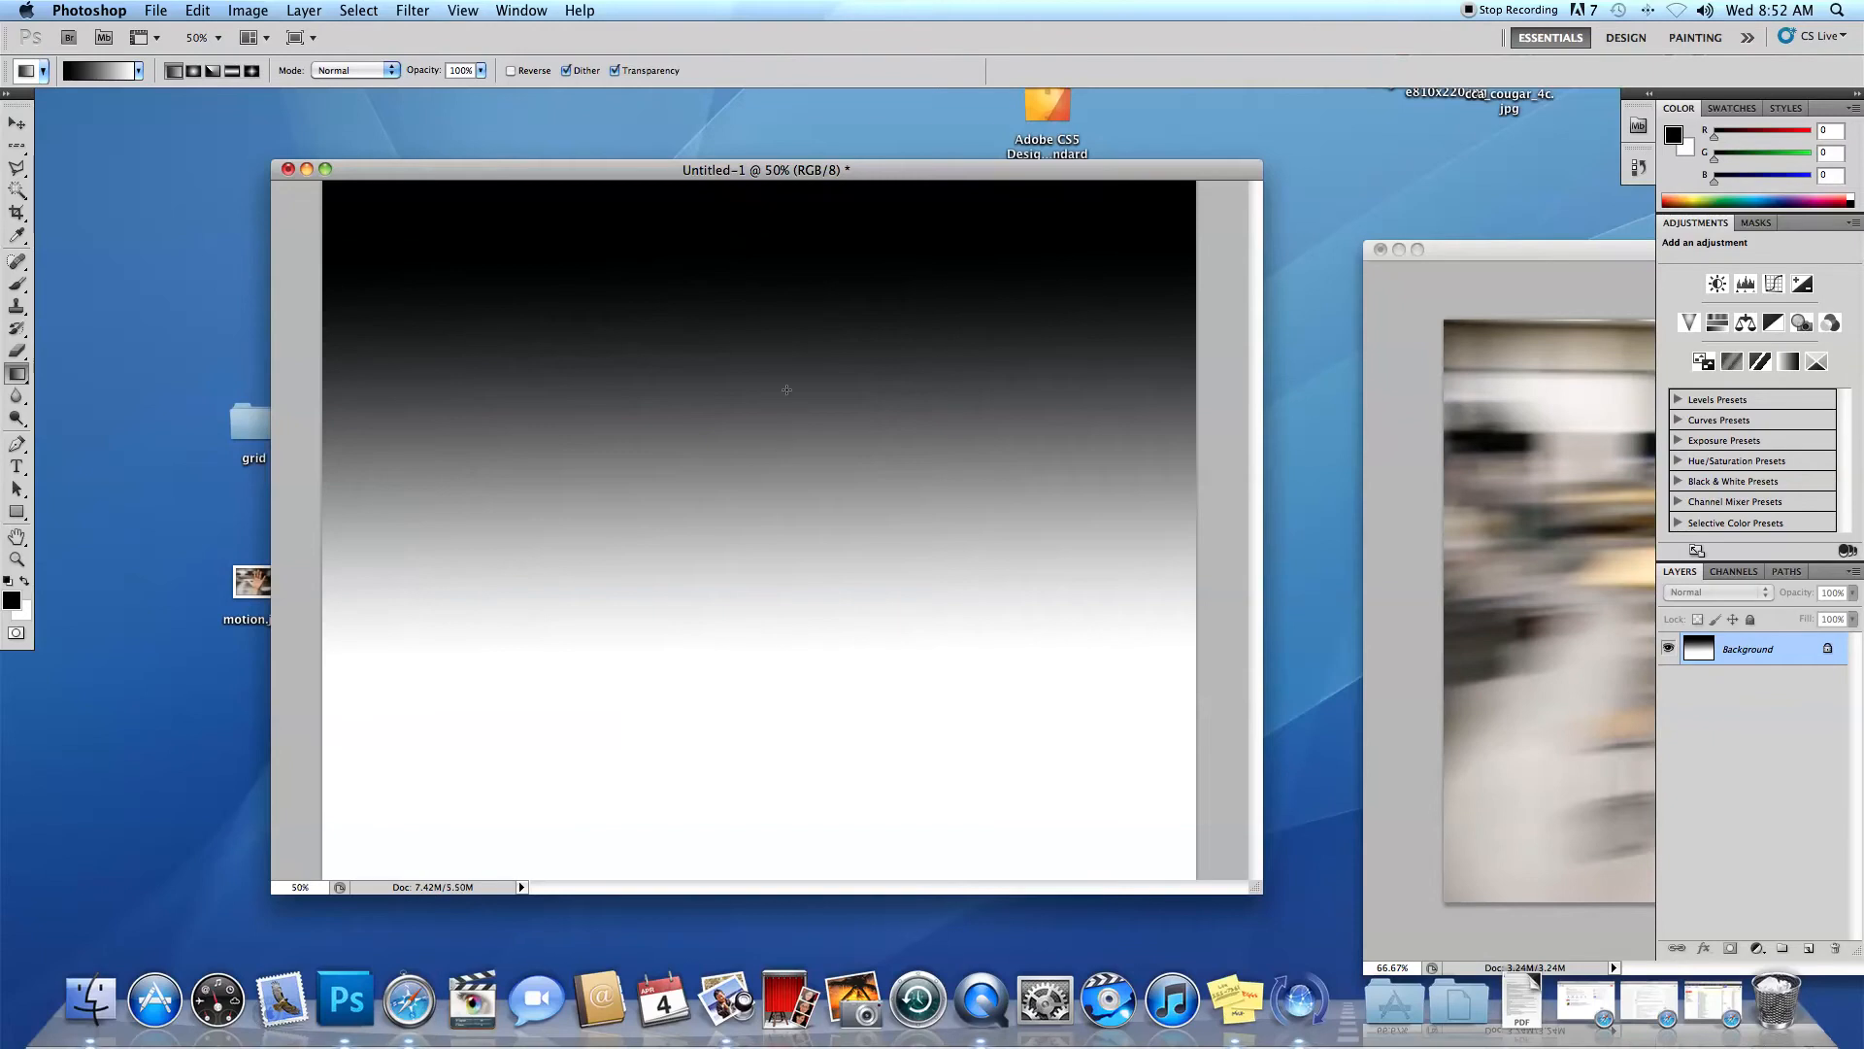
left_click_drag(766, 285, 756, 498)
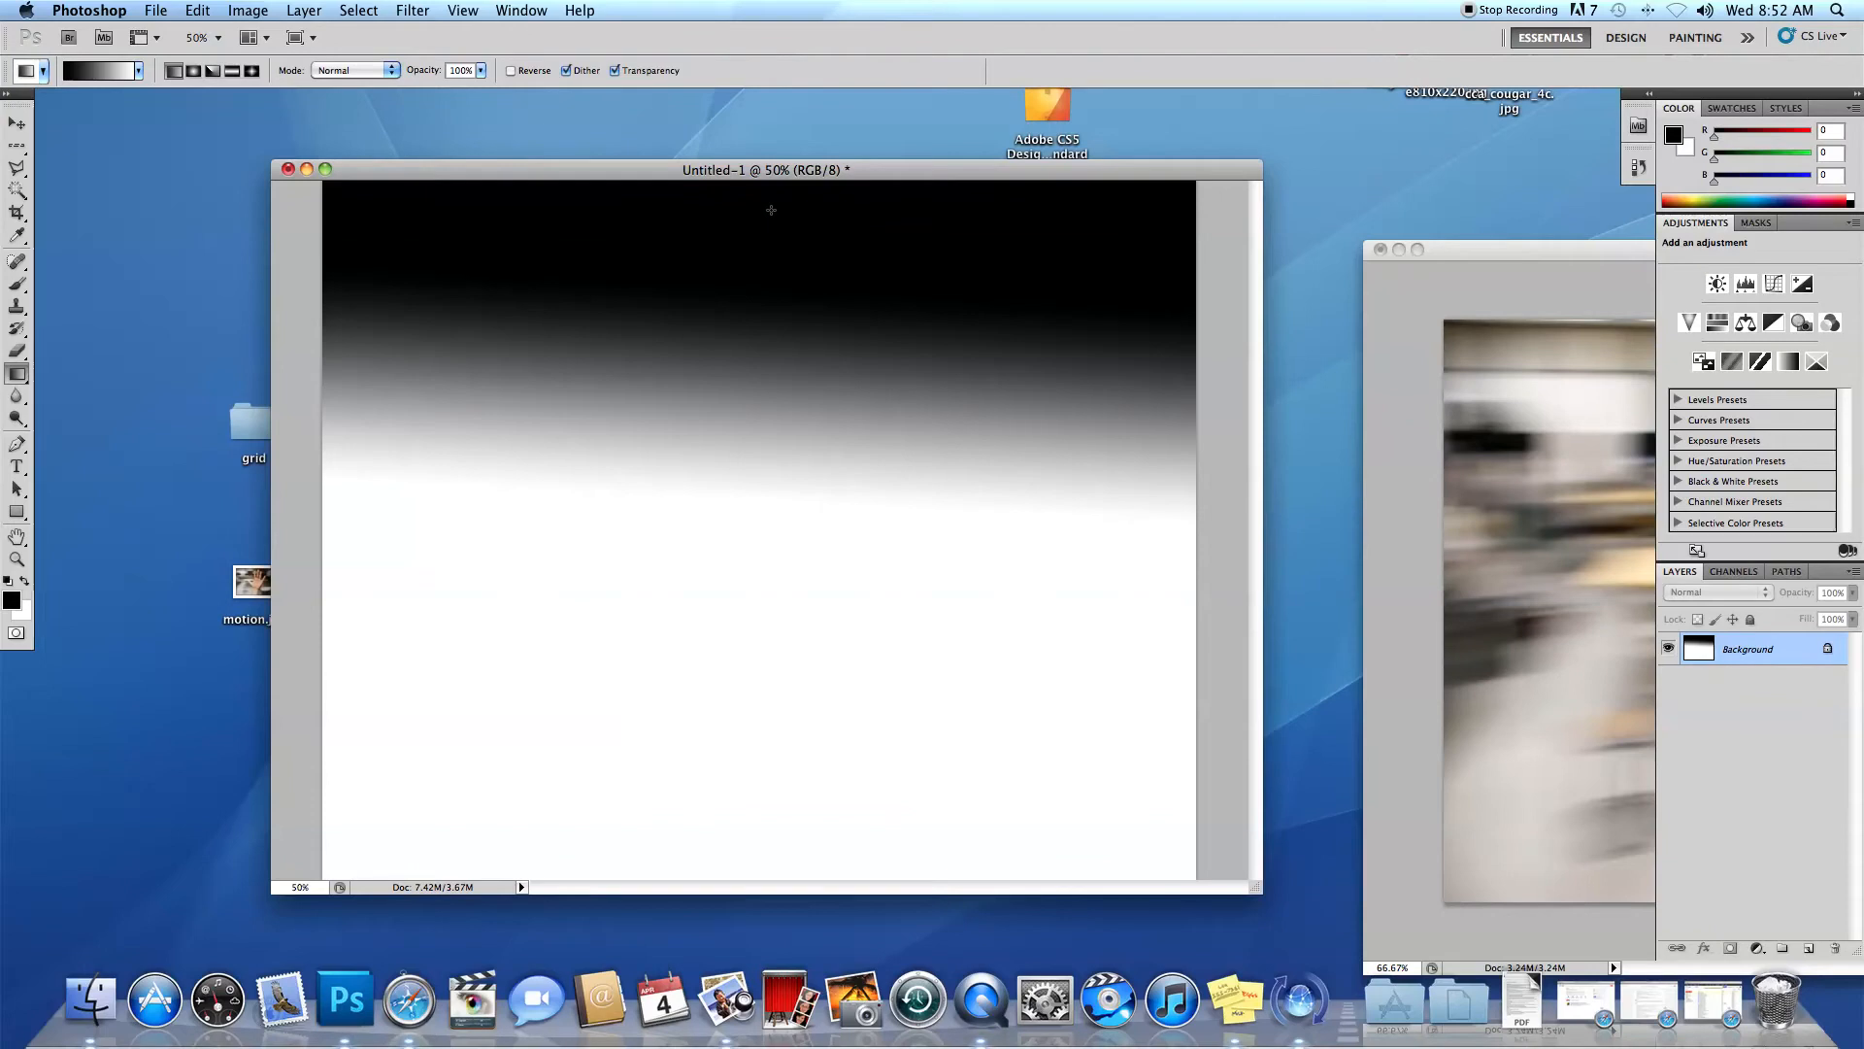
left_click_drag(772, 442, 770, 720)
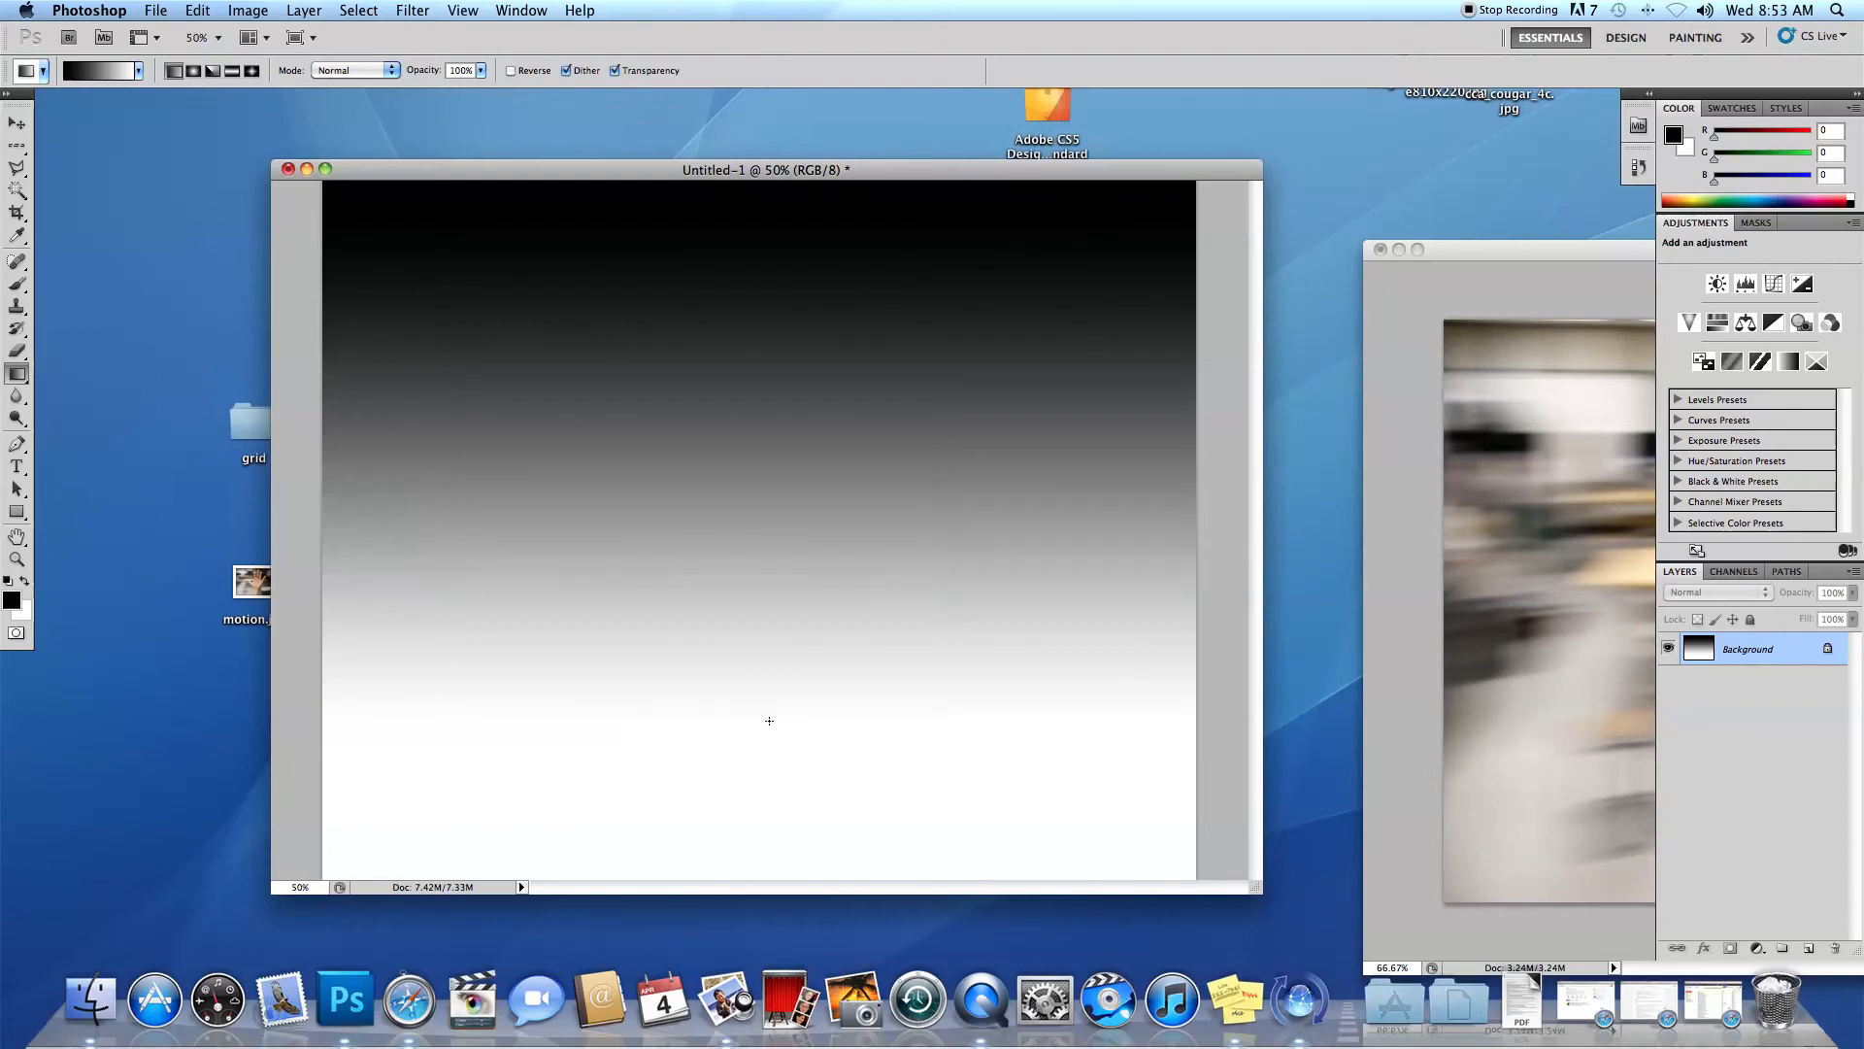
Redraw the background gradient vertically from black at the canvas top to white at about 85% of its height.
left_click_drag(765, 413, 747, 789)
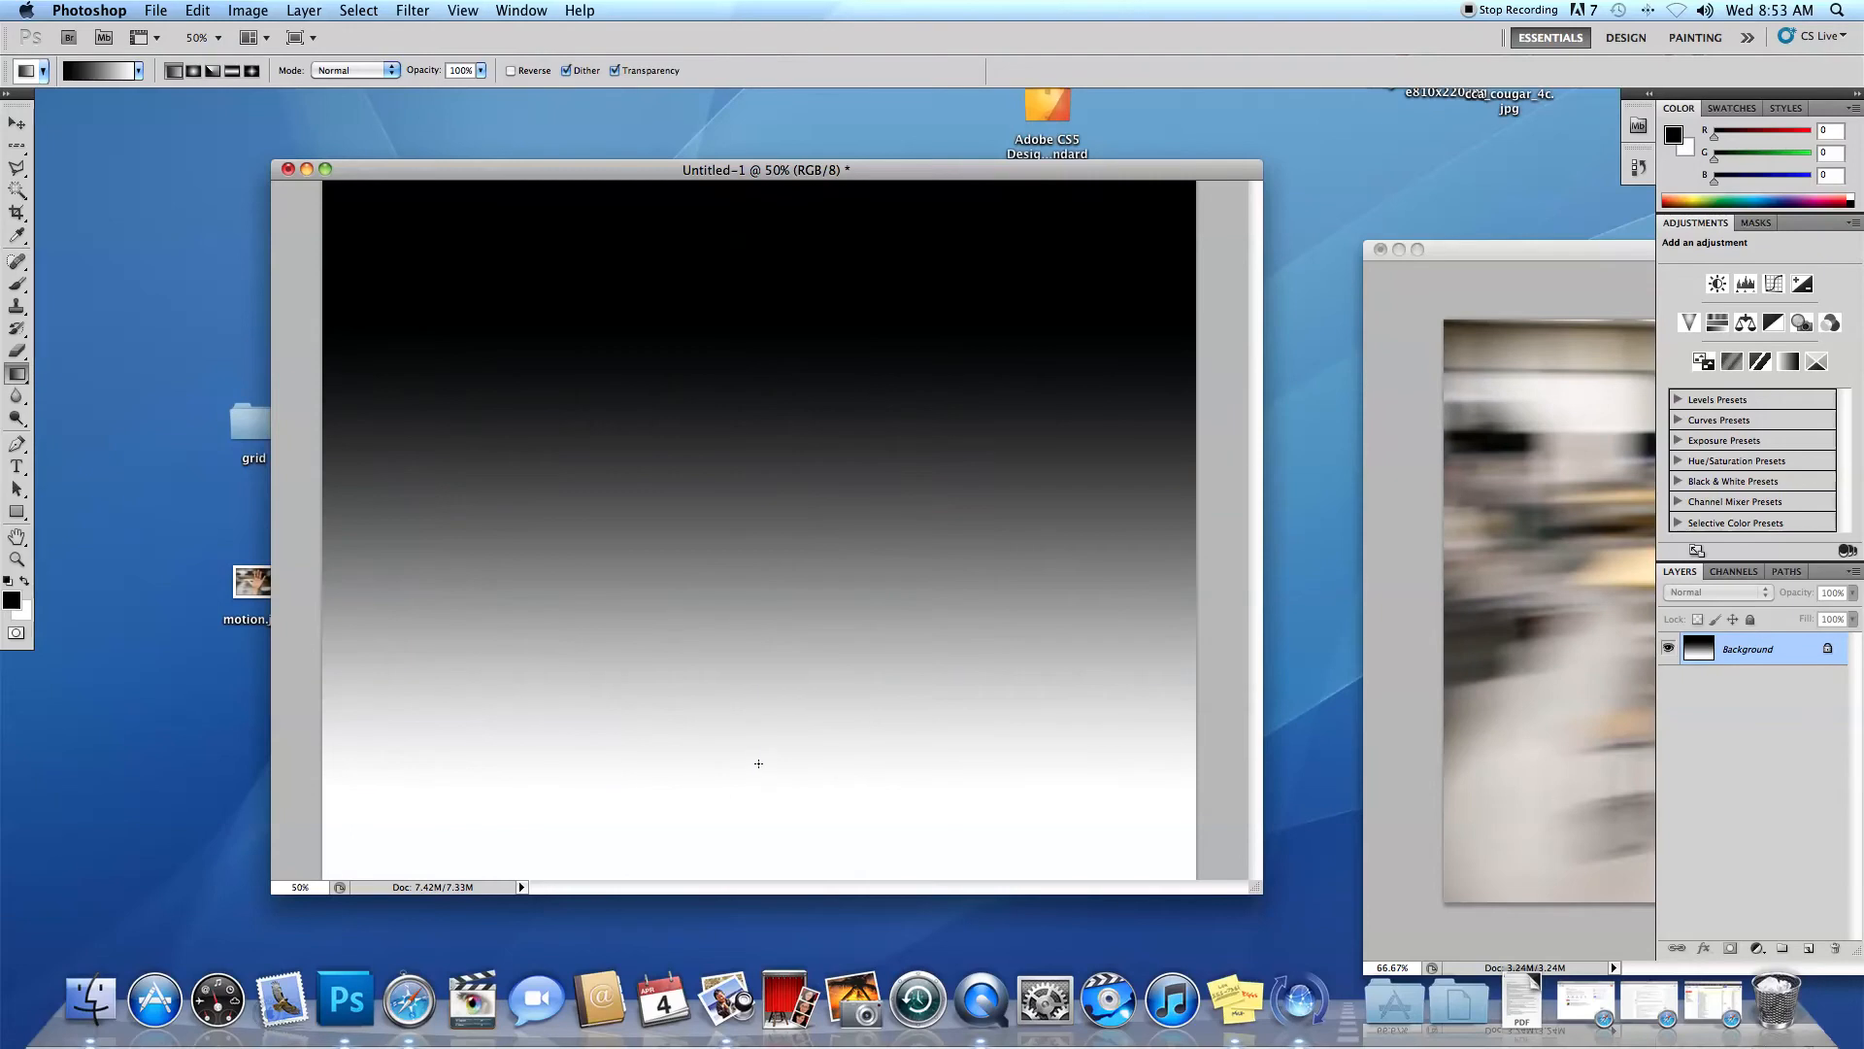
right_click(751, 184)
left_click(729, 466)
left_click_drag(721, 201, 710, 784)
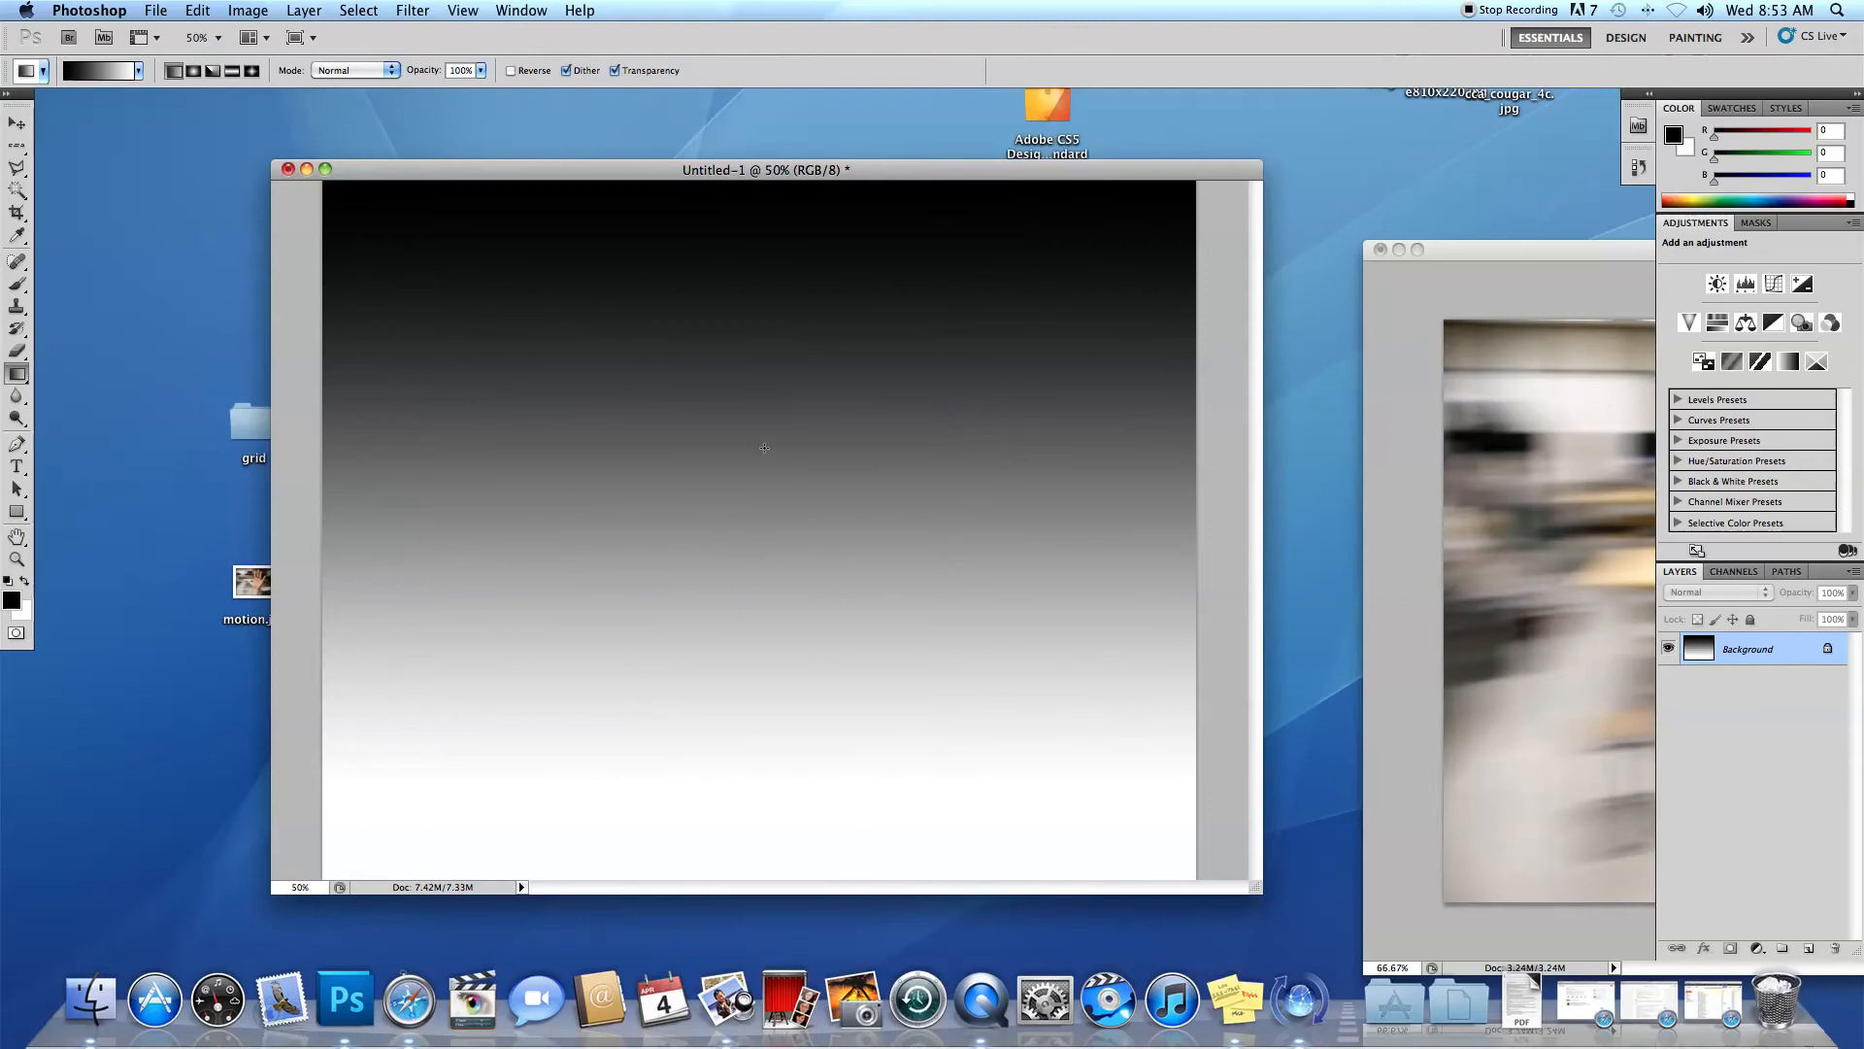
Copy the hand photo into the gradient document with the Move tool and centre it horizontally in the upper part of the canvas.
left_click(18, 123)
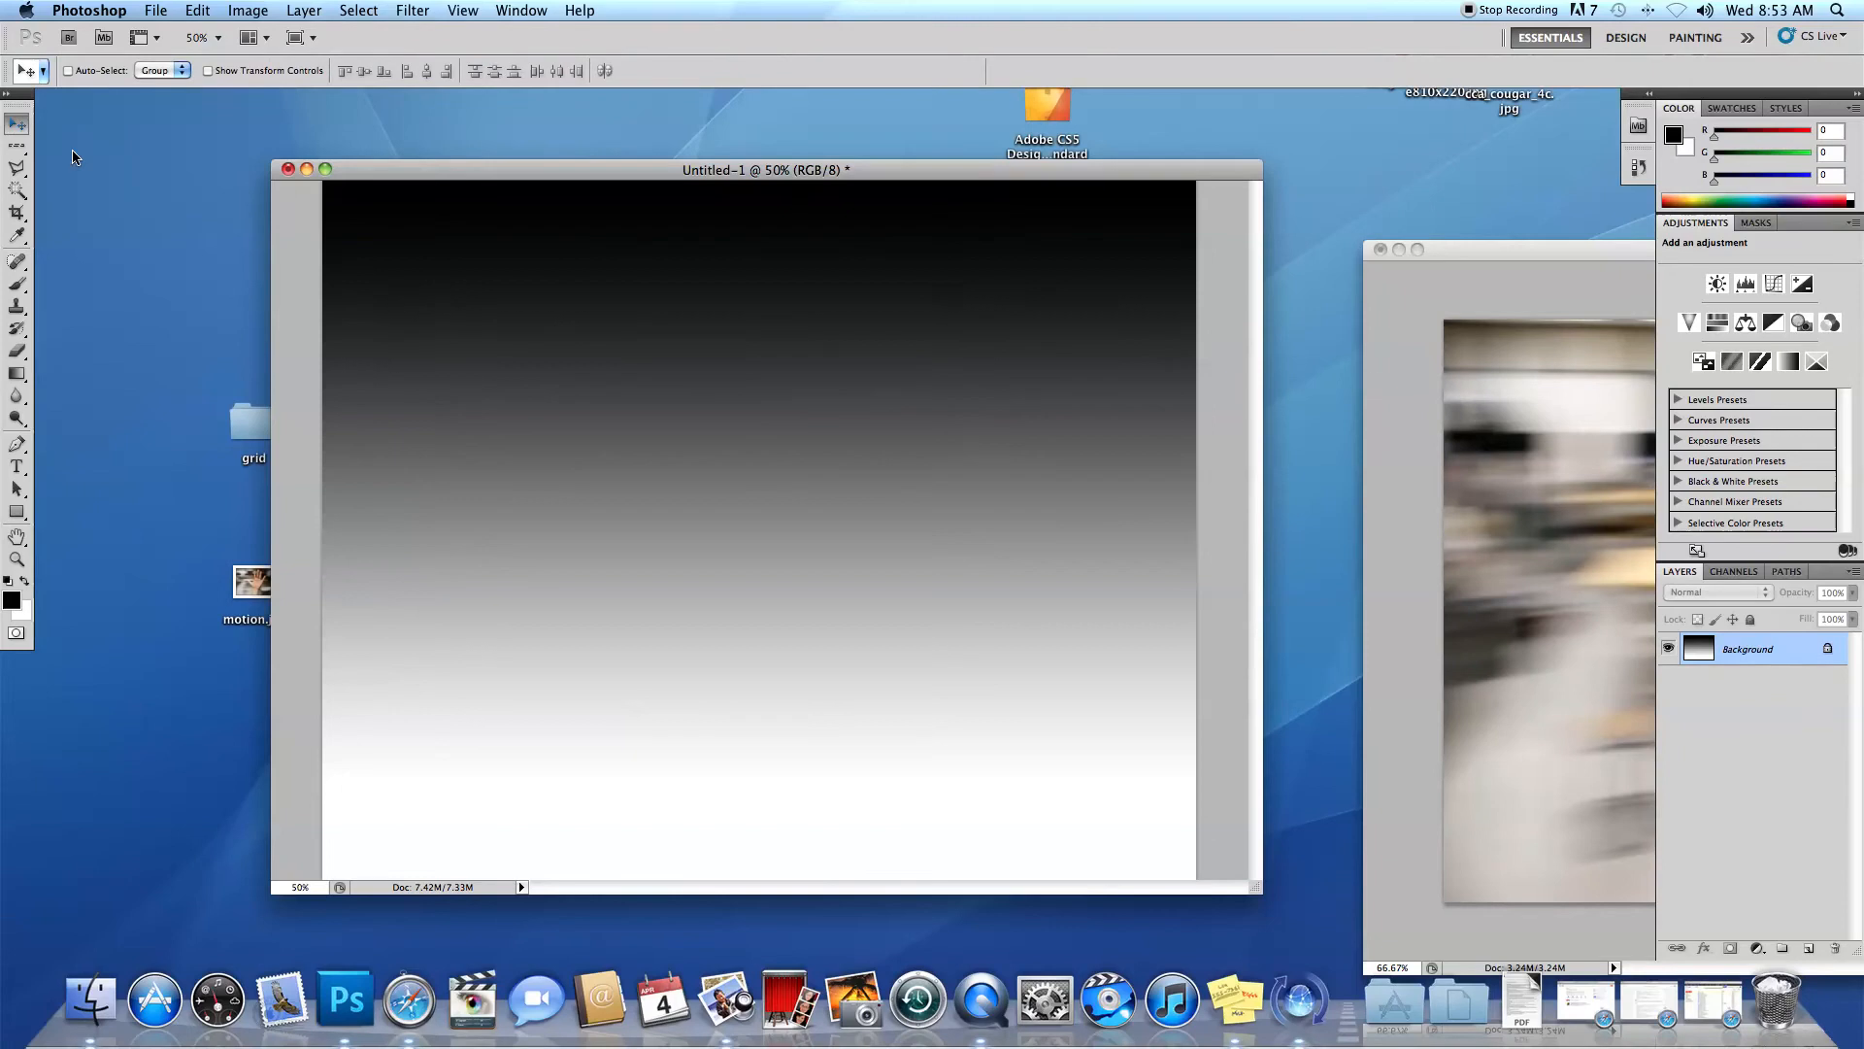
left_click(1471, 546)
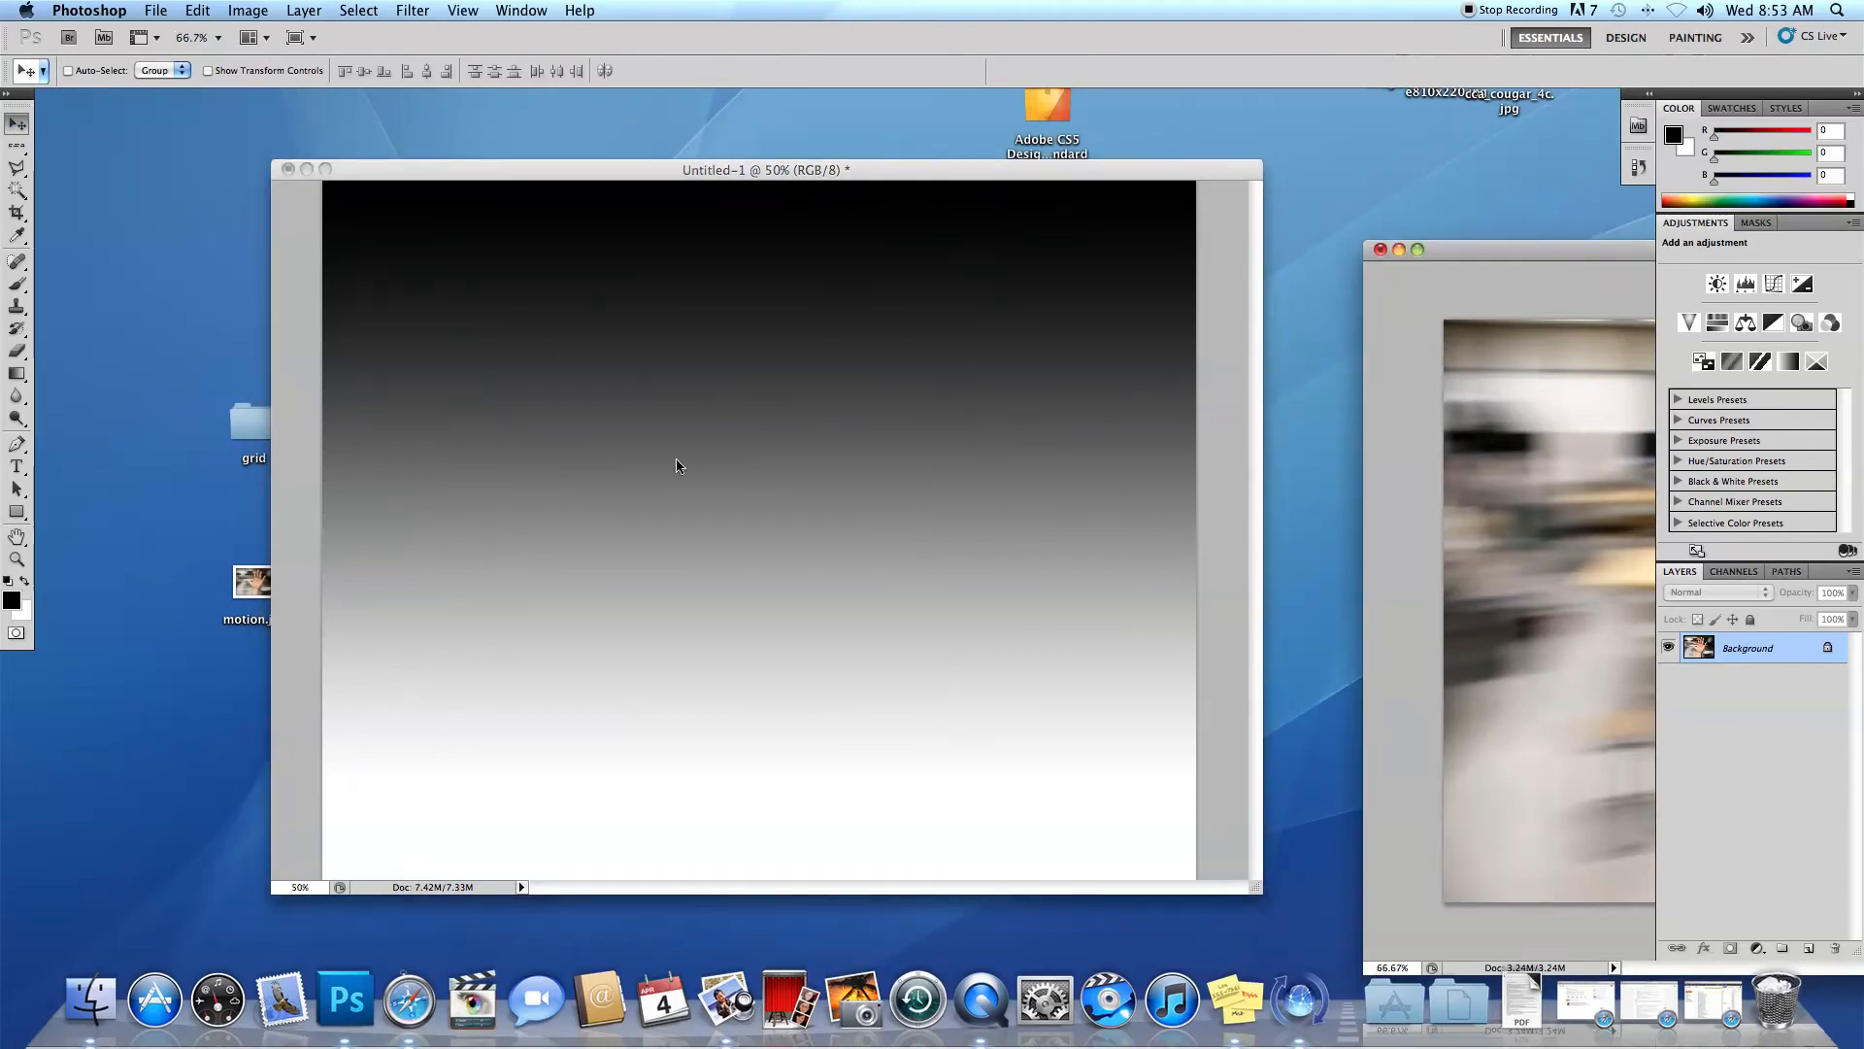
left_click_drag(1544, 532, 449, 420)
left_click_drag(734, 470, 795, 471)
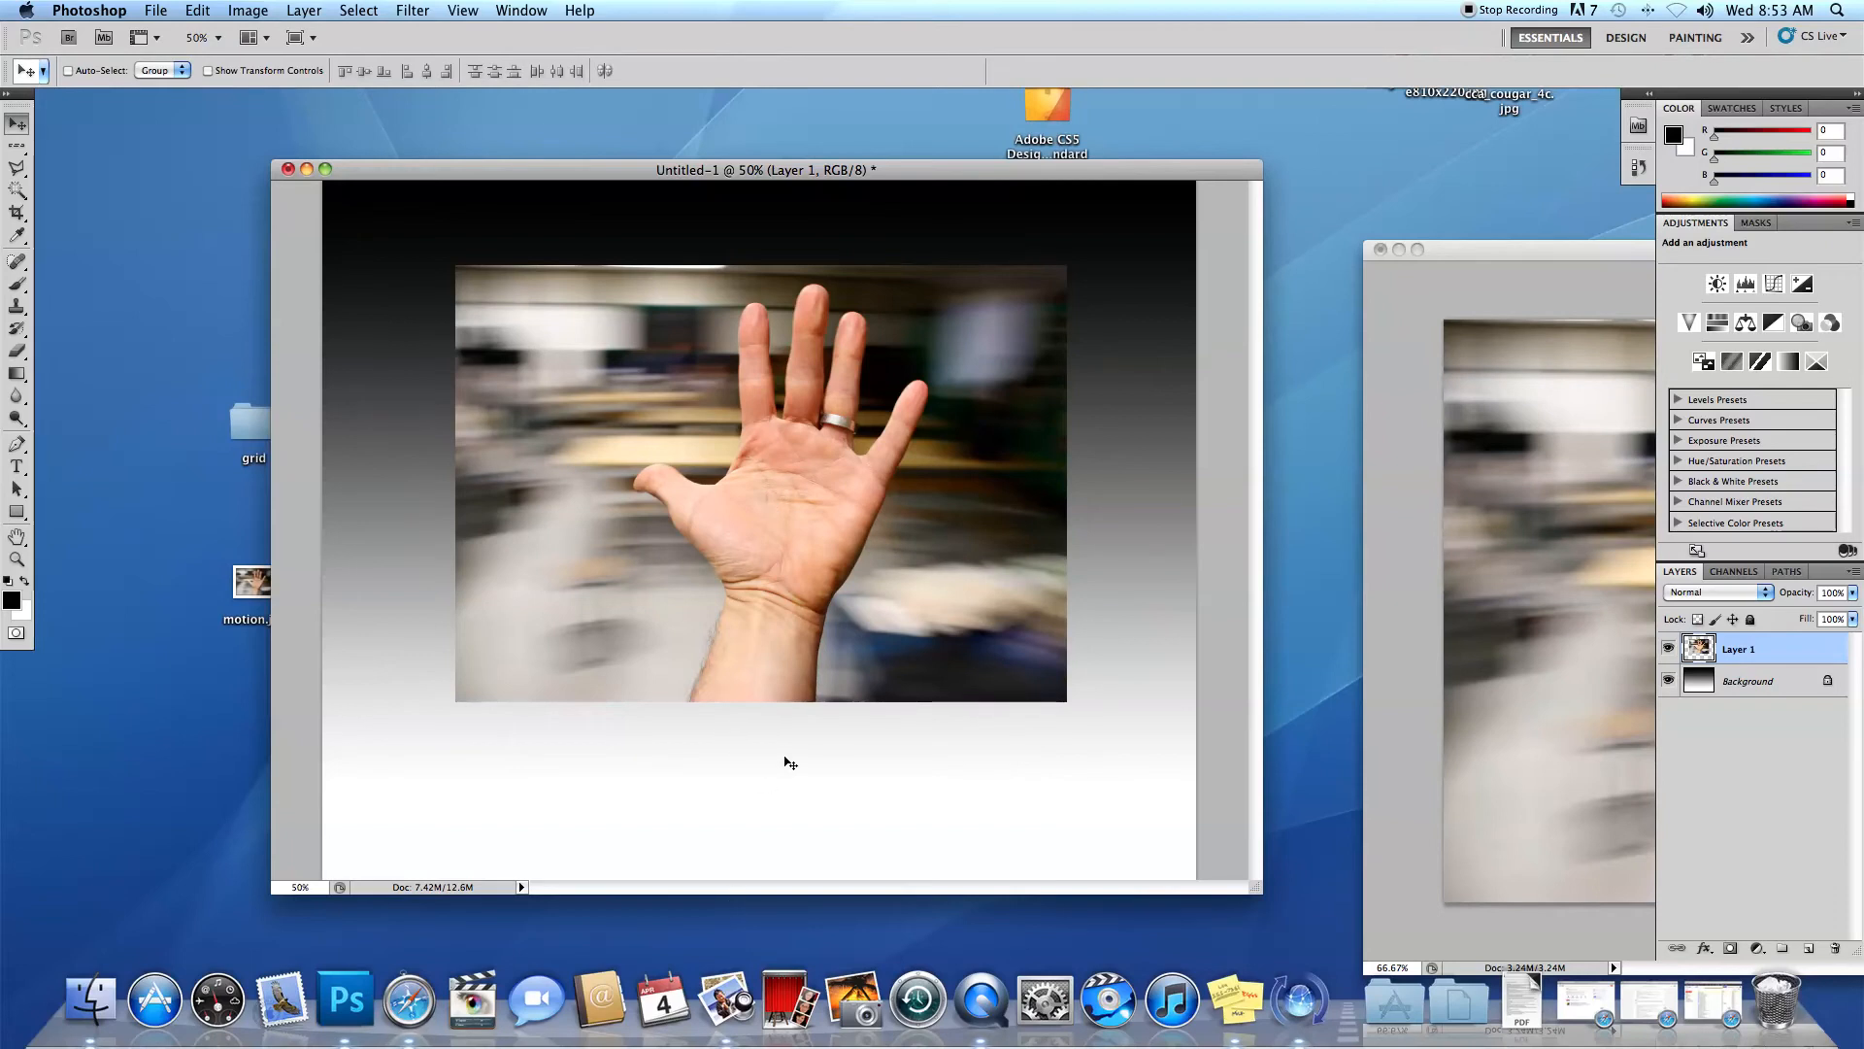
Minimise the original hand photo's window, and check the gradient layer by hiding and reshowing it.
left_click(1400, 250)
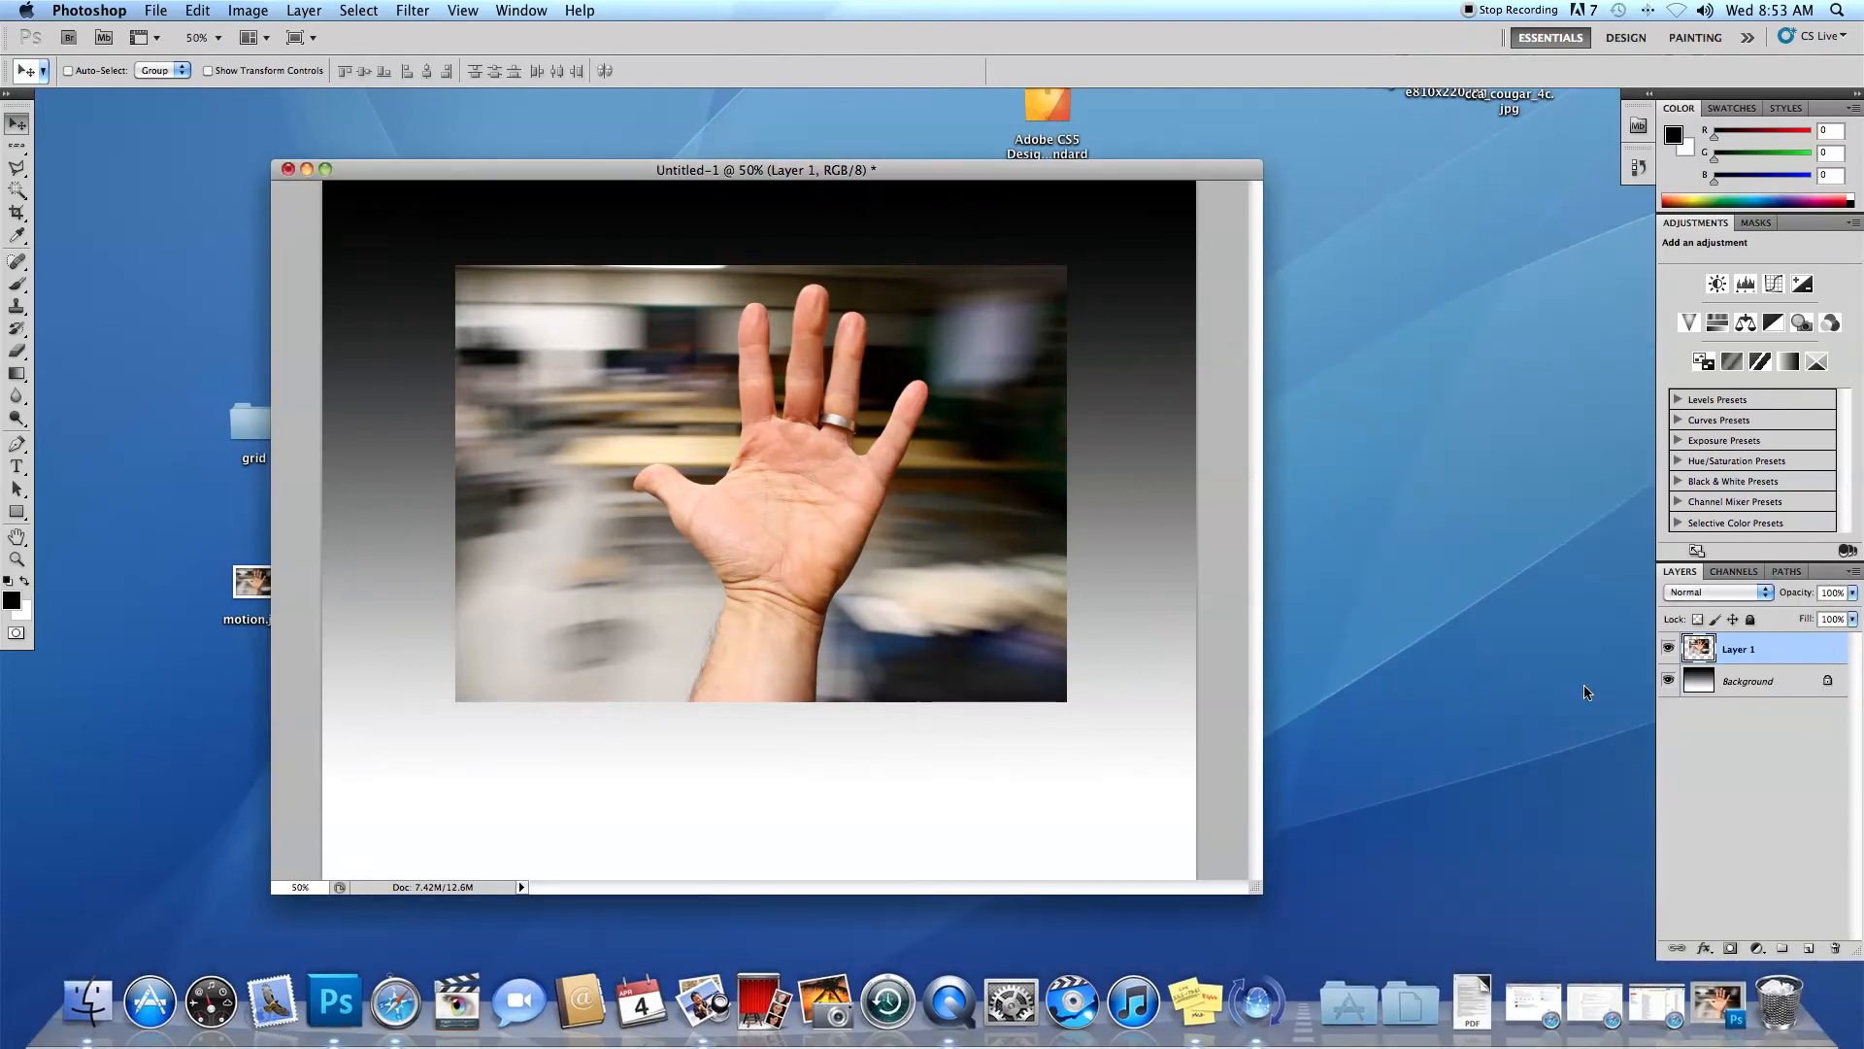
left_click_drag(1145, 163, 1146, 164)
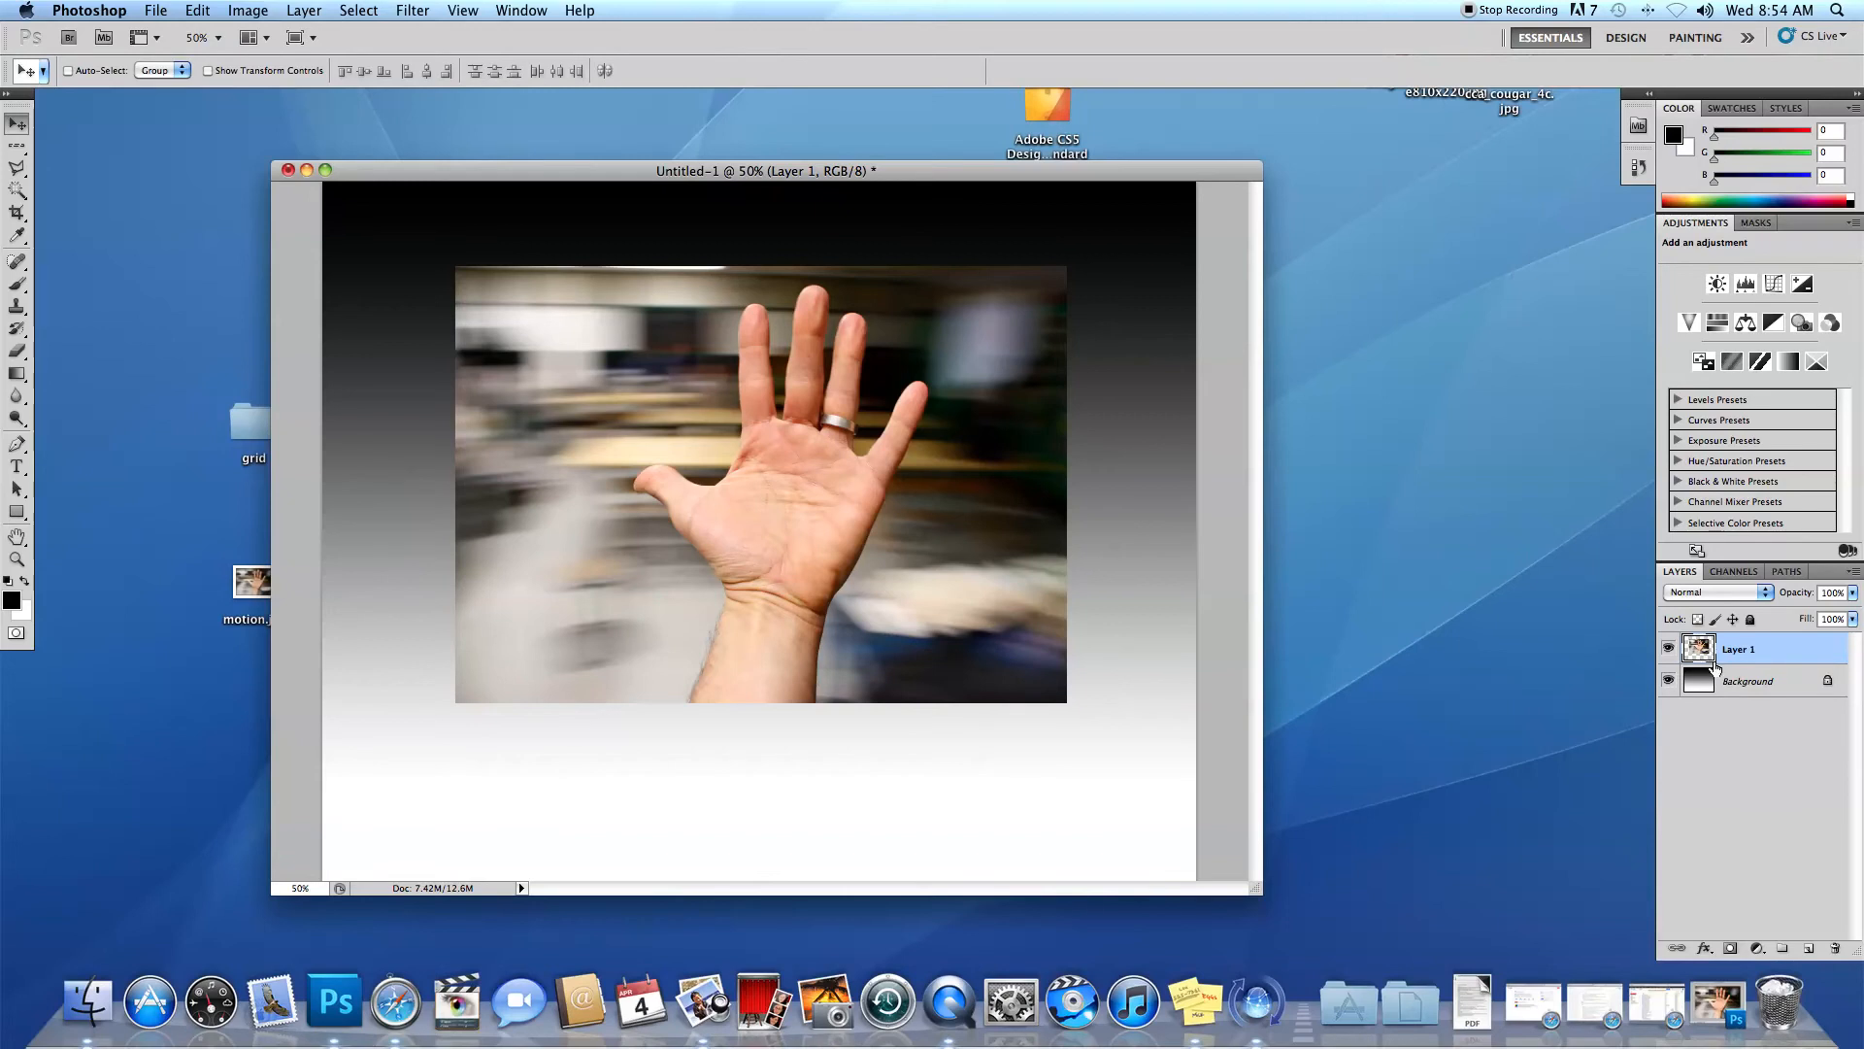
left_click(1669, 682)
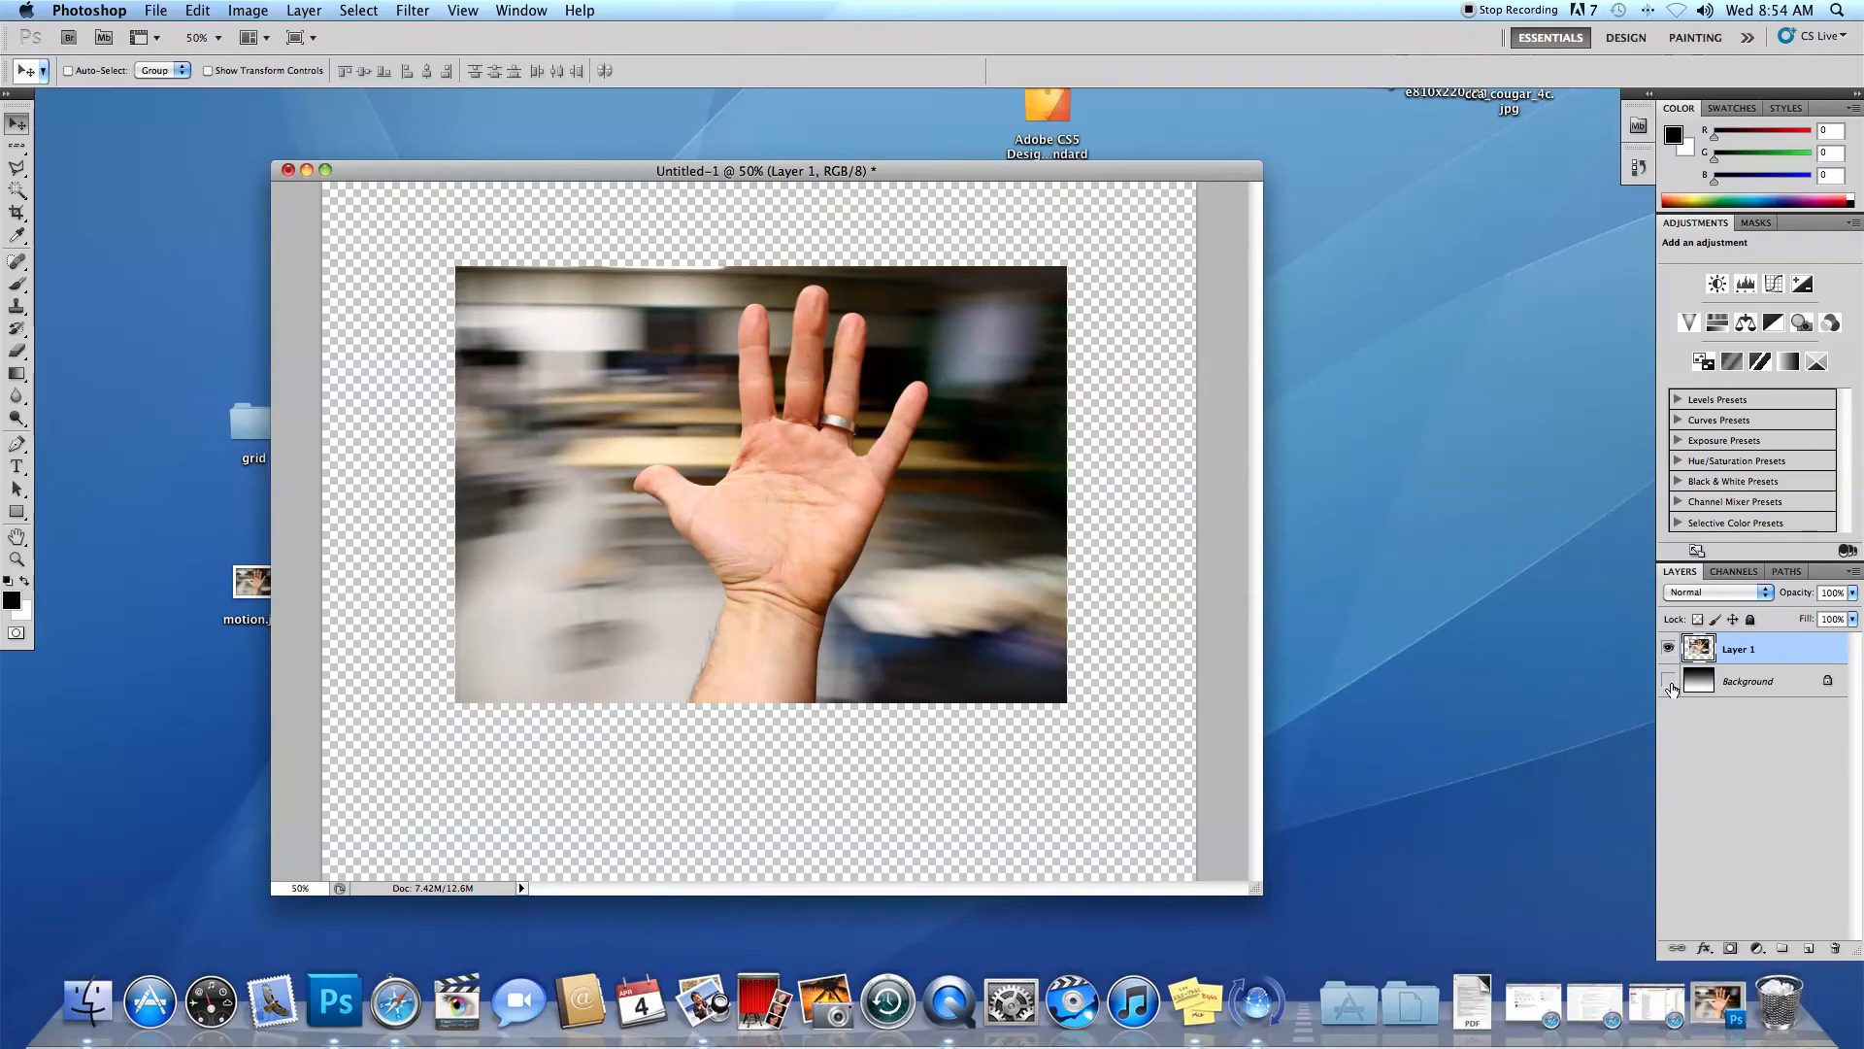
left_click(1669, 682)
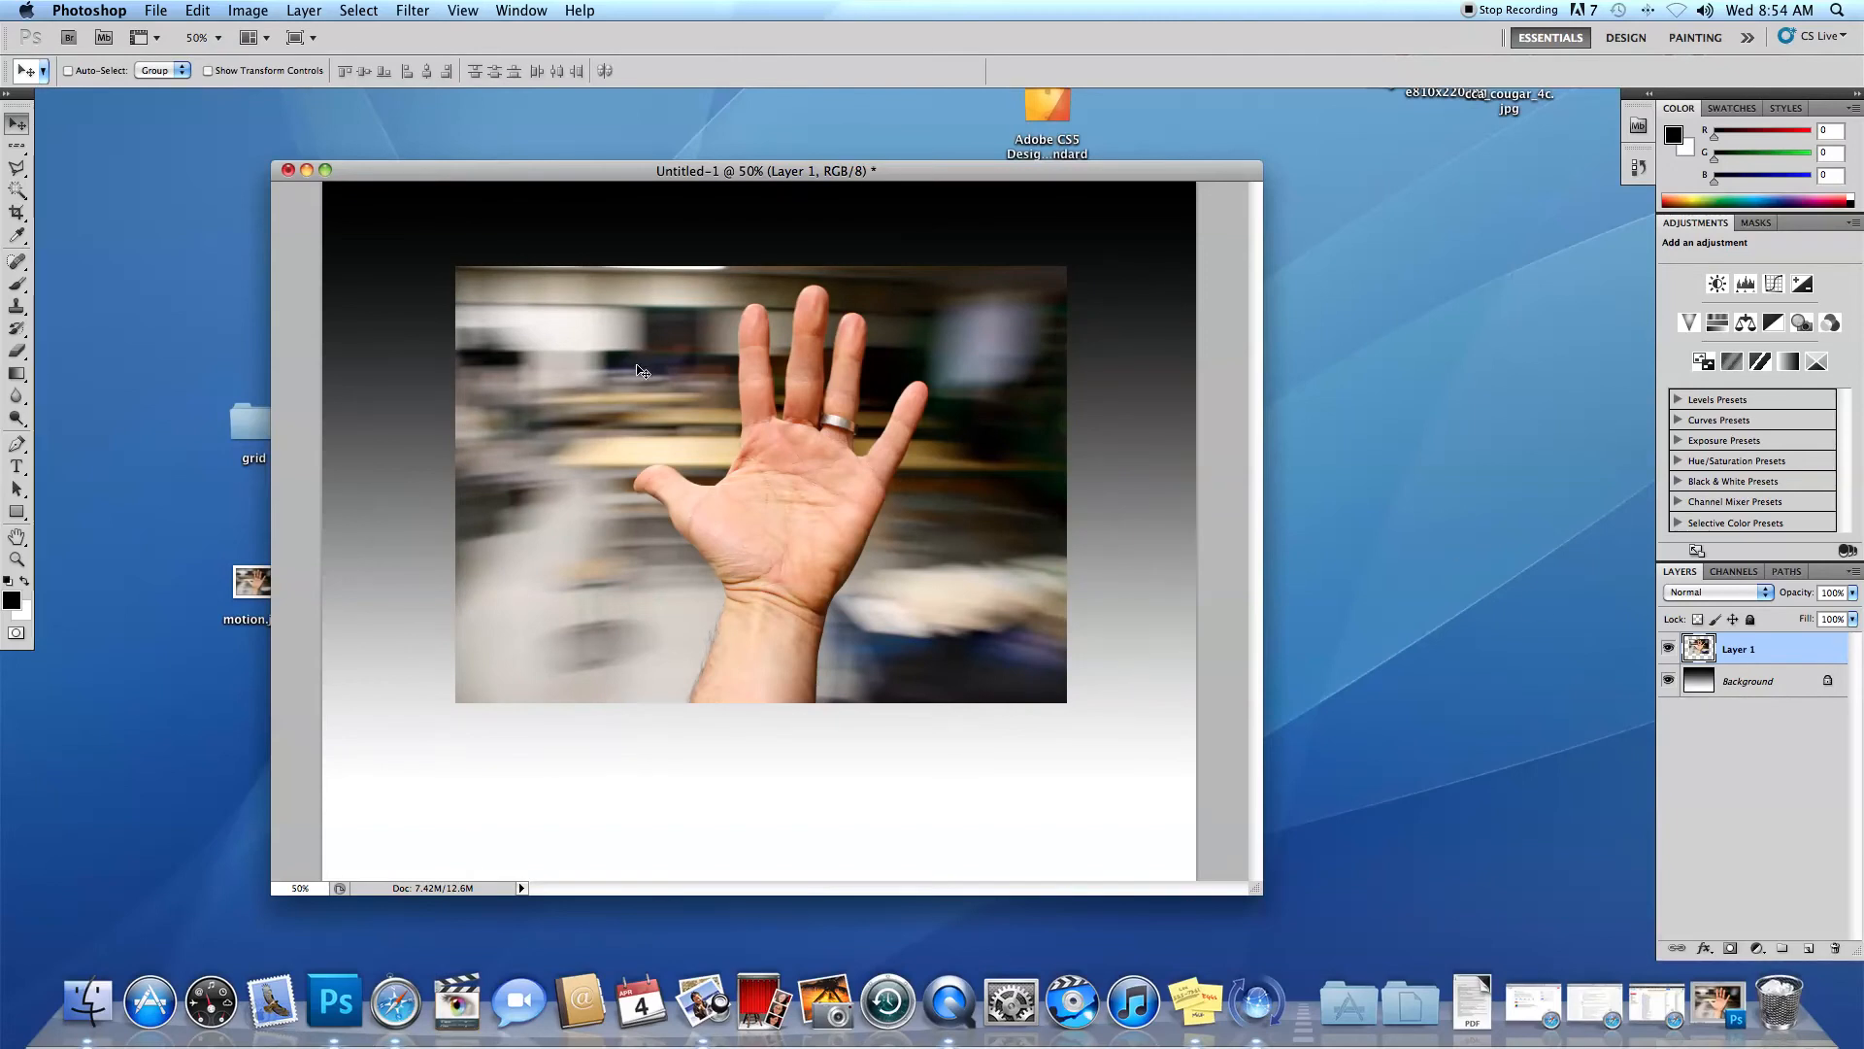
Add the person's full name above the photo as white 9 pt Arial Black text.
left_click(18, 466)
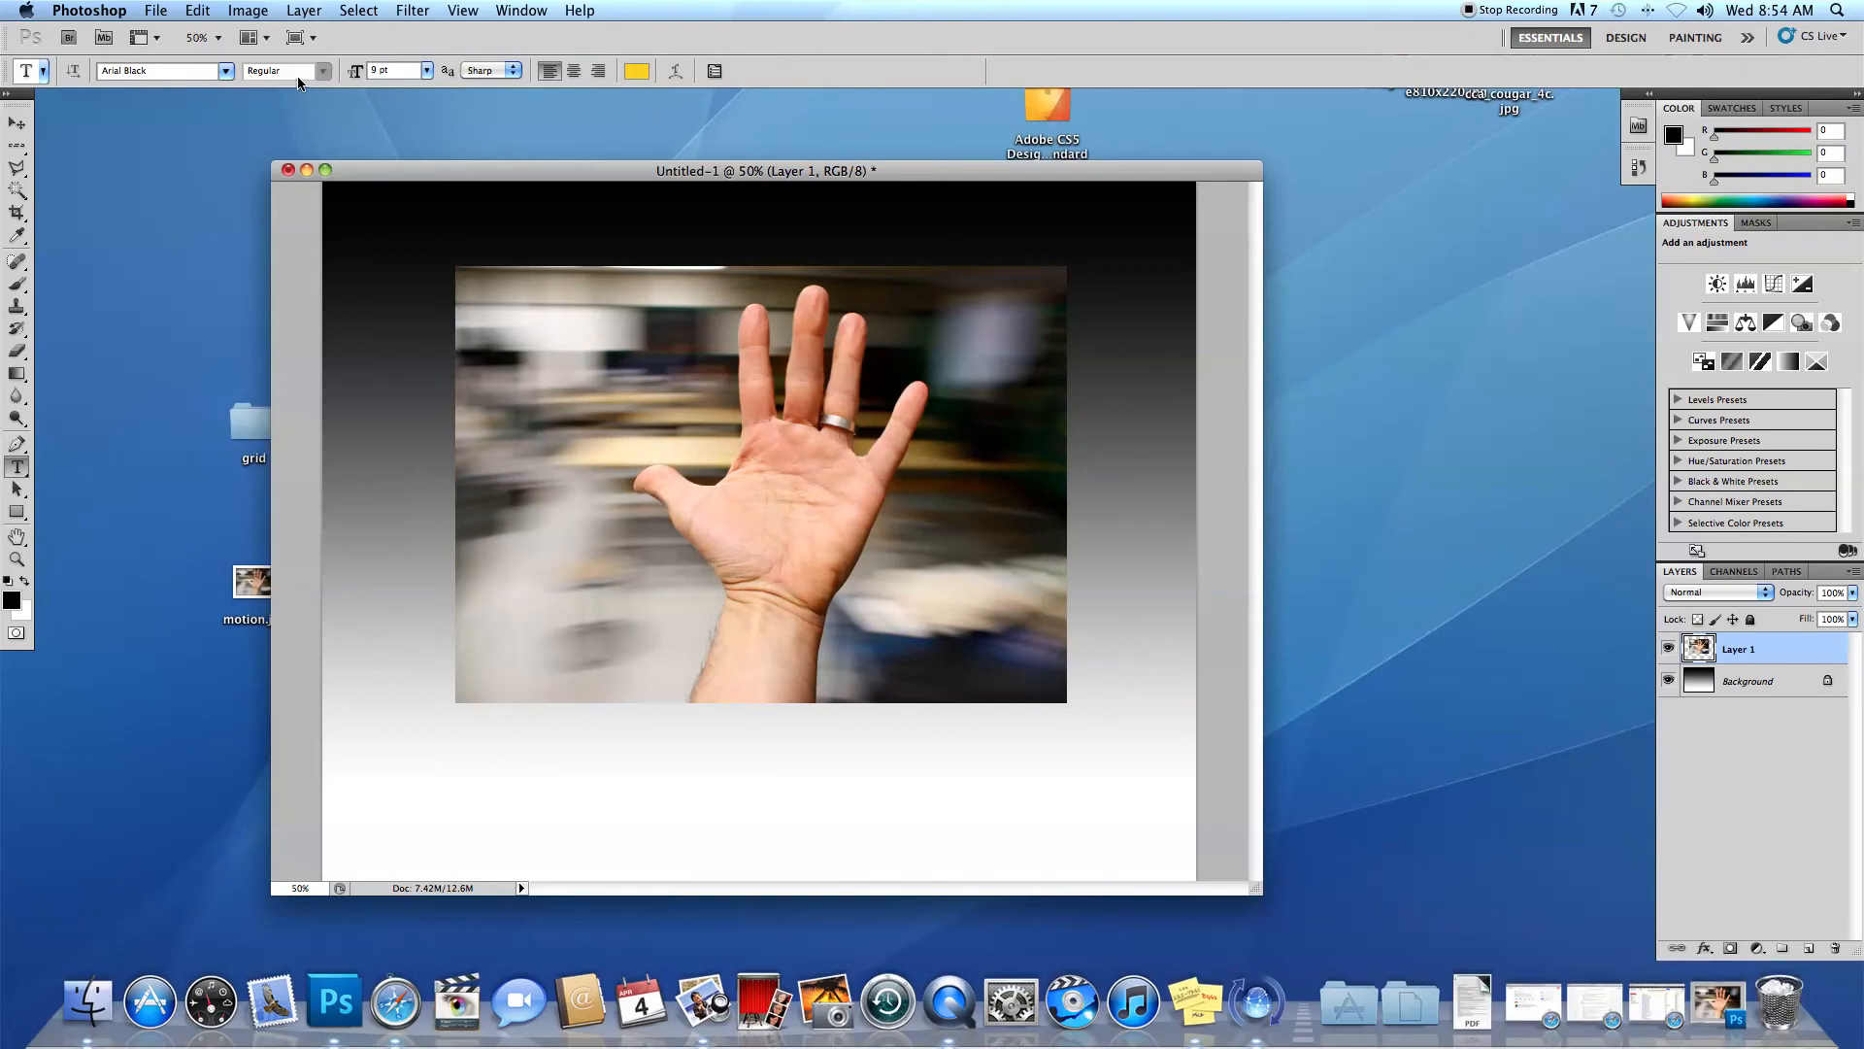
left_click(637, 71)
left_click(668, 325)
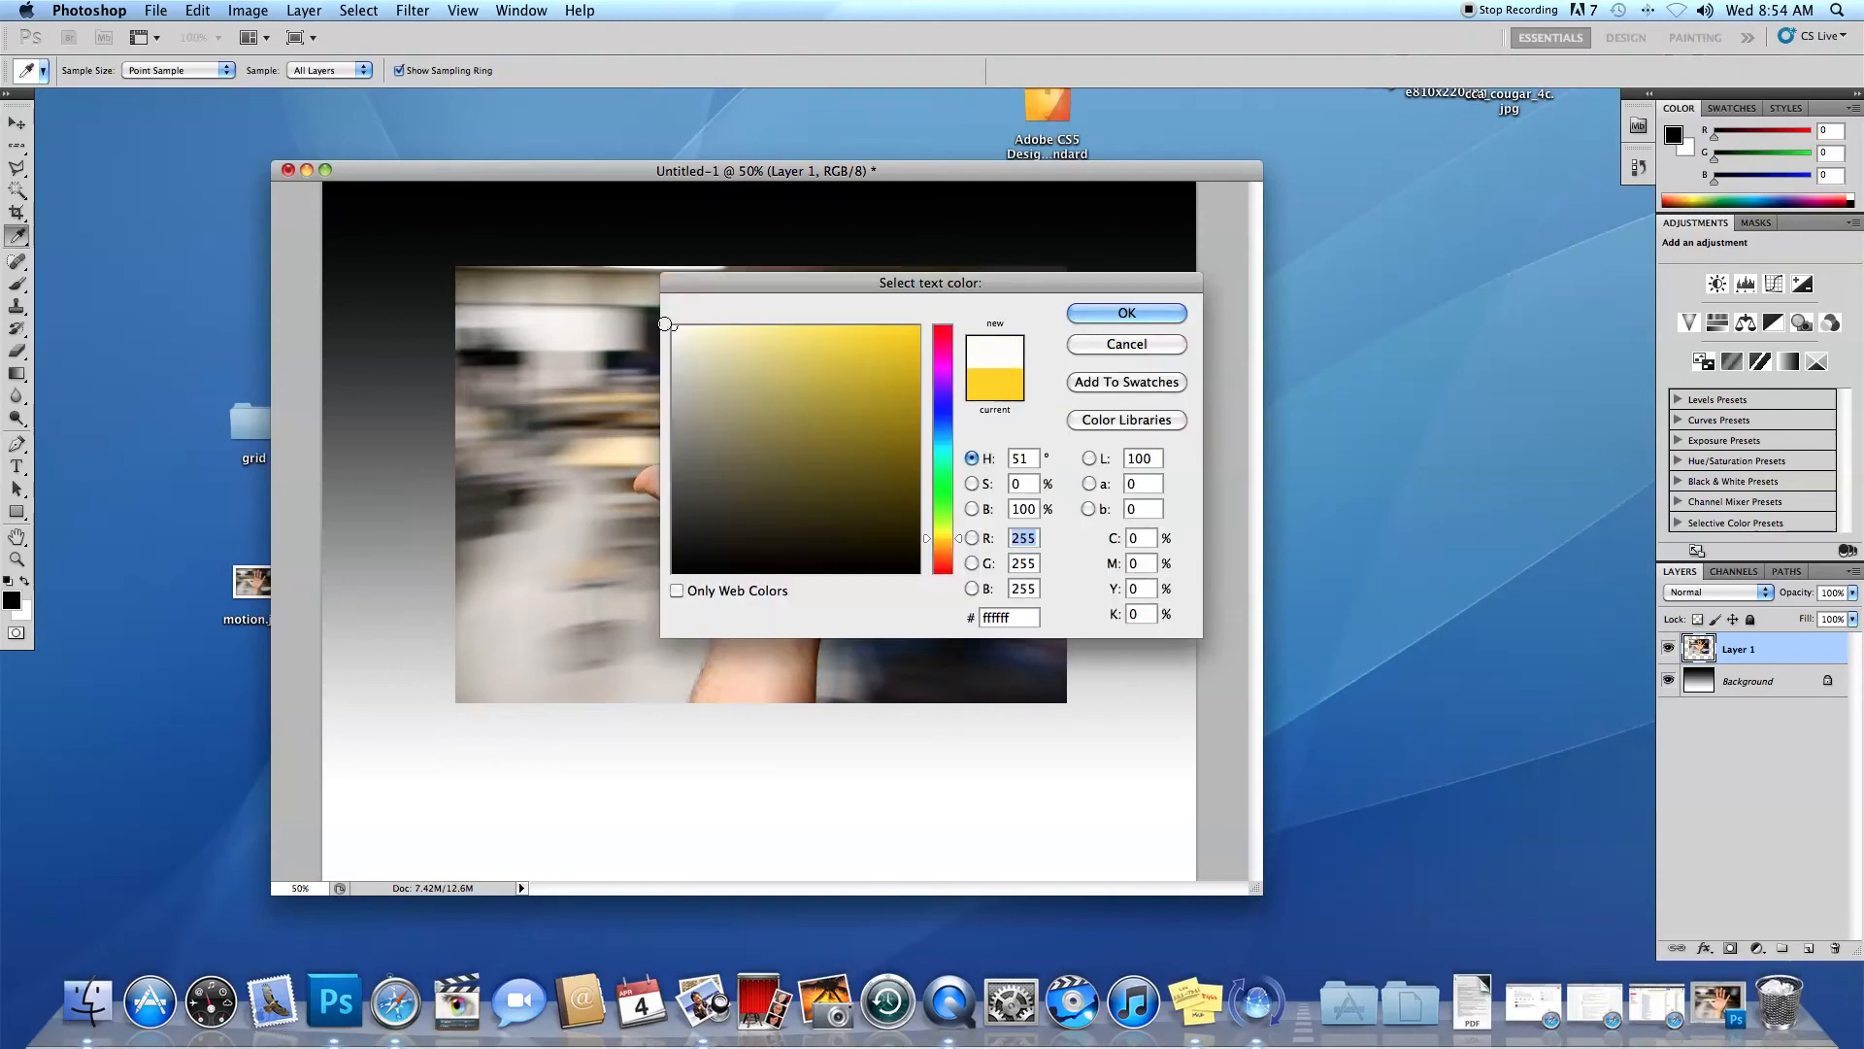
left_click(1087, 312)
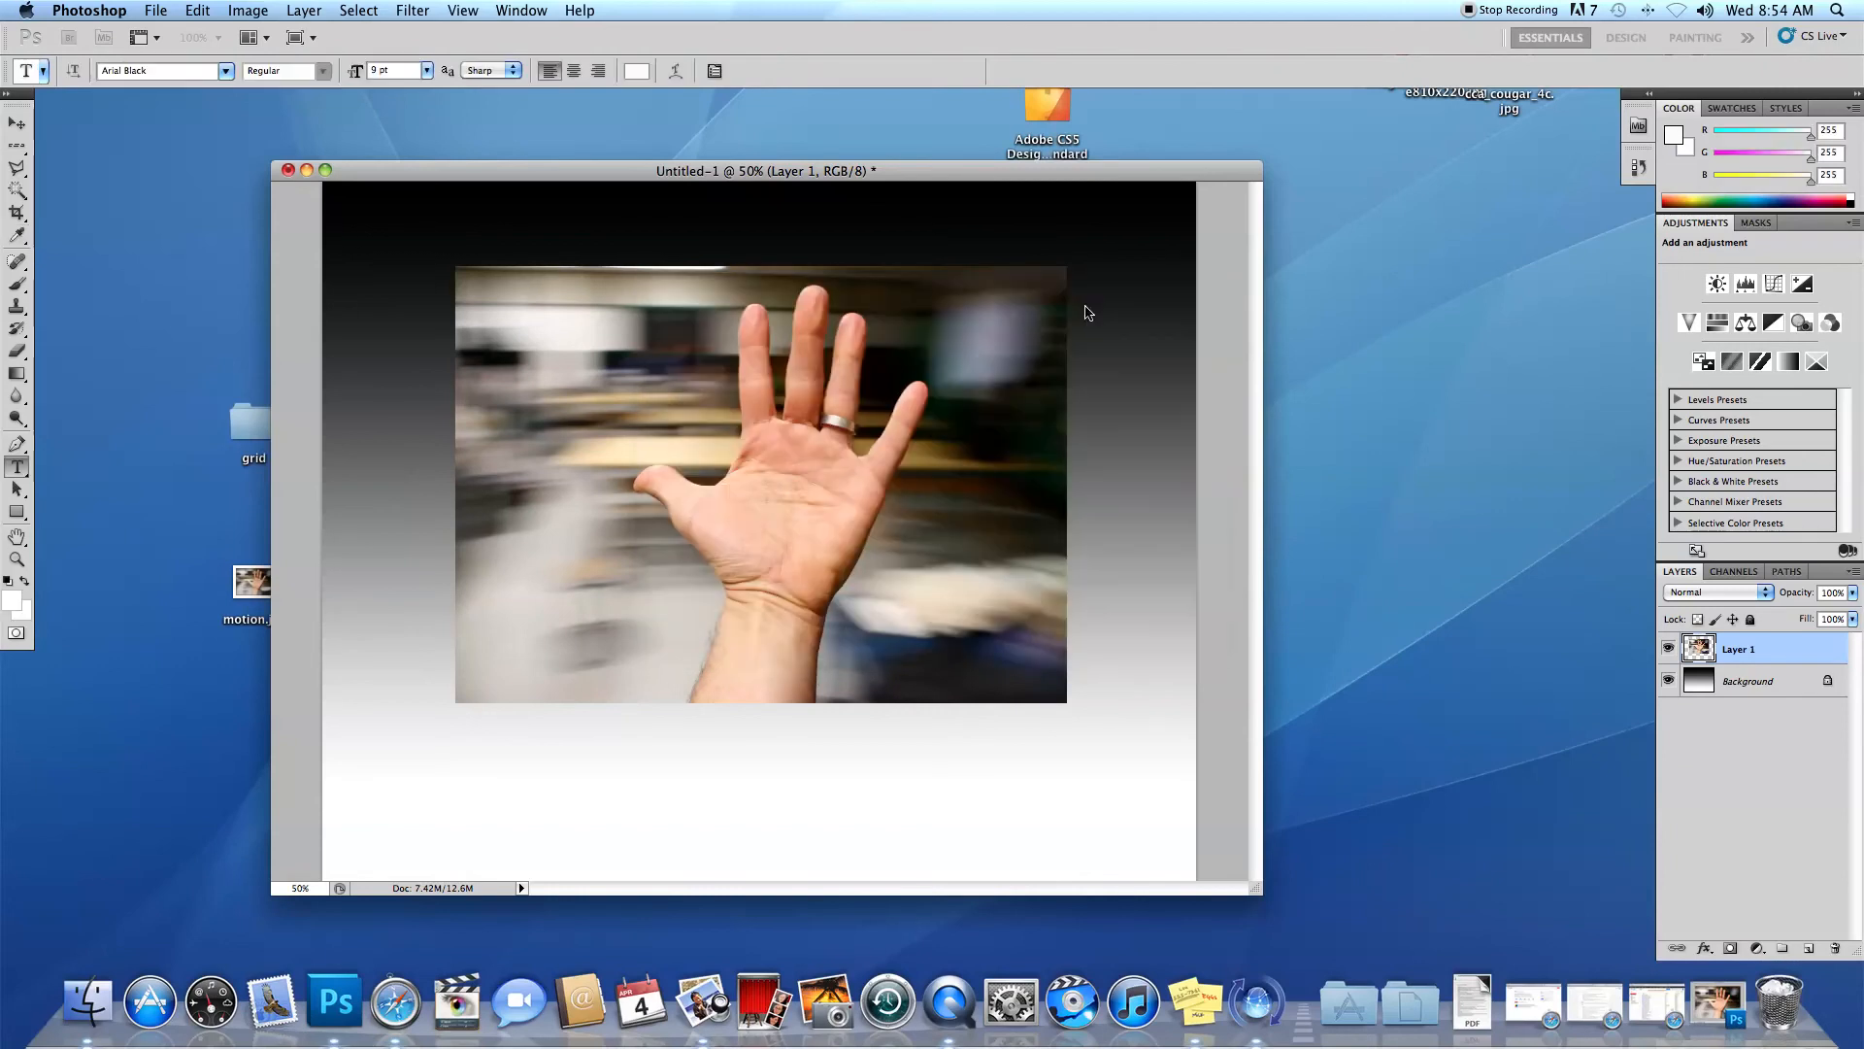
left_click(582, 230)
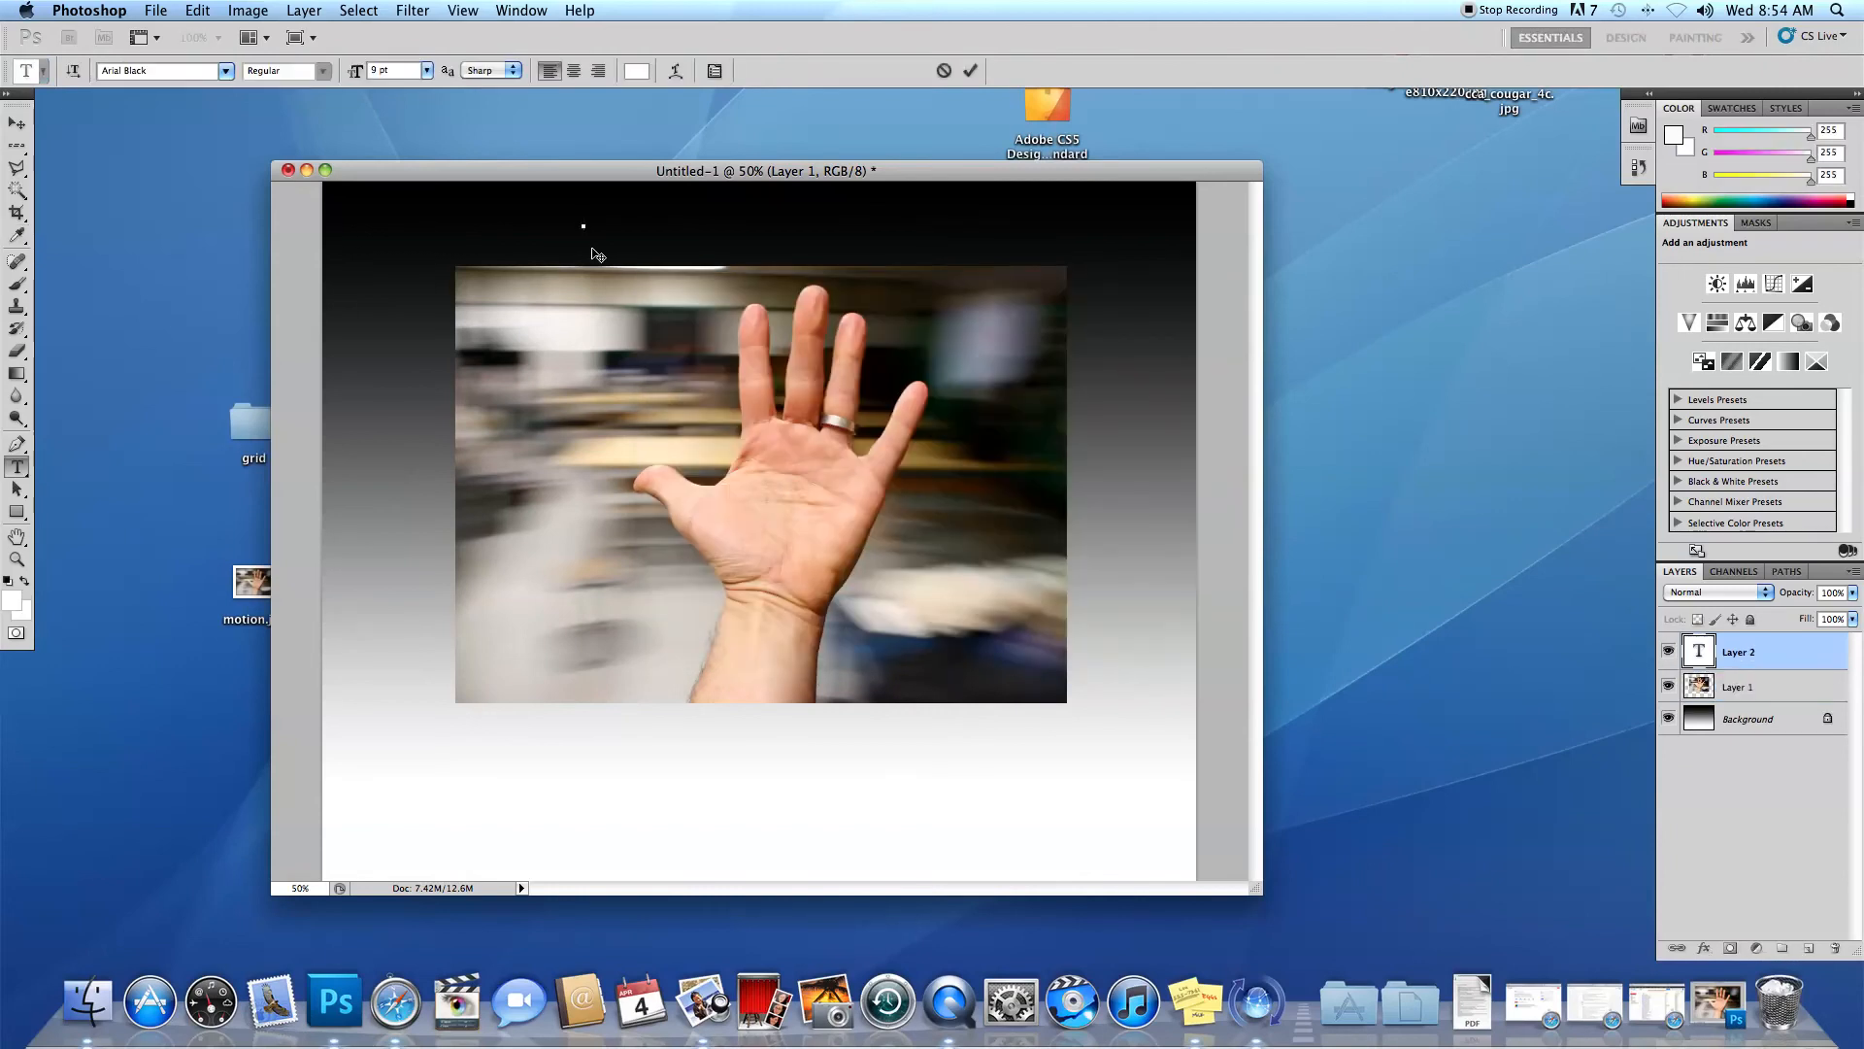
left_click(970, 71)
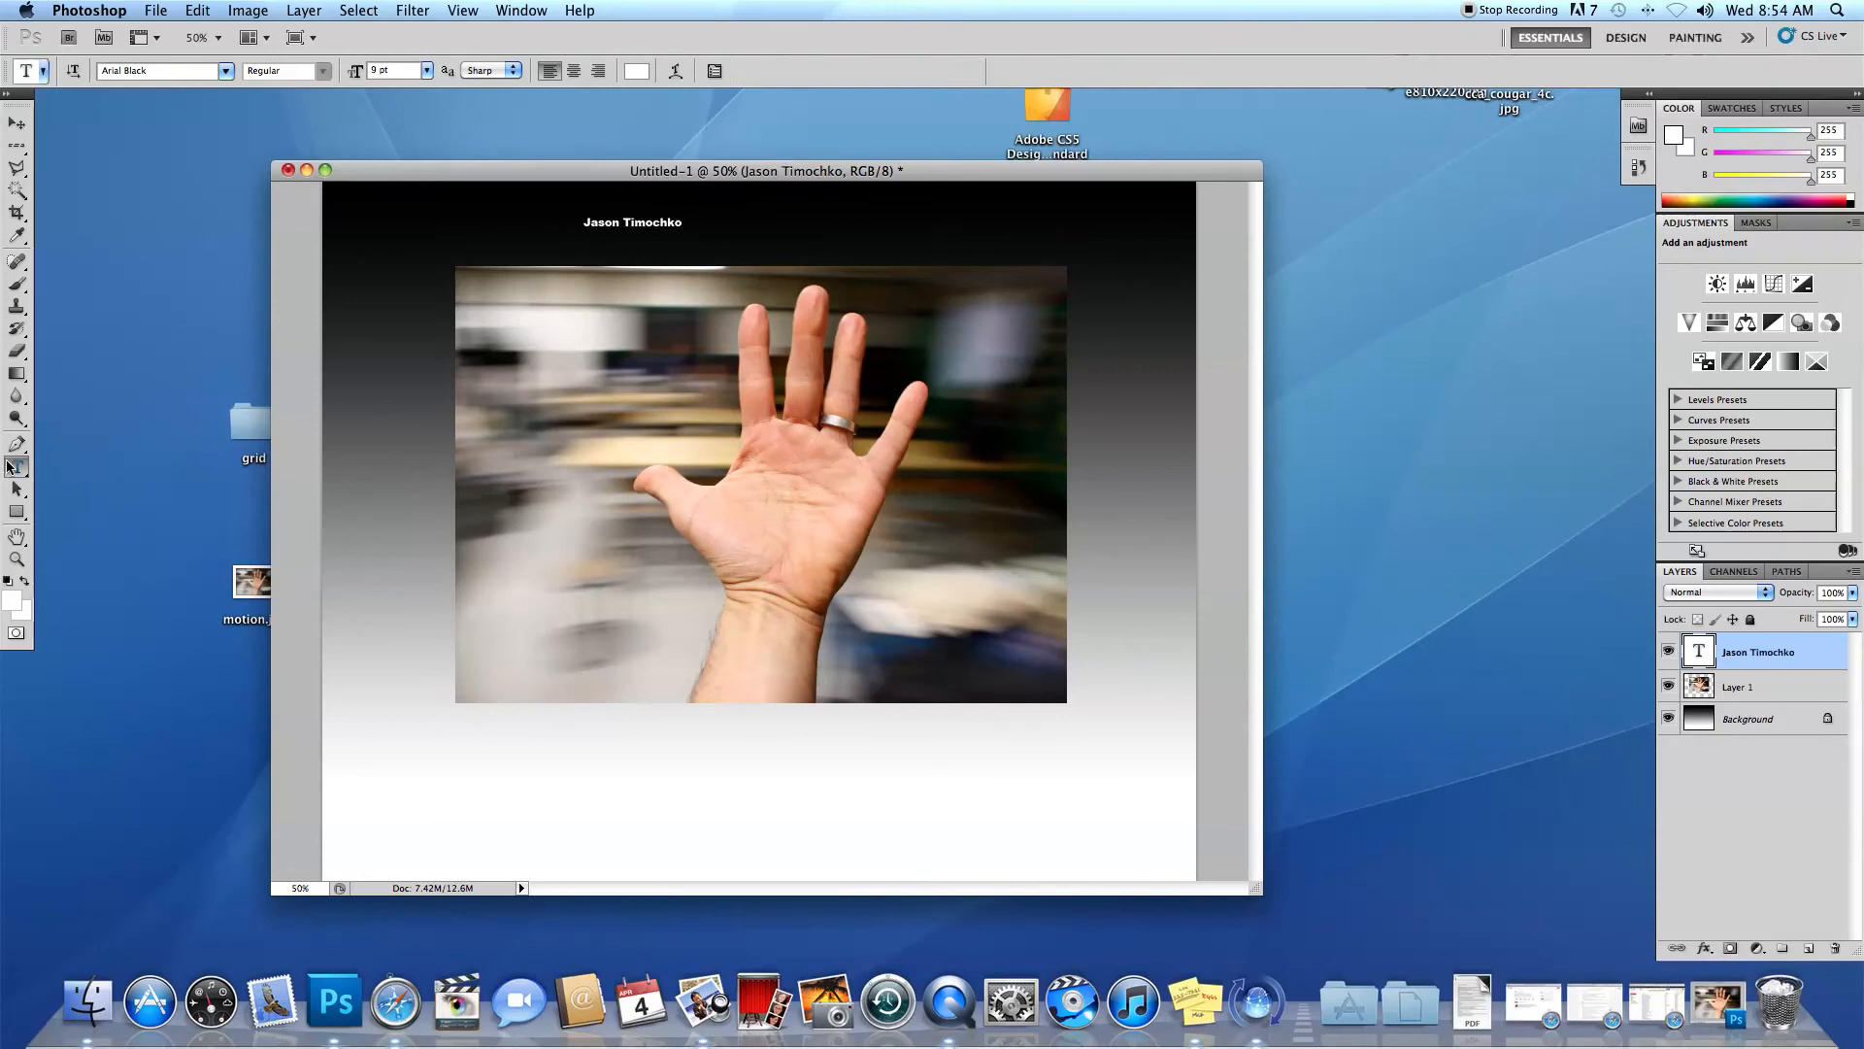
Add a separate text layer reading "Panning" beside the name, above the photo.
left_click(769, 233)
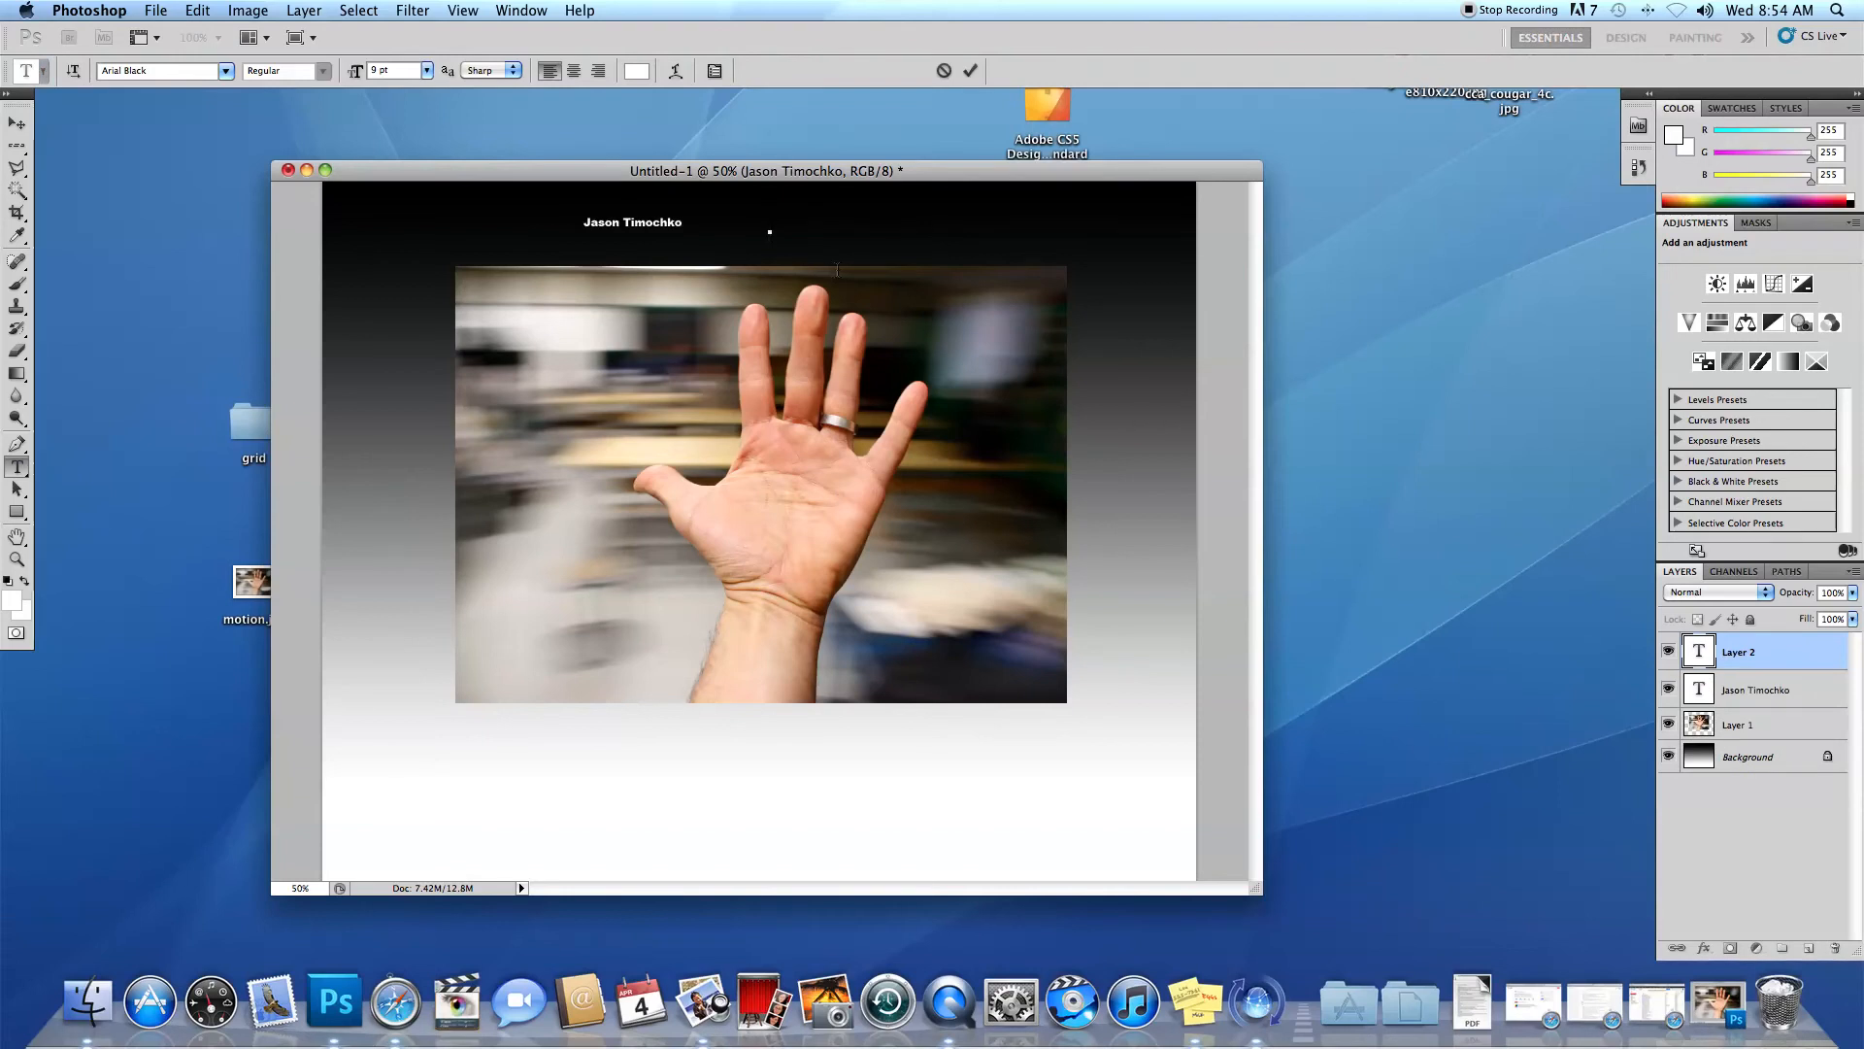
type("Panning")
left_click(968, 71)
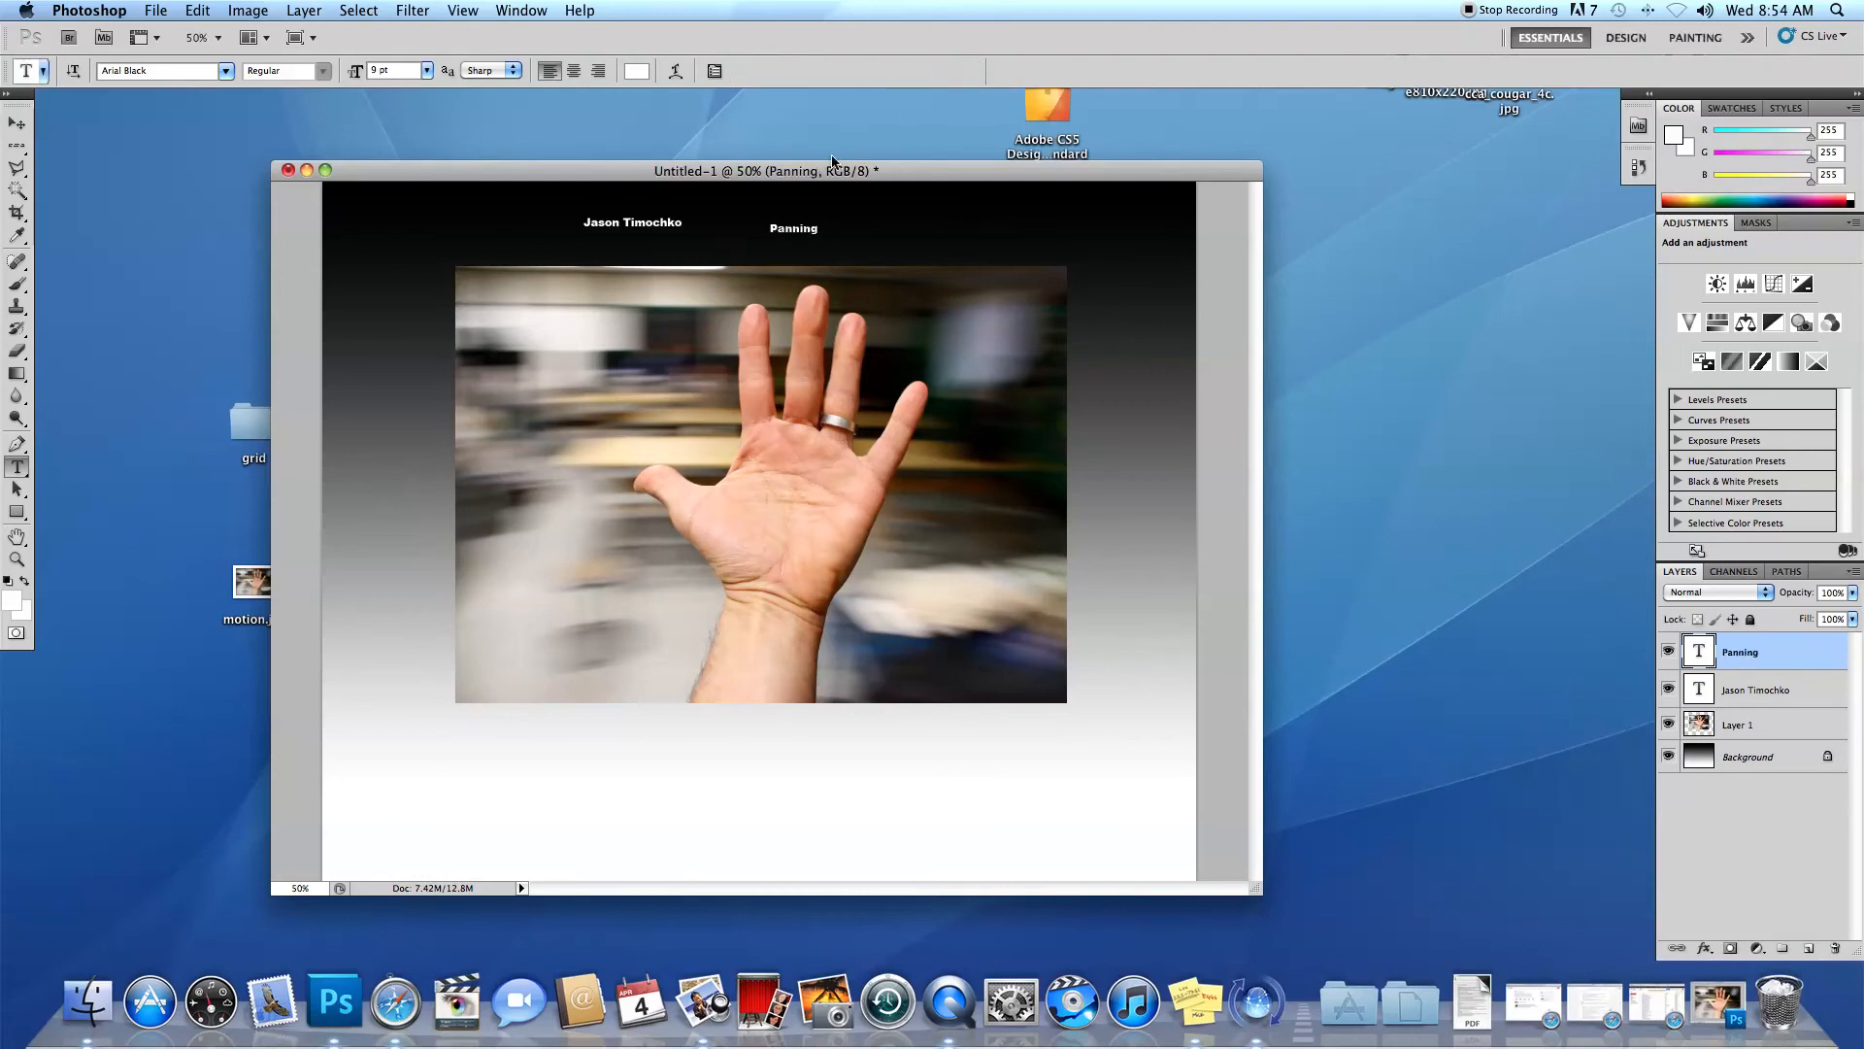
Centre "Panning" just above the photo and place the name centred over it.
left_click(17, 124)
left_click_drag(810, 234, 776, 253)
left_click(1760, 691)
left_click_drag(628, 225, 746, 220)
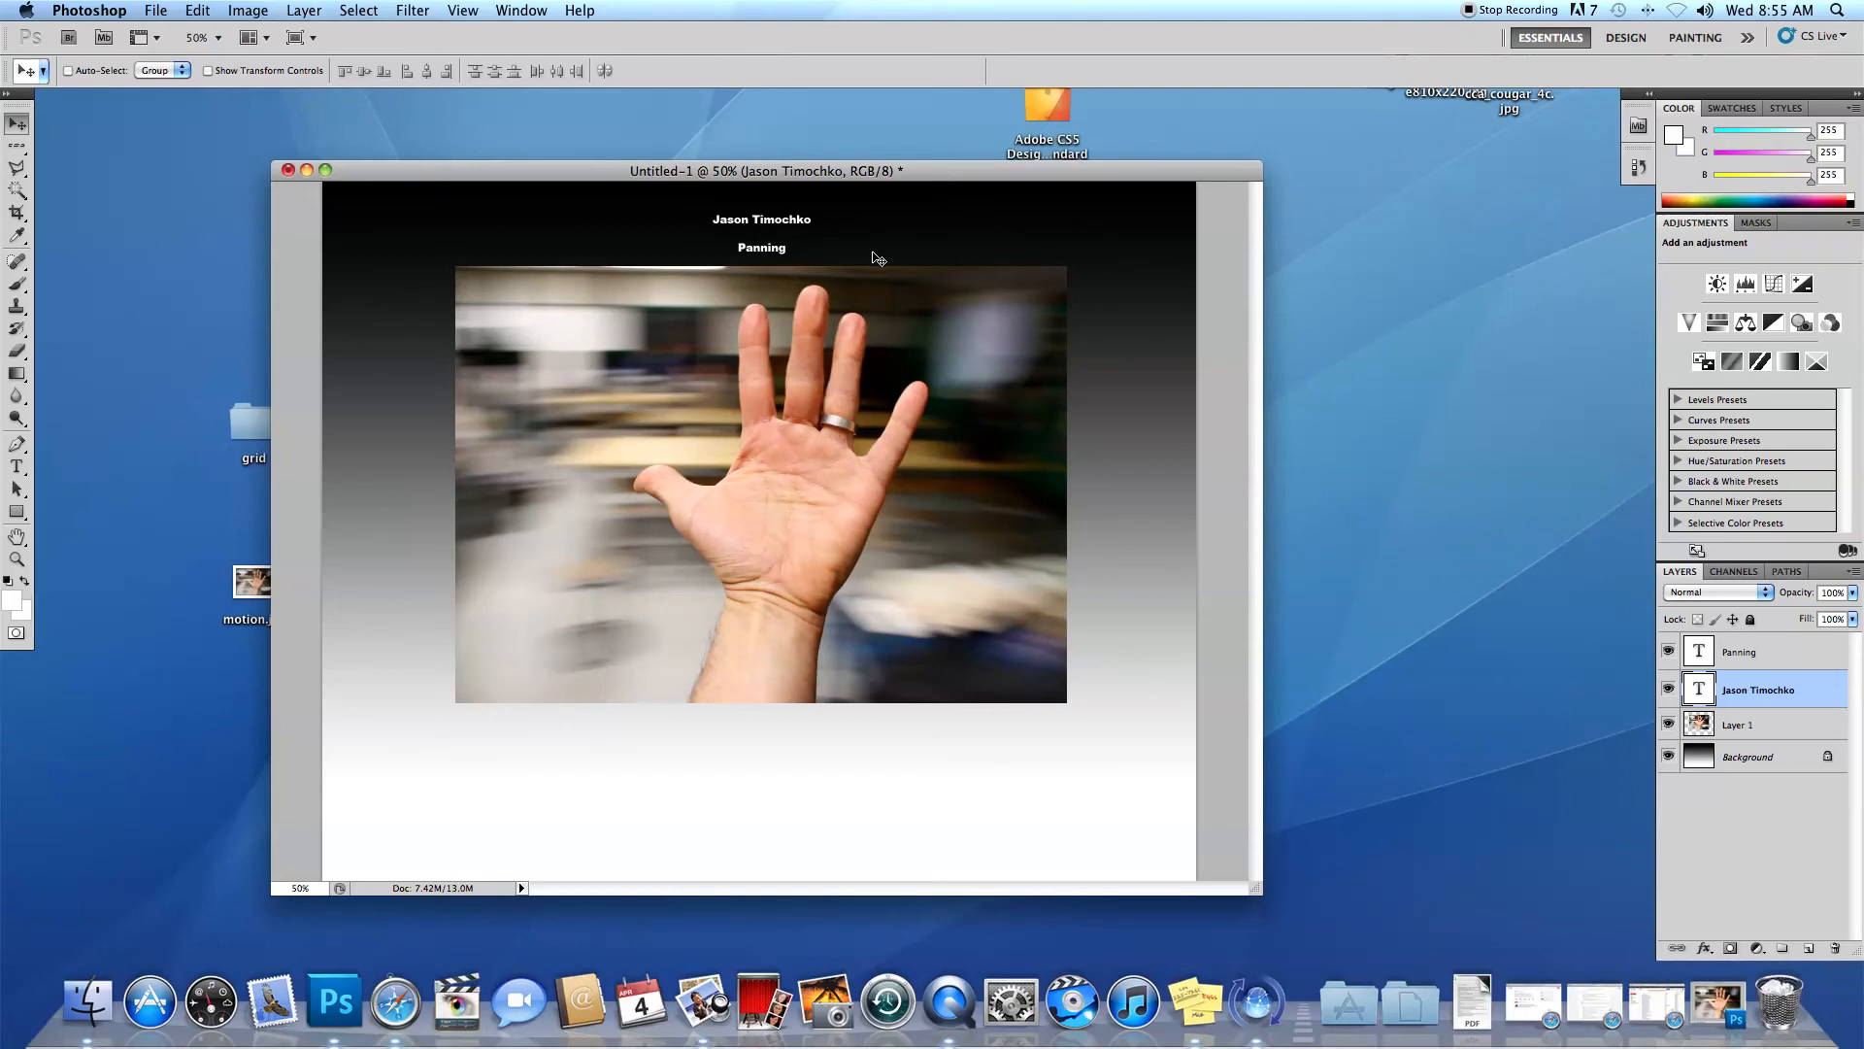
Scale the name text to about 245%, recentre it above the photo and nudge it up from "Panning".
key("super+t")
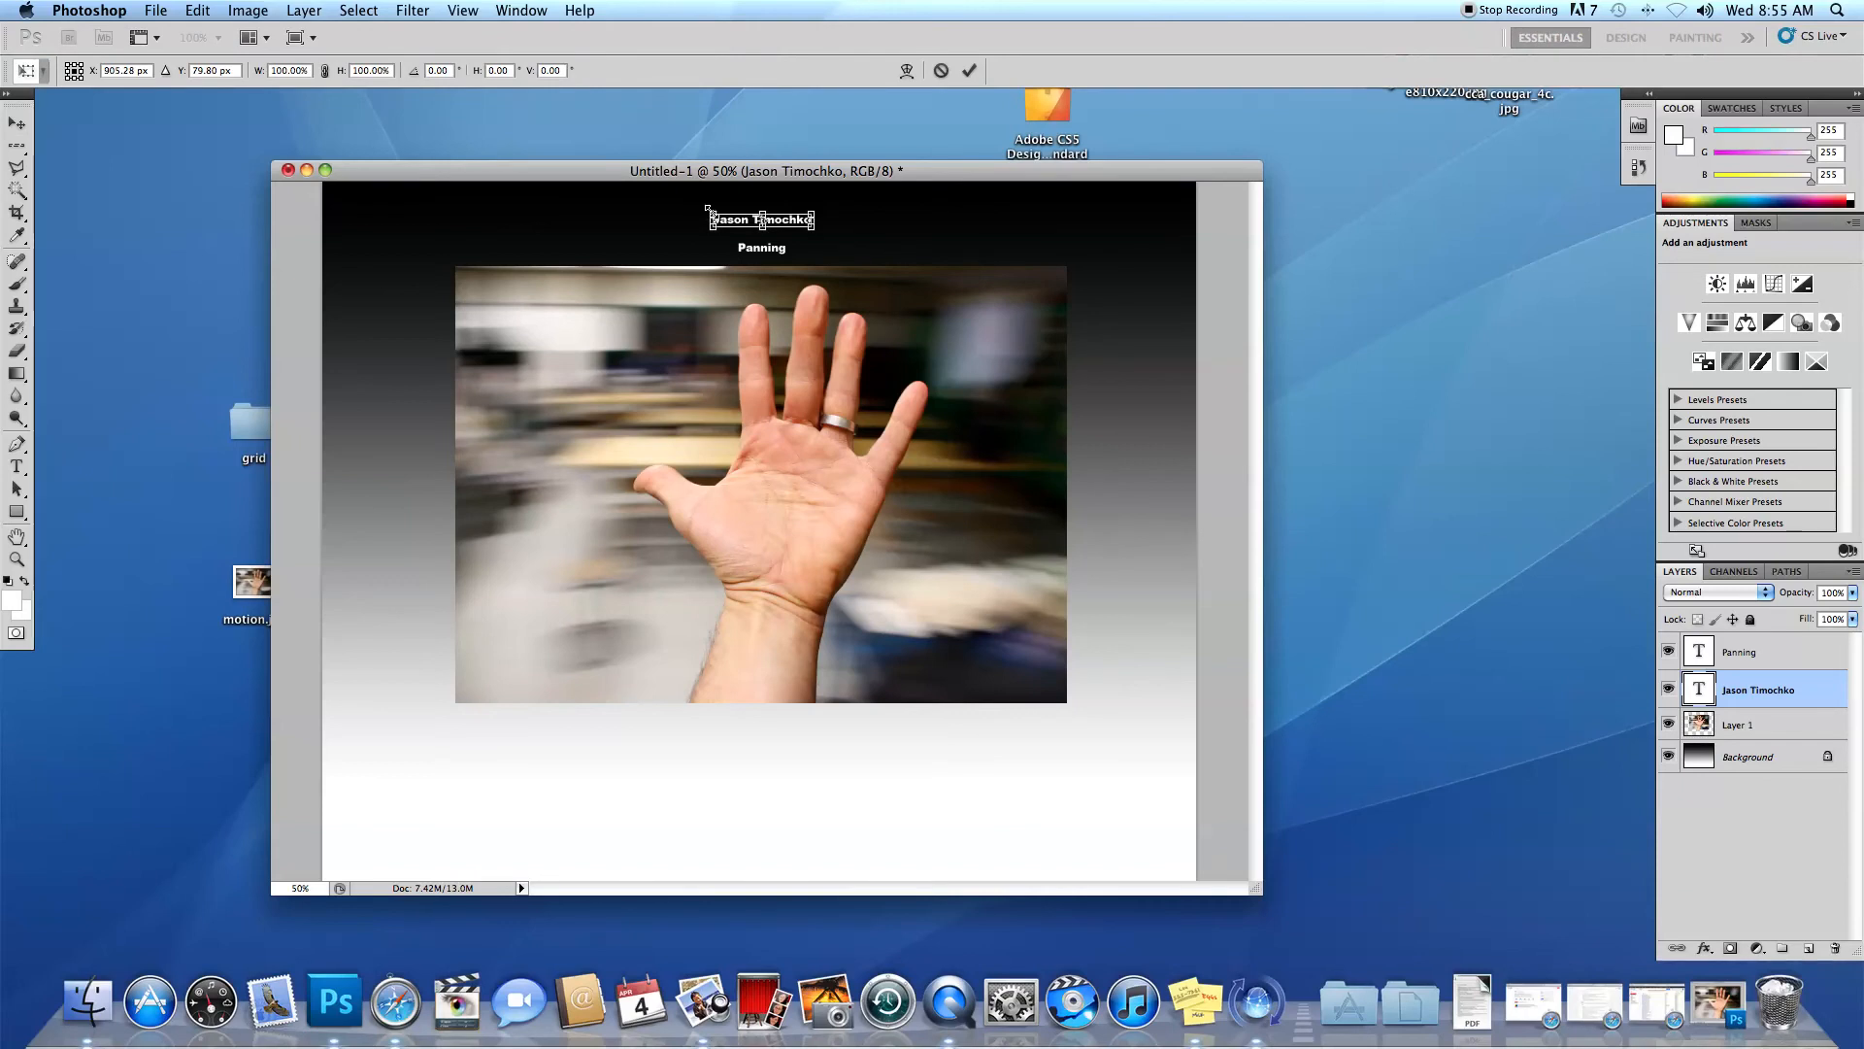
left_click_drag(707, 207, 570, 195)
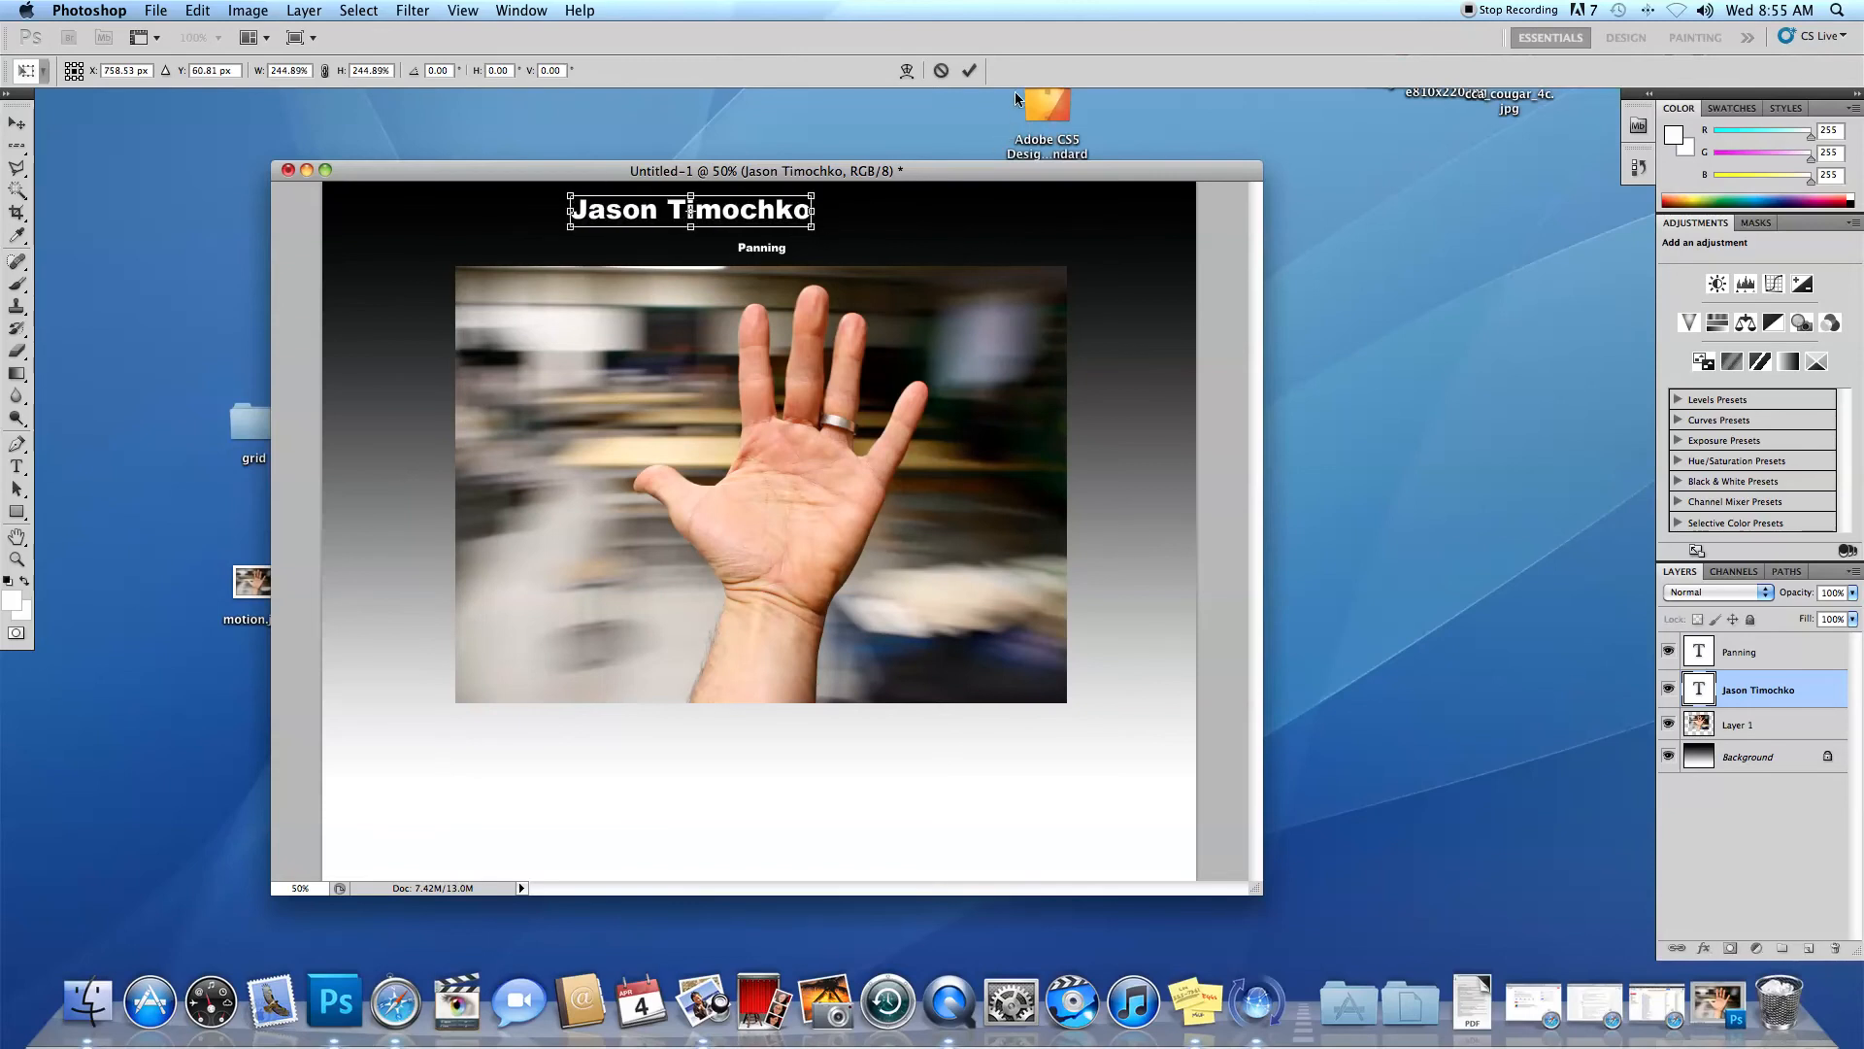
left_click(964, 70)
left_click_drag(753, 216, 819, 225)
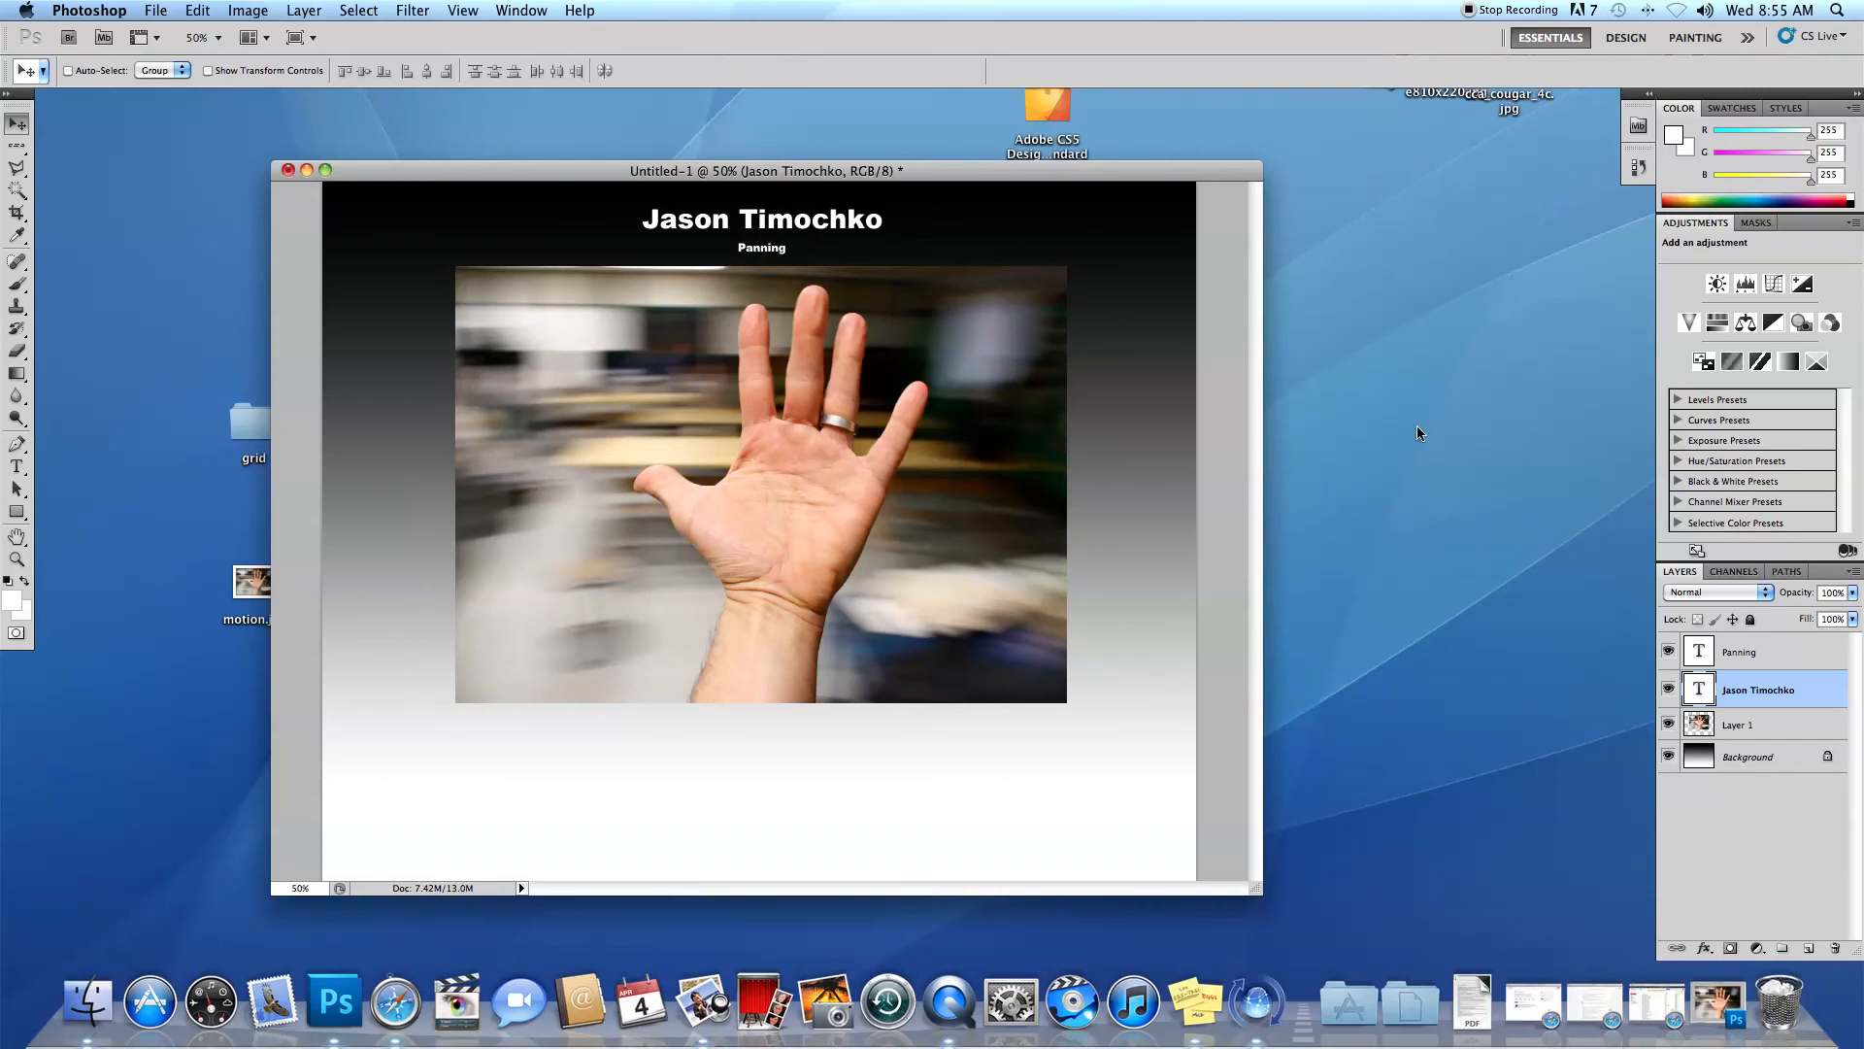
key("Up")
key("Up")
key("Up")
key("Up")
key("Up")
key("Up")
key("Up")
key("Up")
key("Up")
key("Up")
key("Up")
key("Up")
key("Up")
key("Up")
key("Up")
key("Up")
key("Up")
key("Up")
key("Up")
key("Up")
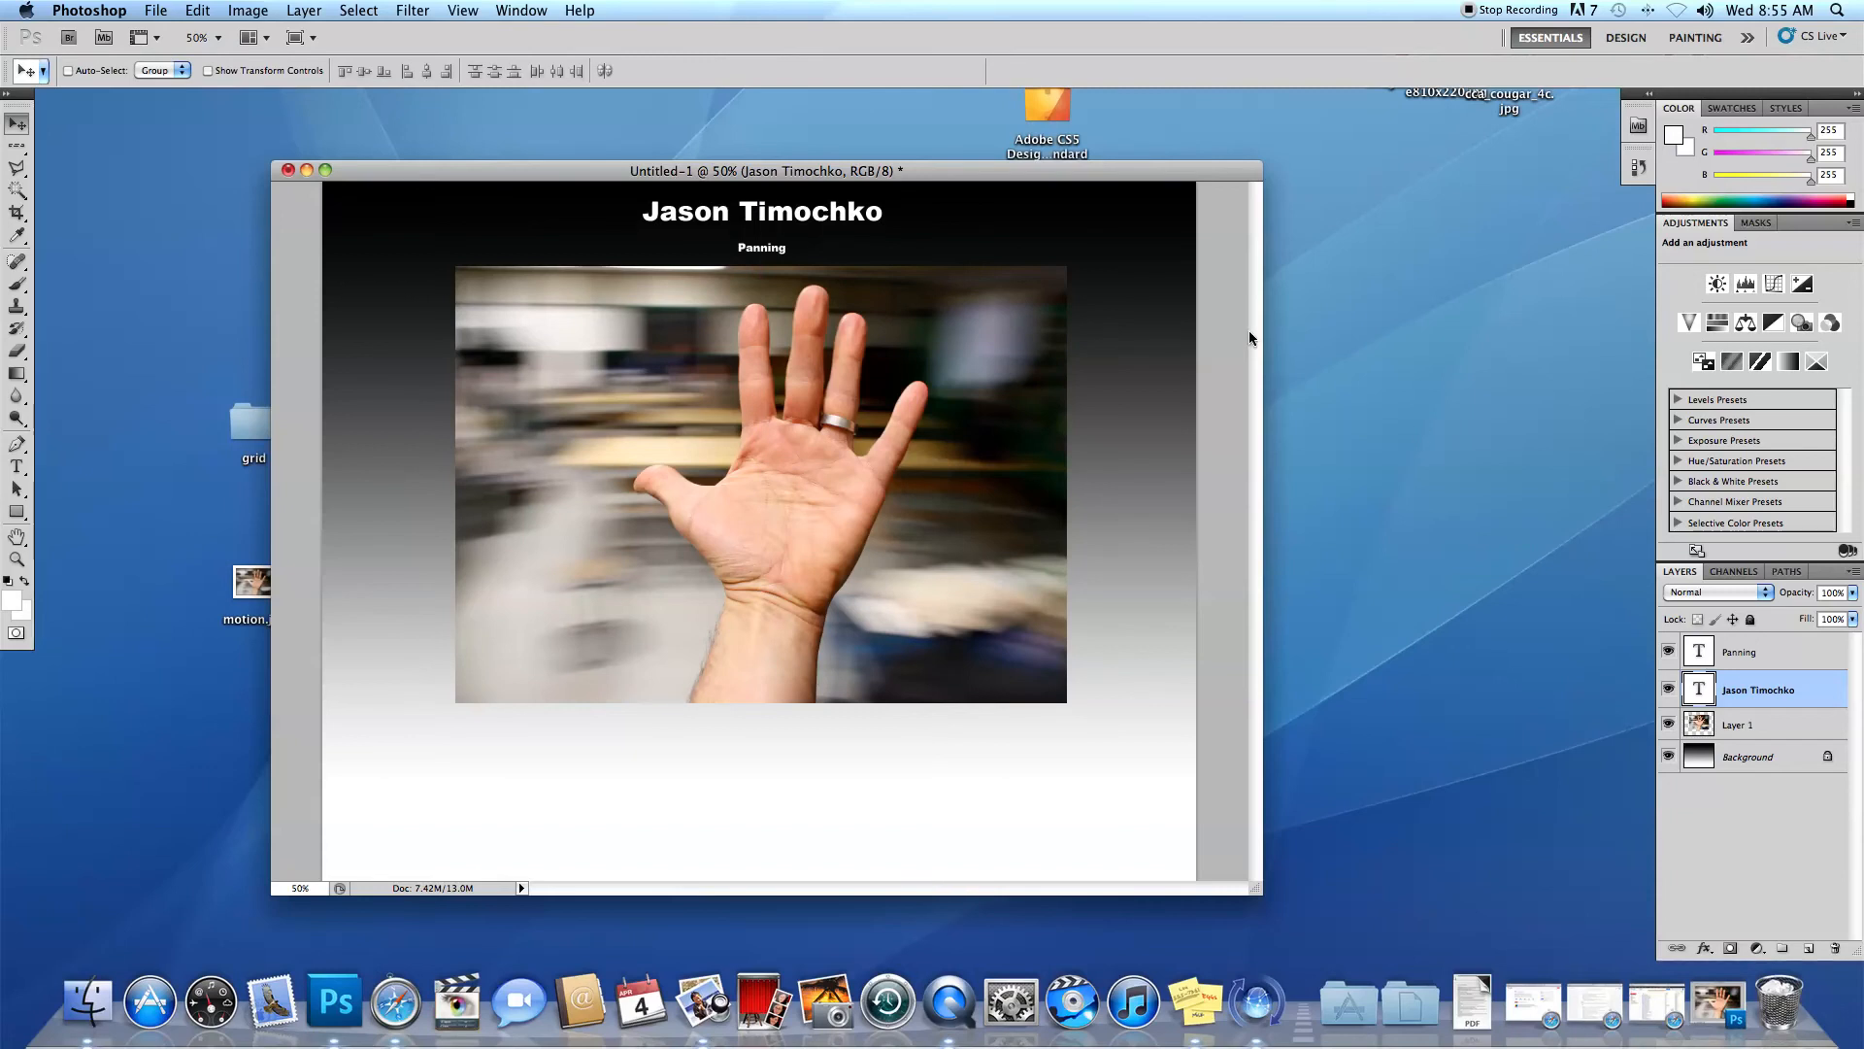
Scale the "Panning" text to about 218% and centre it between the name and the photo.
left_click(1736, 651)
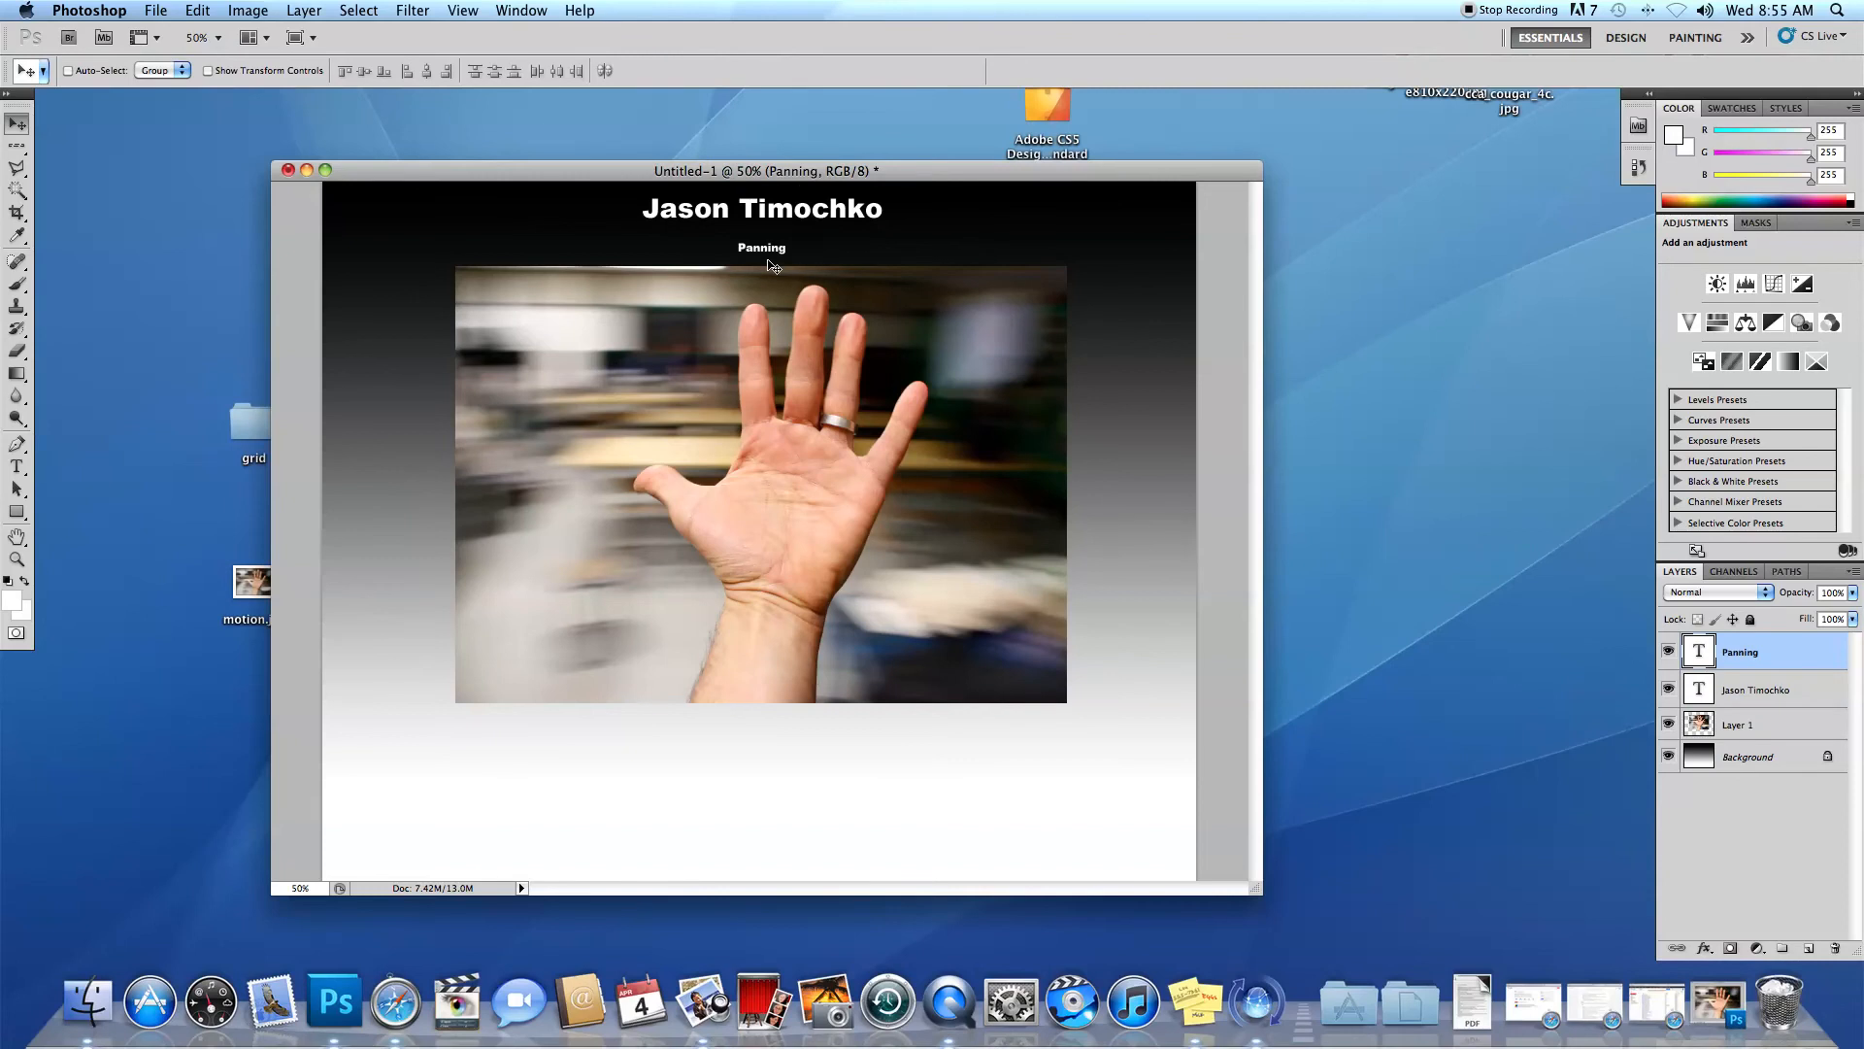
key("super+t")
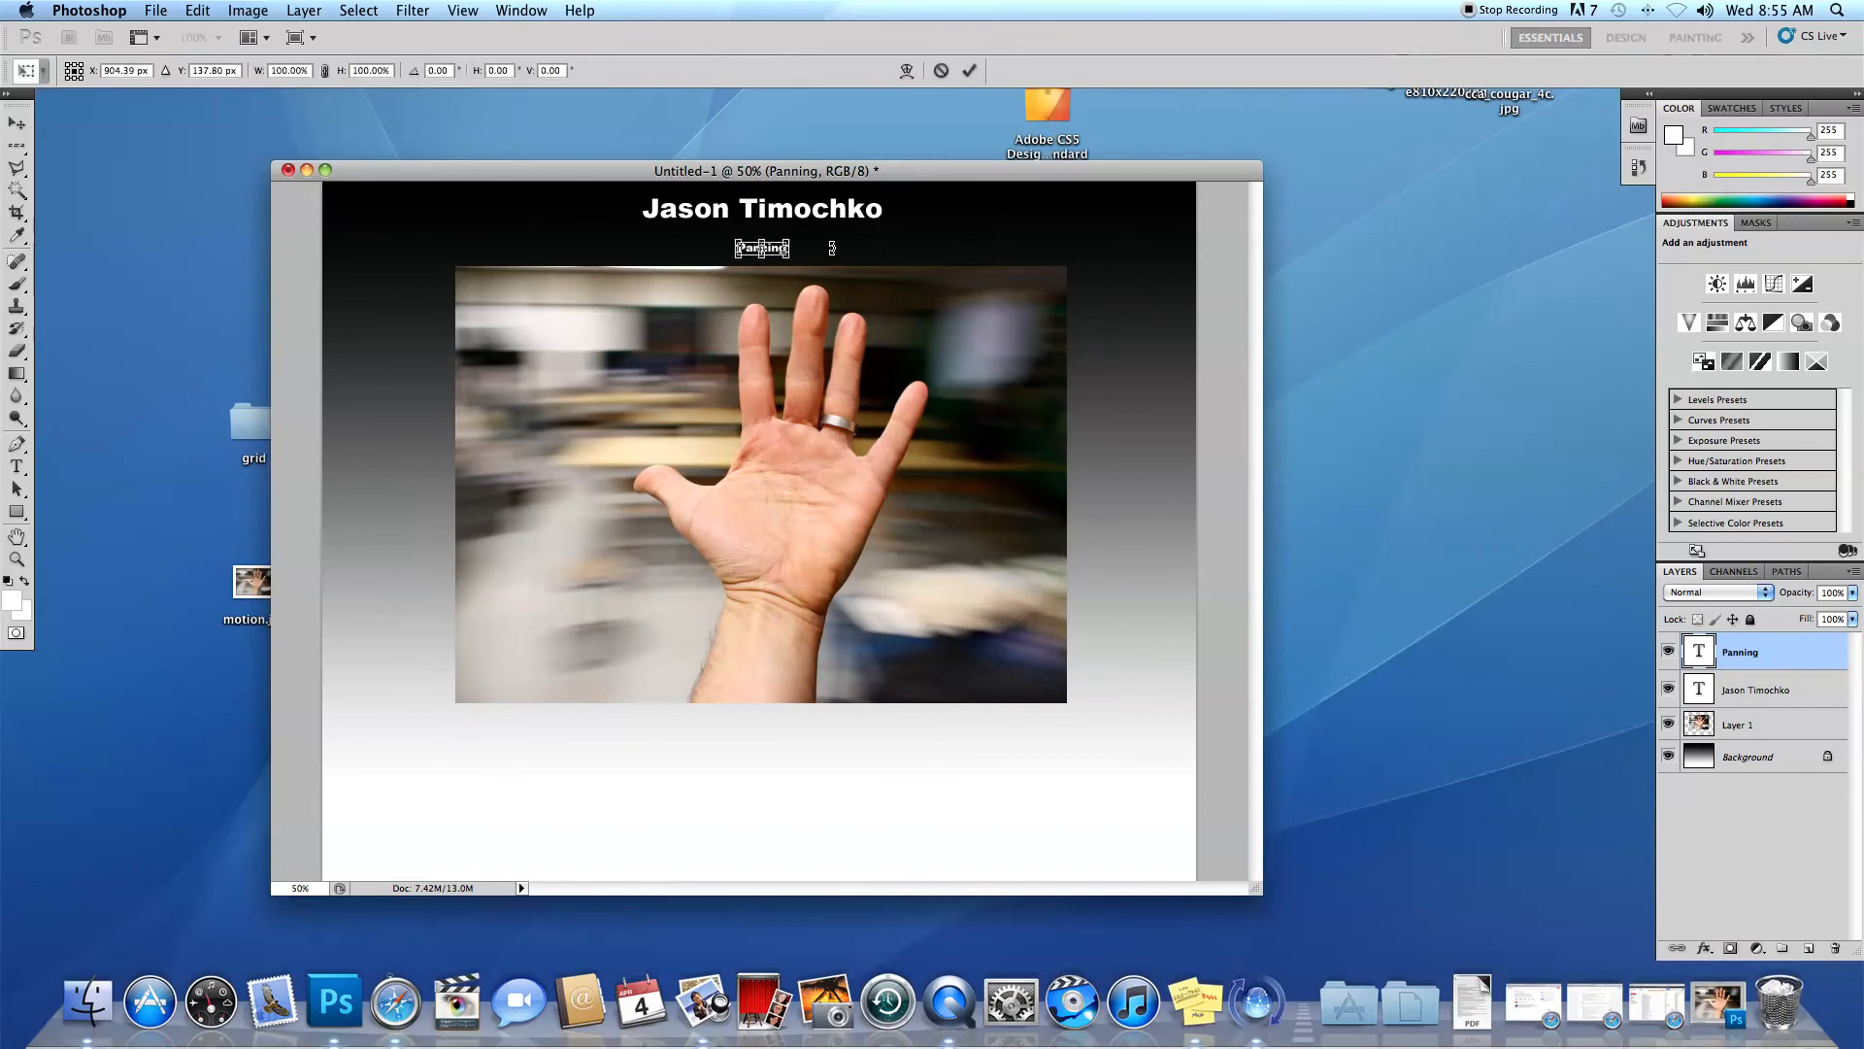
left_click_drag(793, 236, 841, 223)
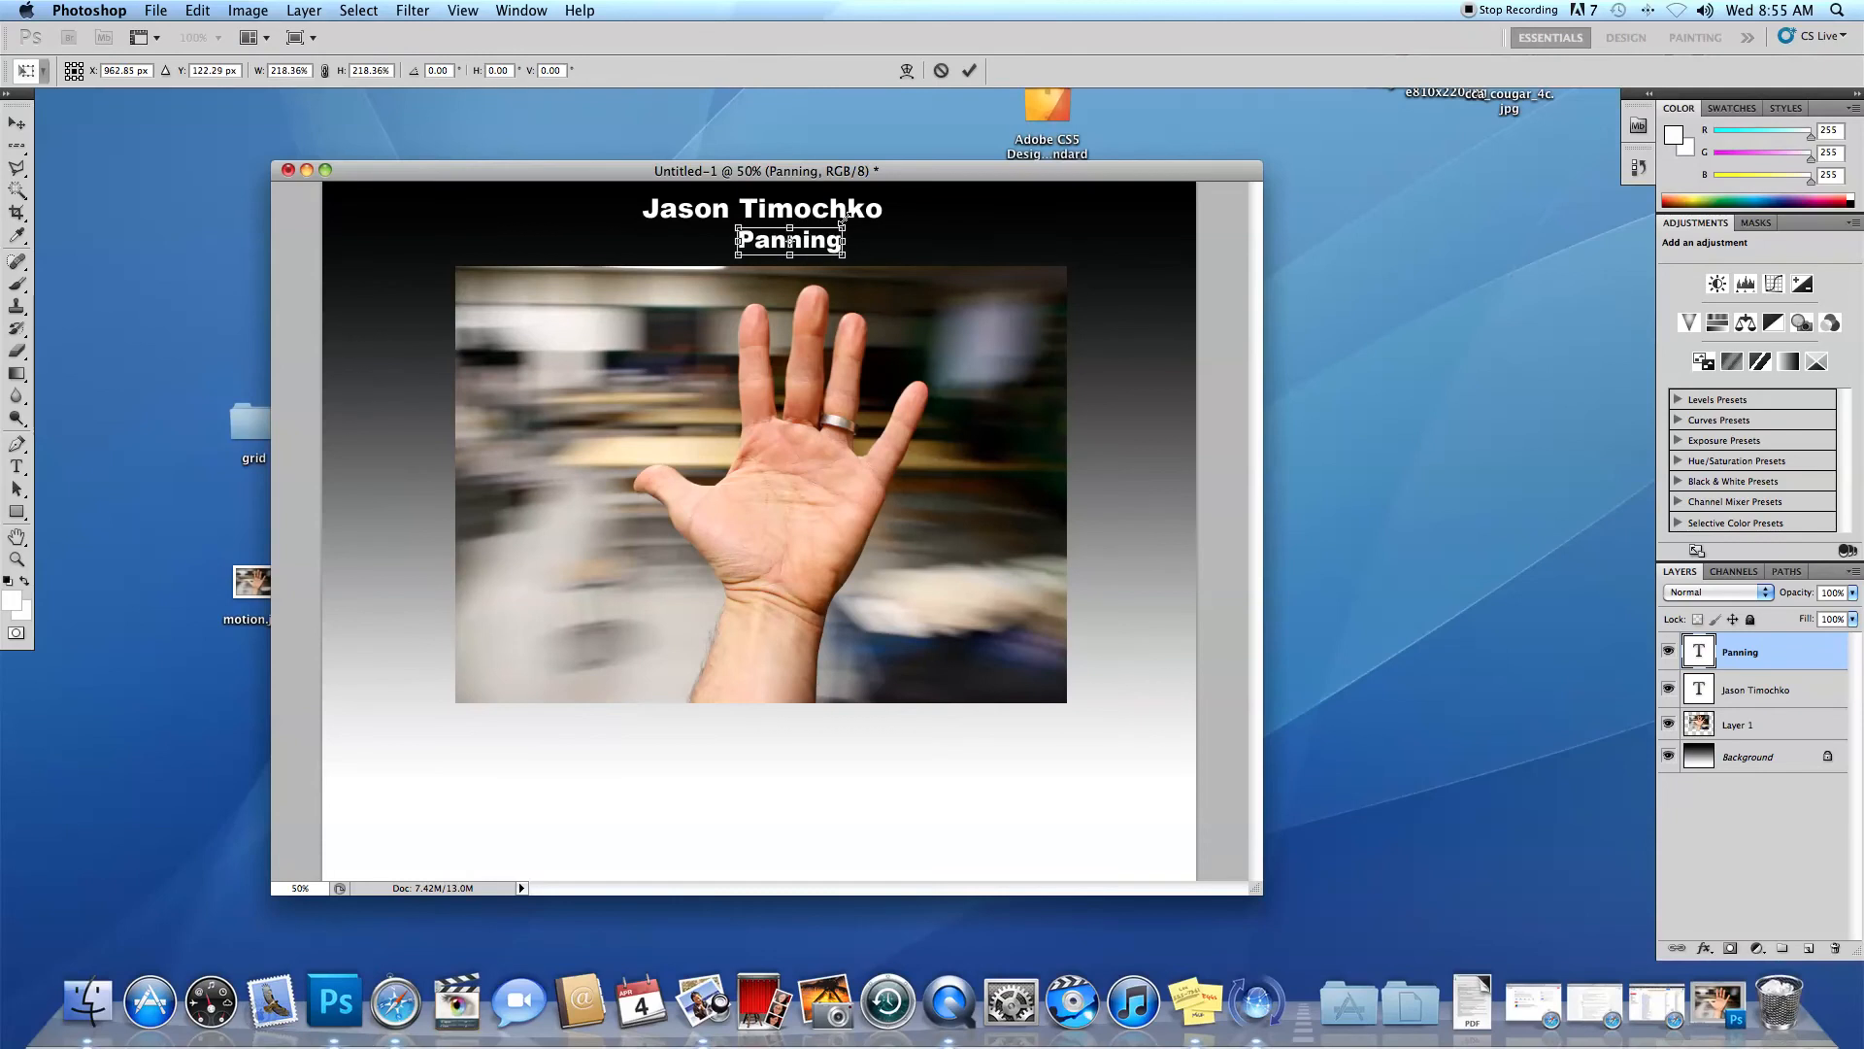
left_click(970, 71)
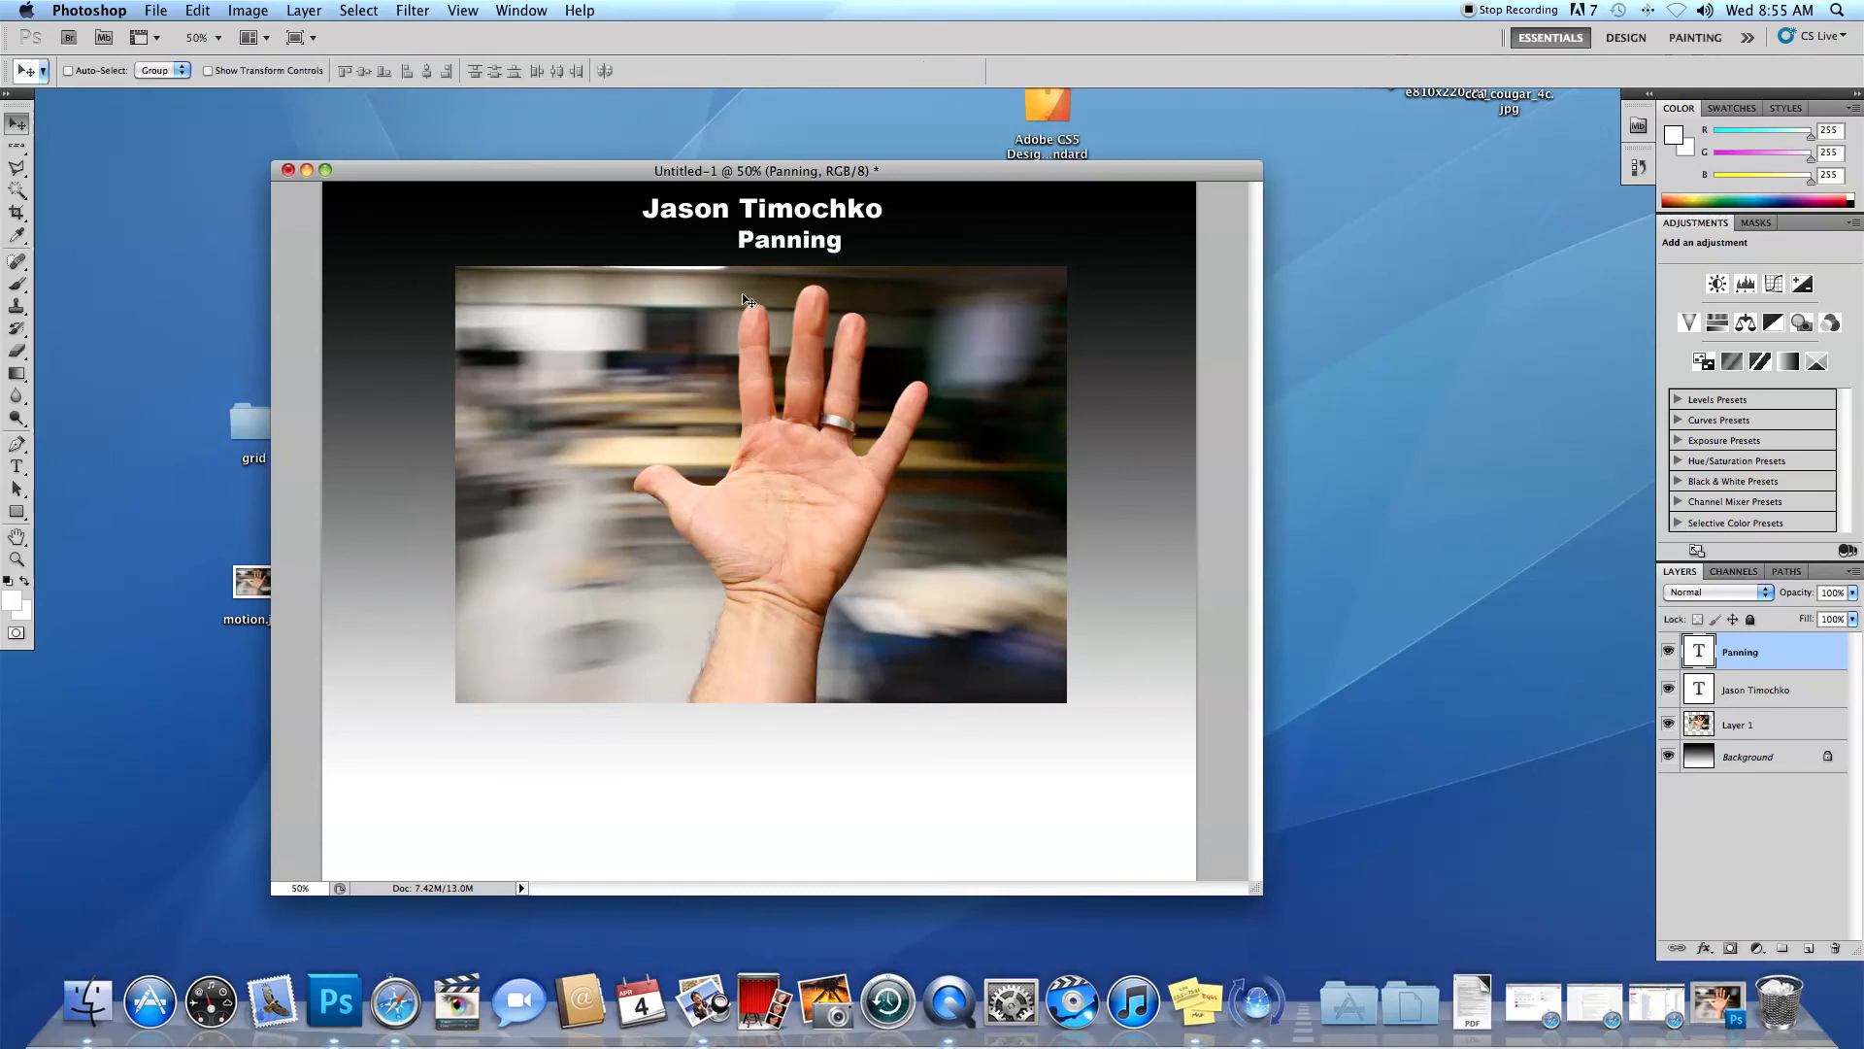
left_click_drag(822, 243, 798, 247)
key("Up")
key("Up")
key("Up")
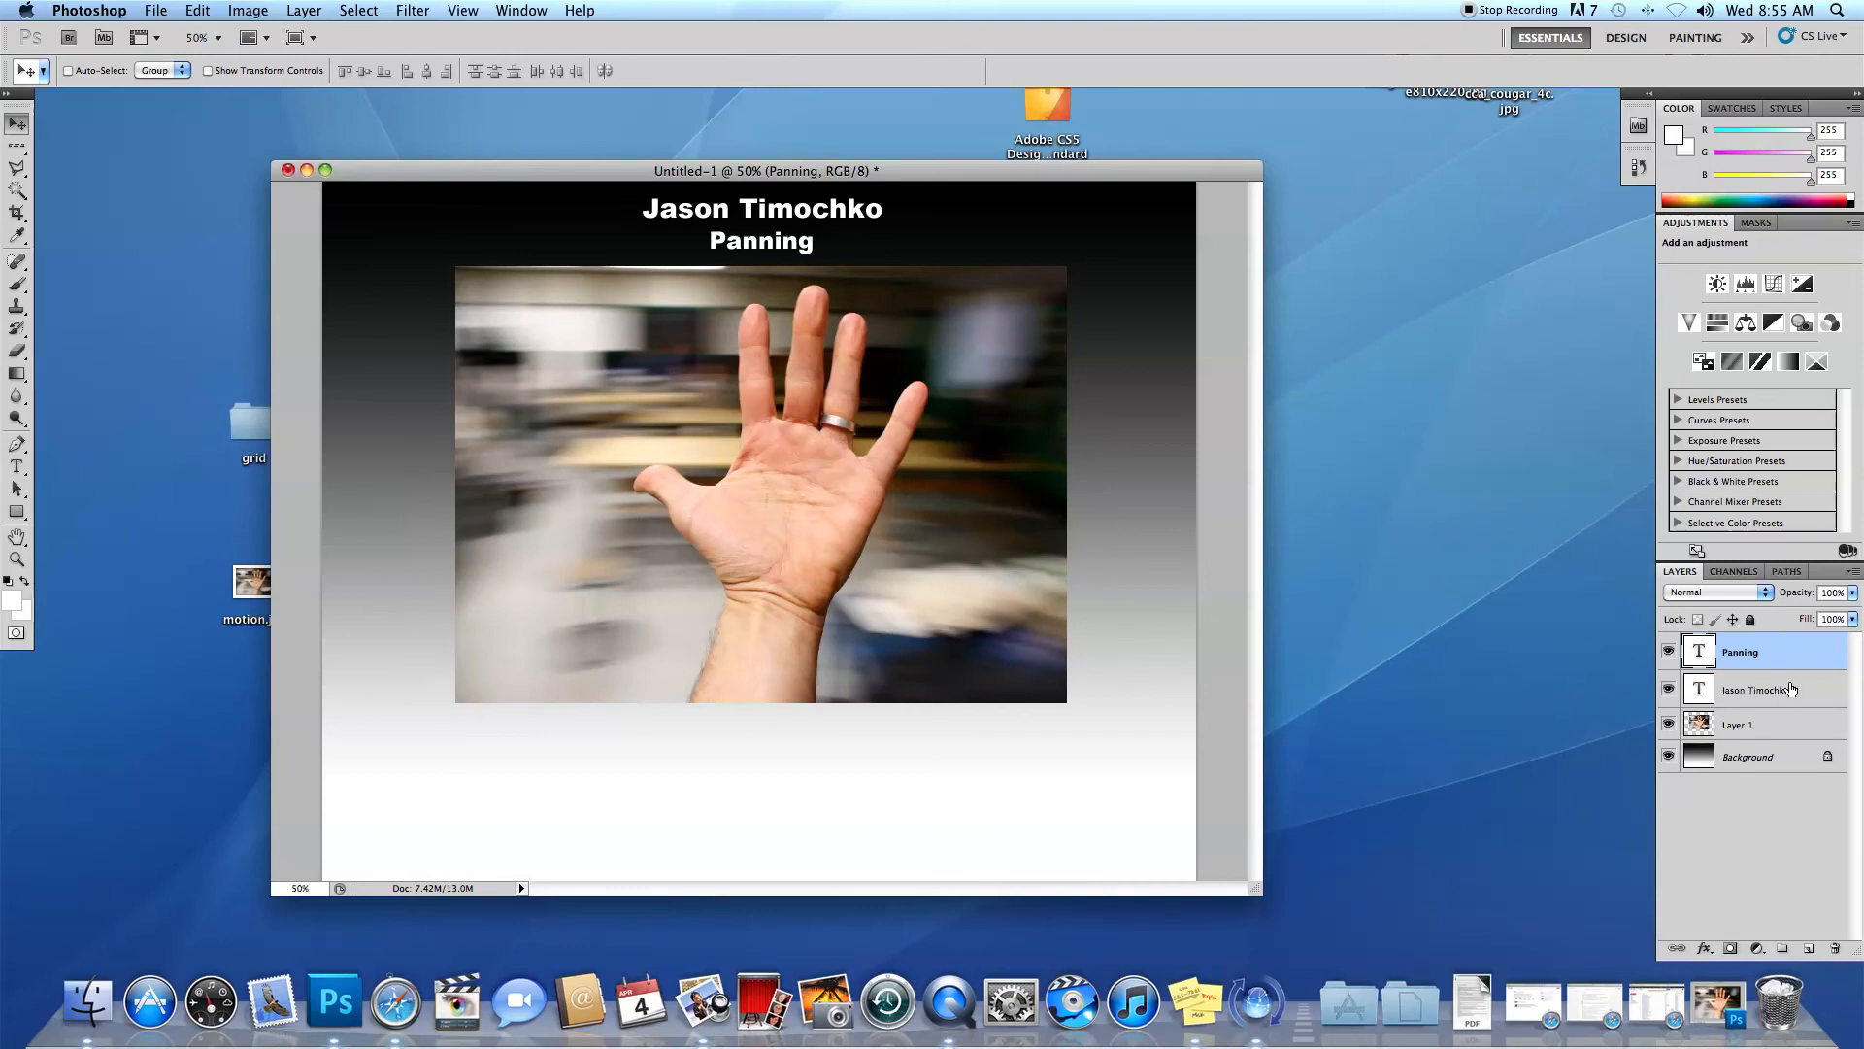
Merge the two text layers and the hand photo layer into one layer, keeping the gradient background separate.
left_click(1775, 725, "shift")
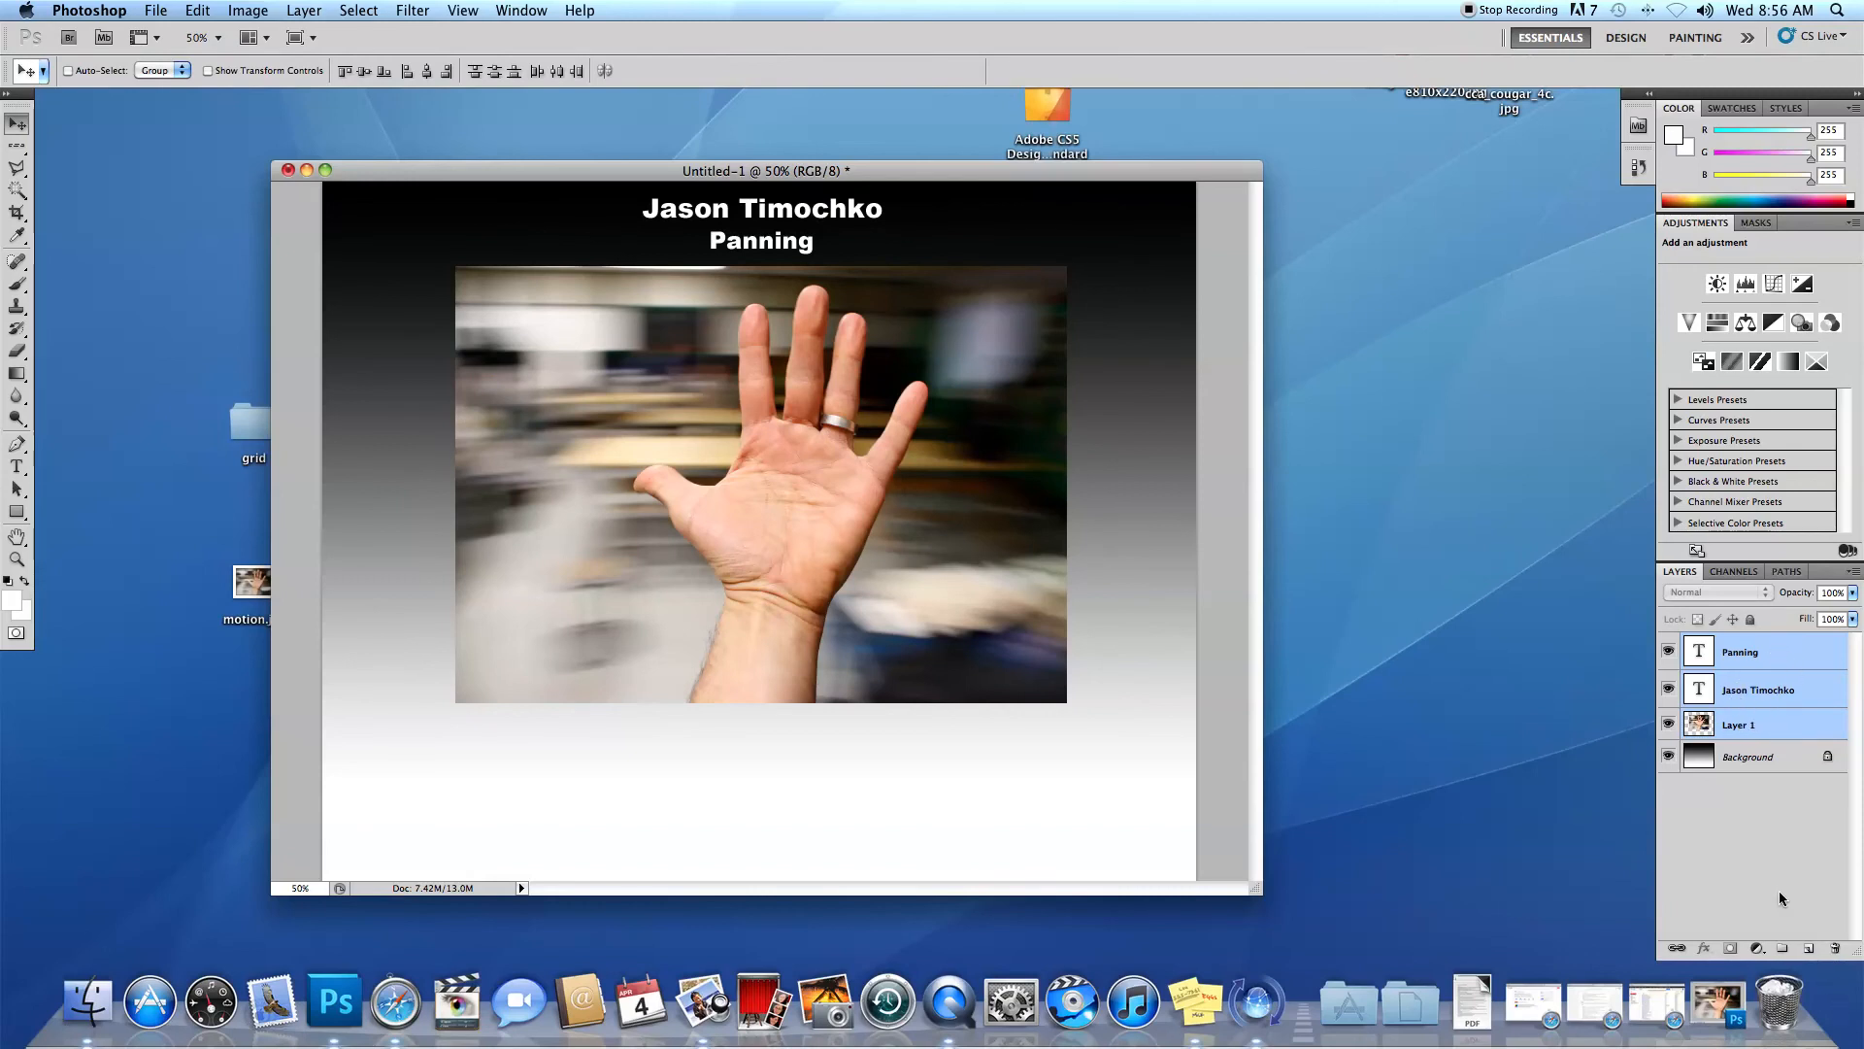
right_click(1777, 687)
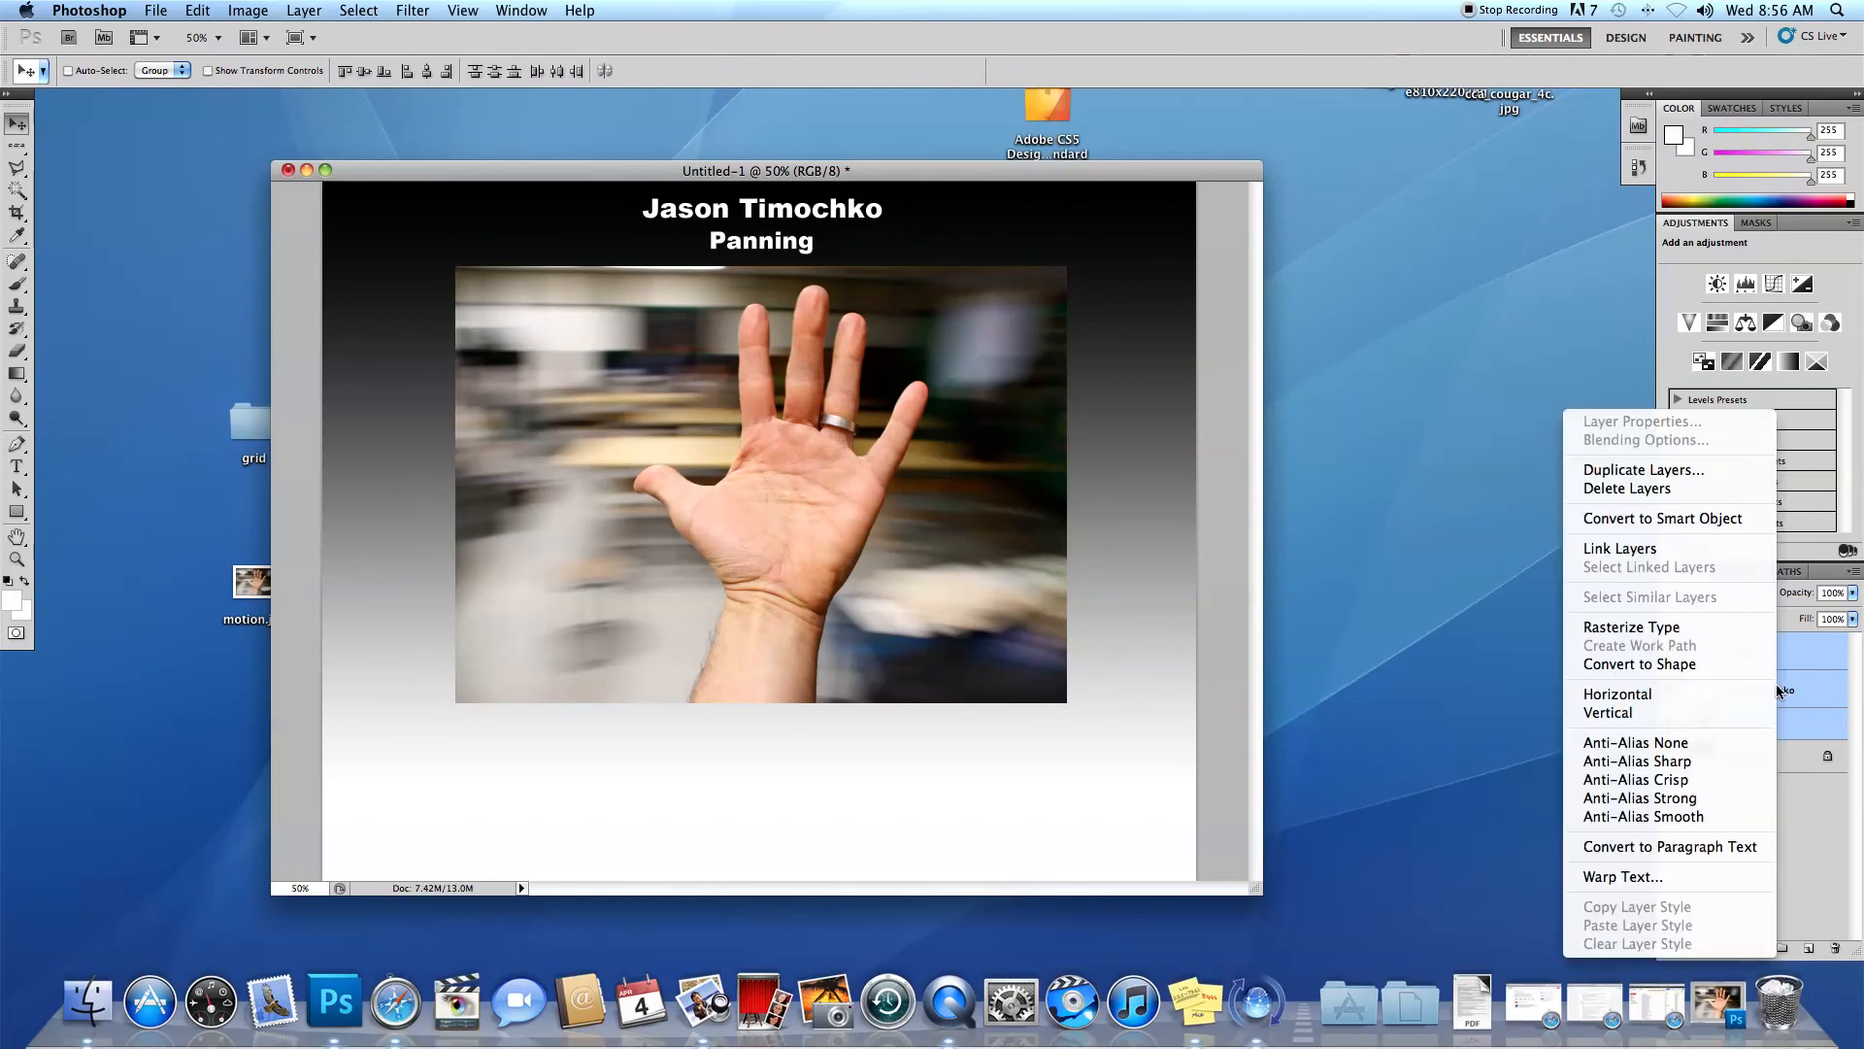
left_click(318, 18)
left_click(312, 13)
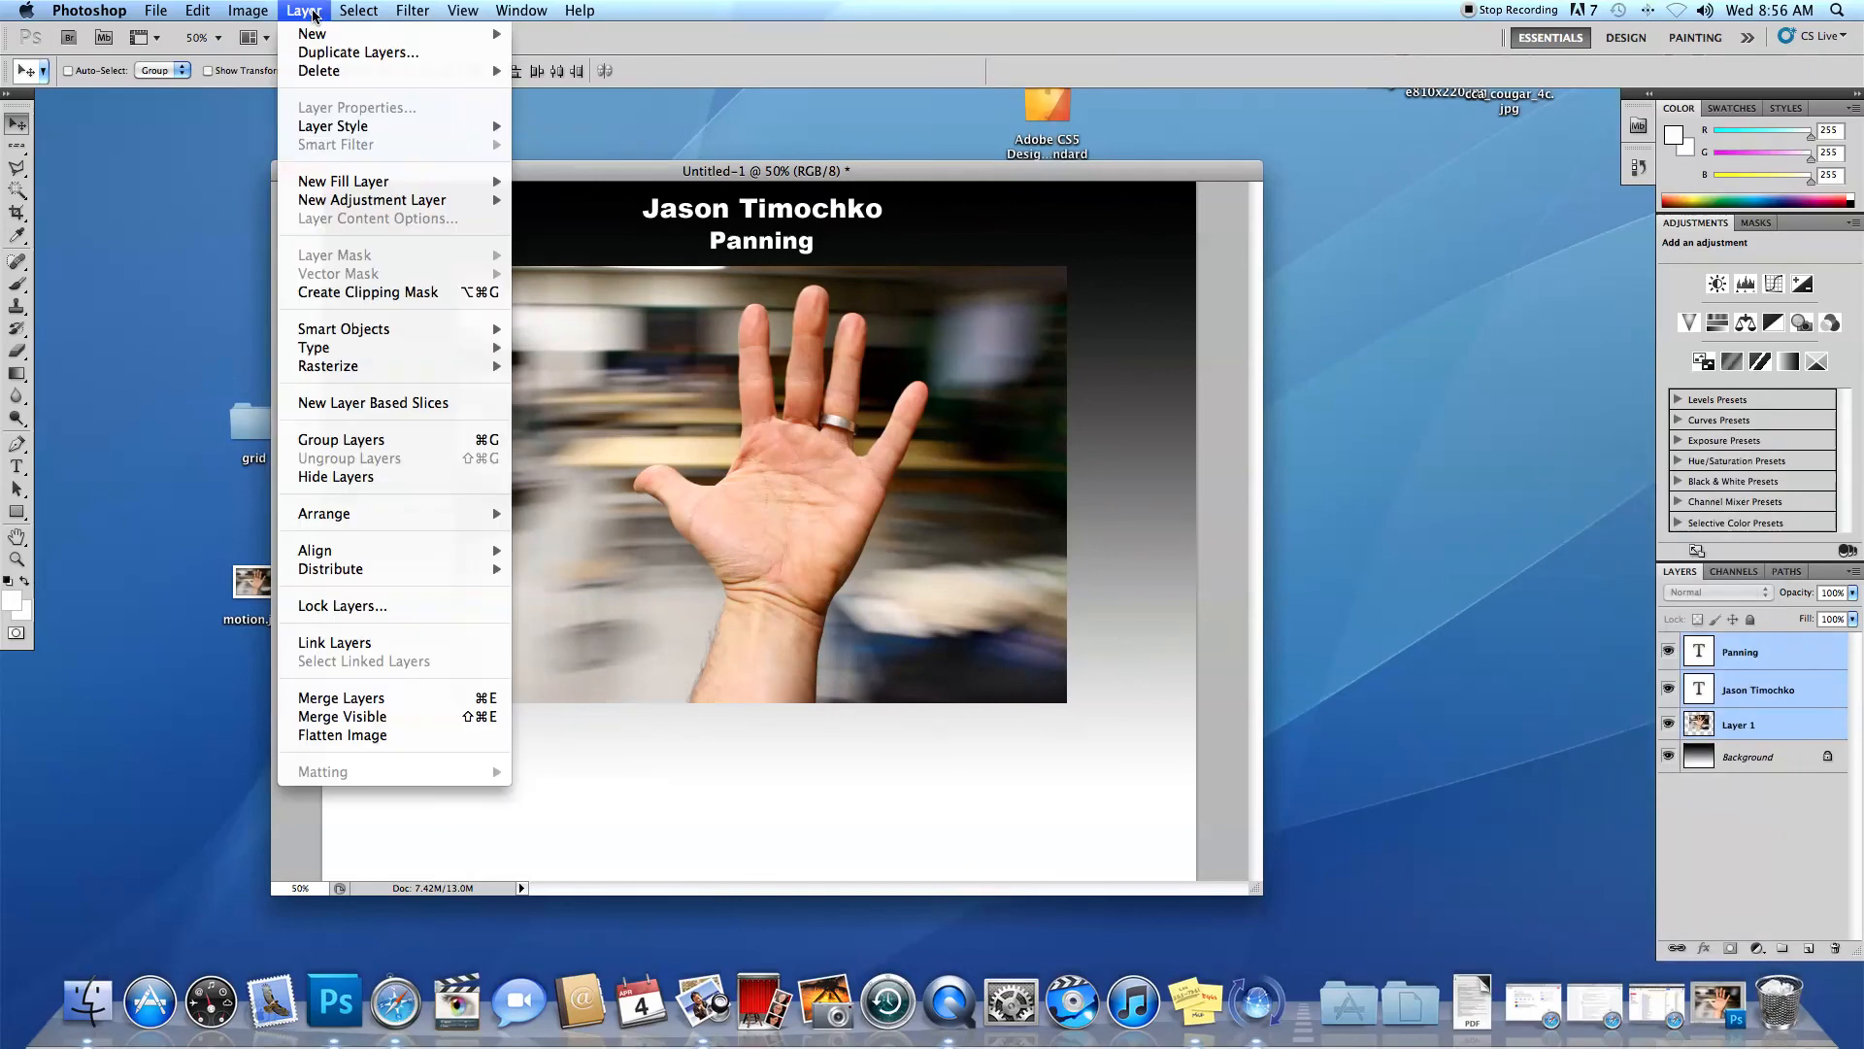
left_click(437, 697)
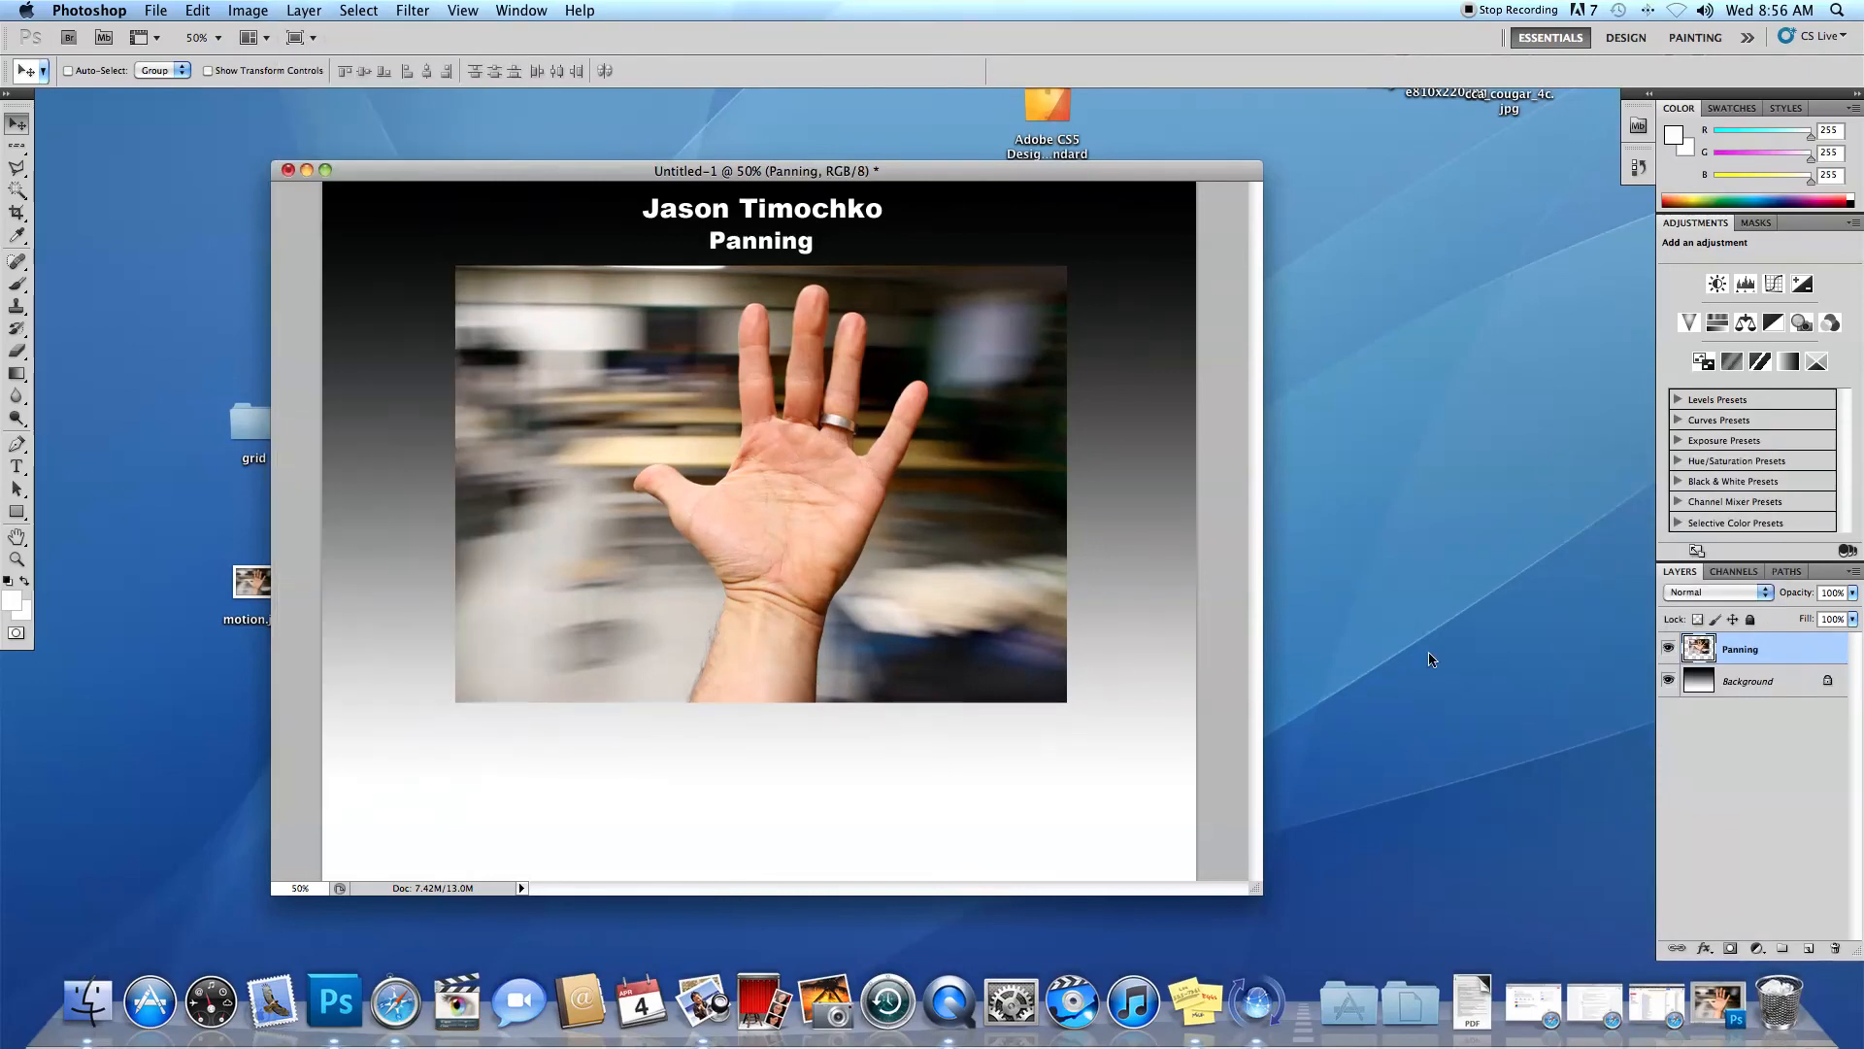
Shift the merged photo-and-text layer slightly down and to the right, and duplicate it.
mouse_move(772, 549)
left_mouse_down()
mouse_move(728, 541)
mouse_move(813, 622)
mouse_move(784, 572)
mouse_move(741, 557)
mouse_move(763, 557)
mouse_move(749, 541)
left_mouse_up()
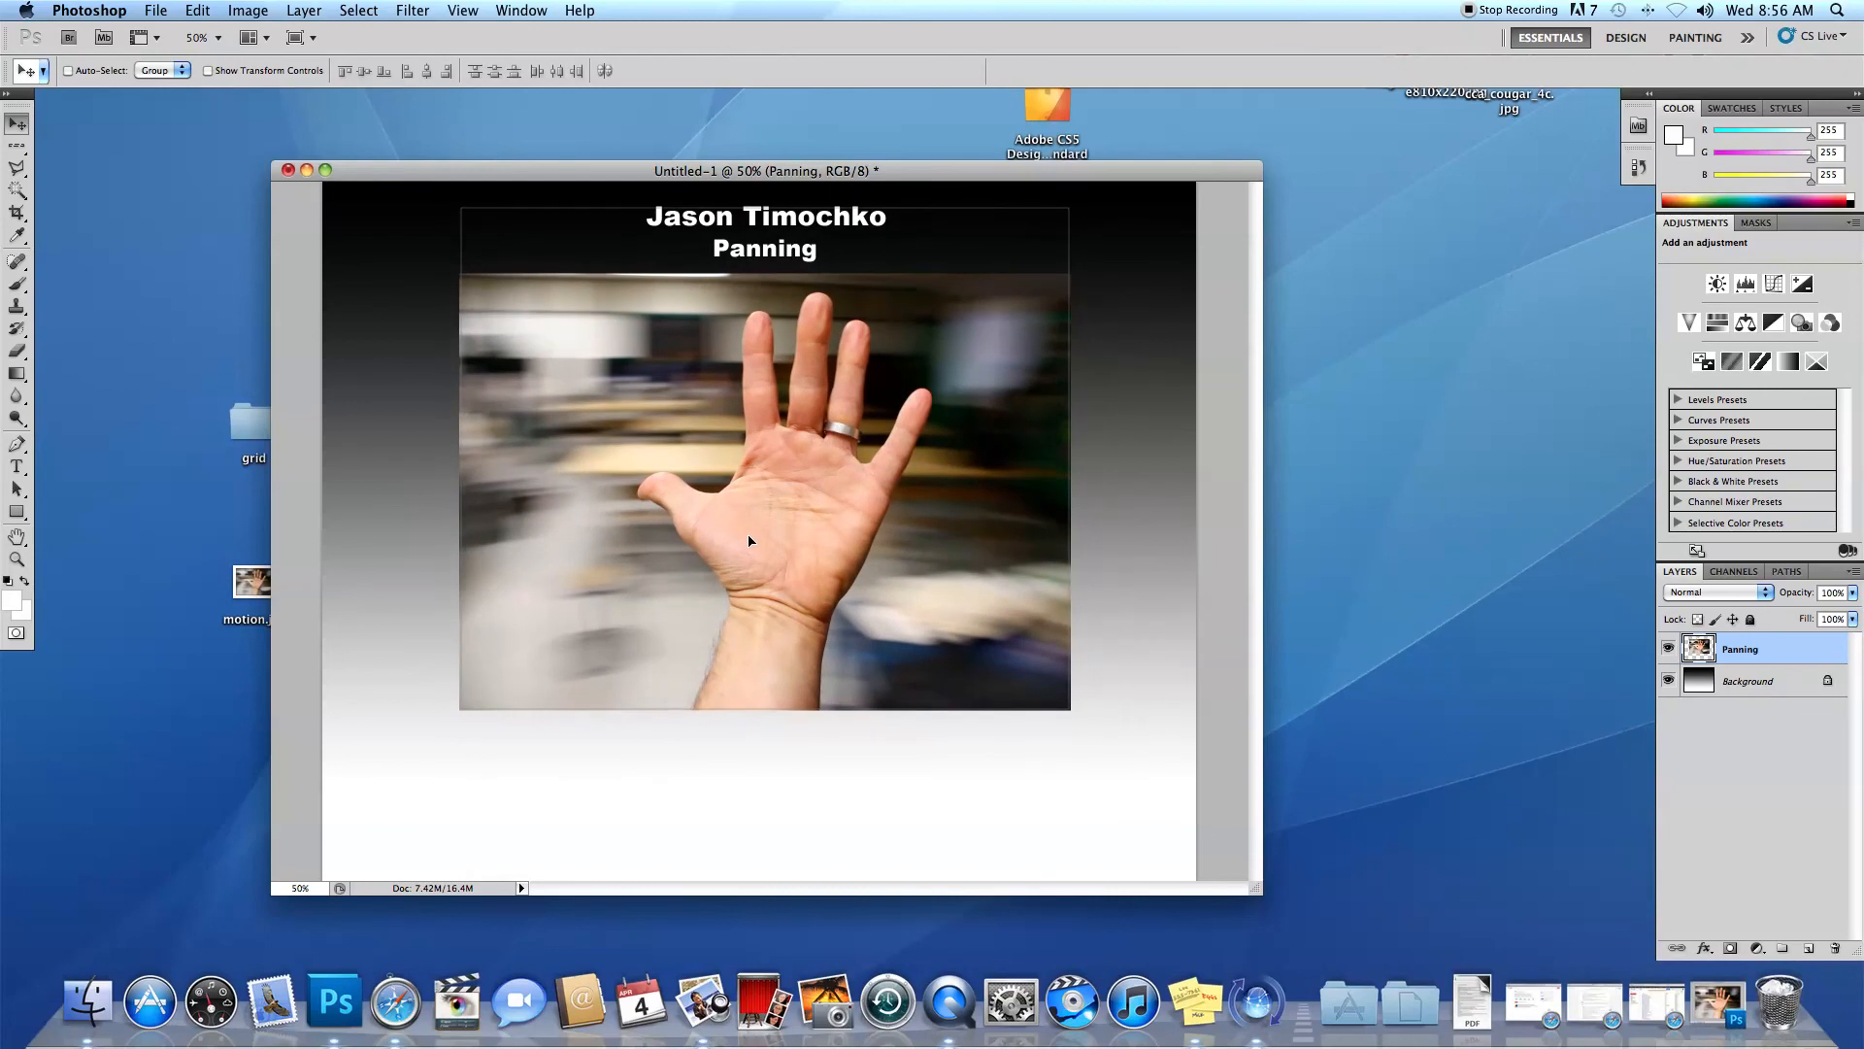
left_click_drag(749, 541, 748, 541)
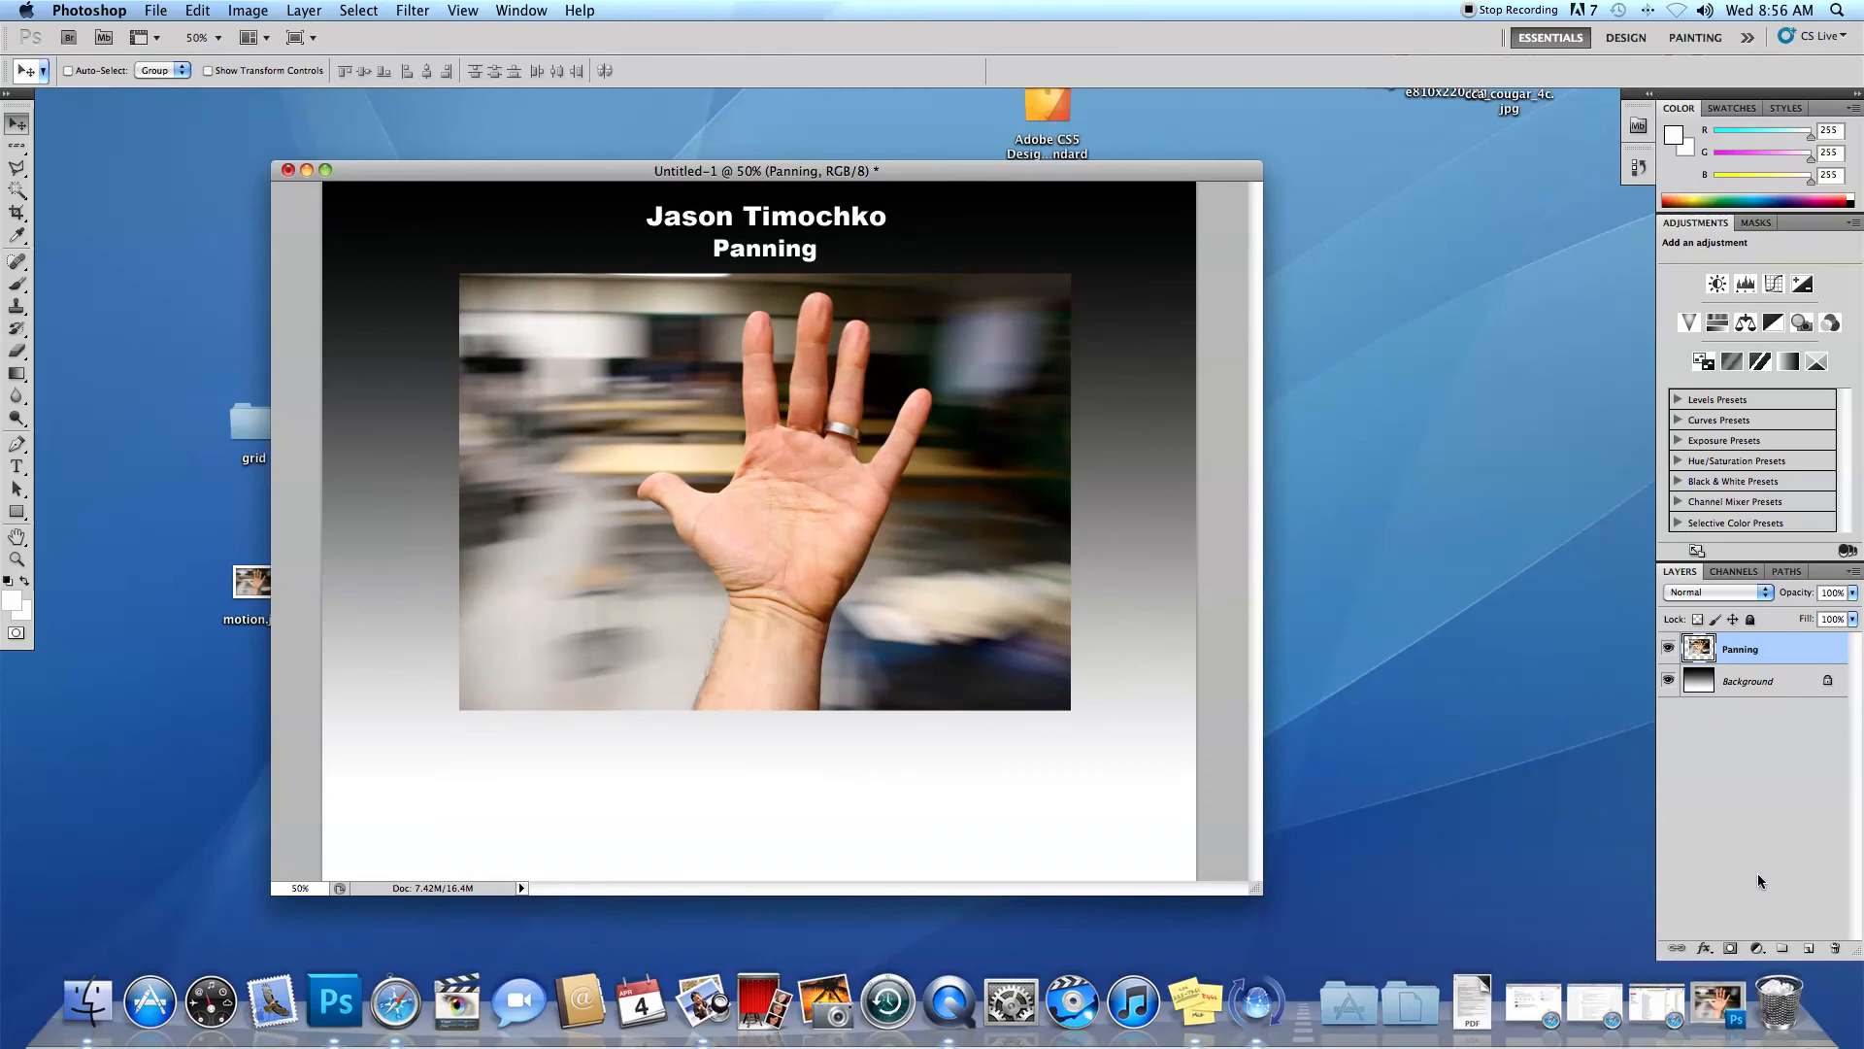
right_click(1758, 648)
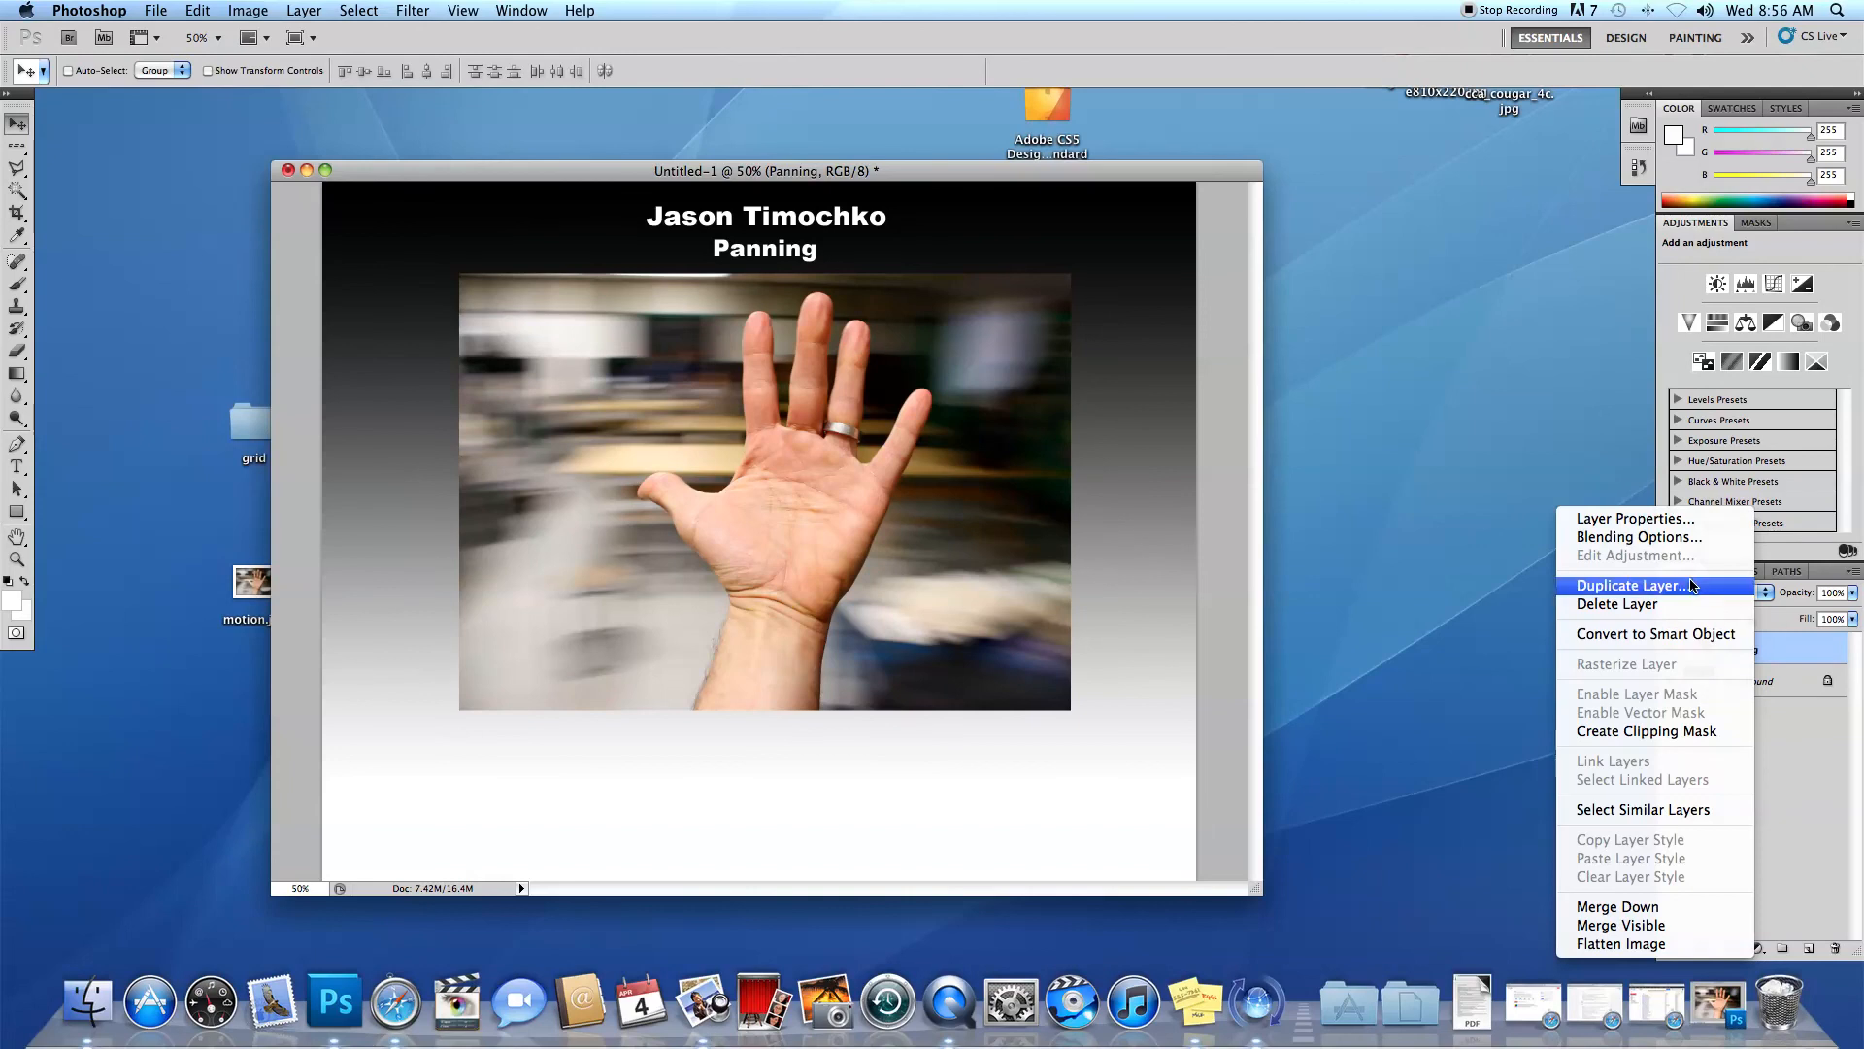
left_click(1129, 178)
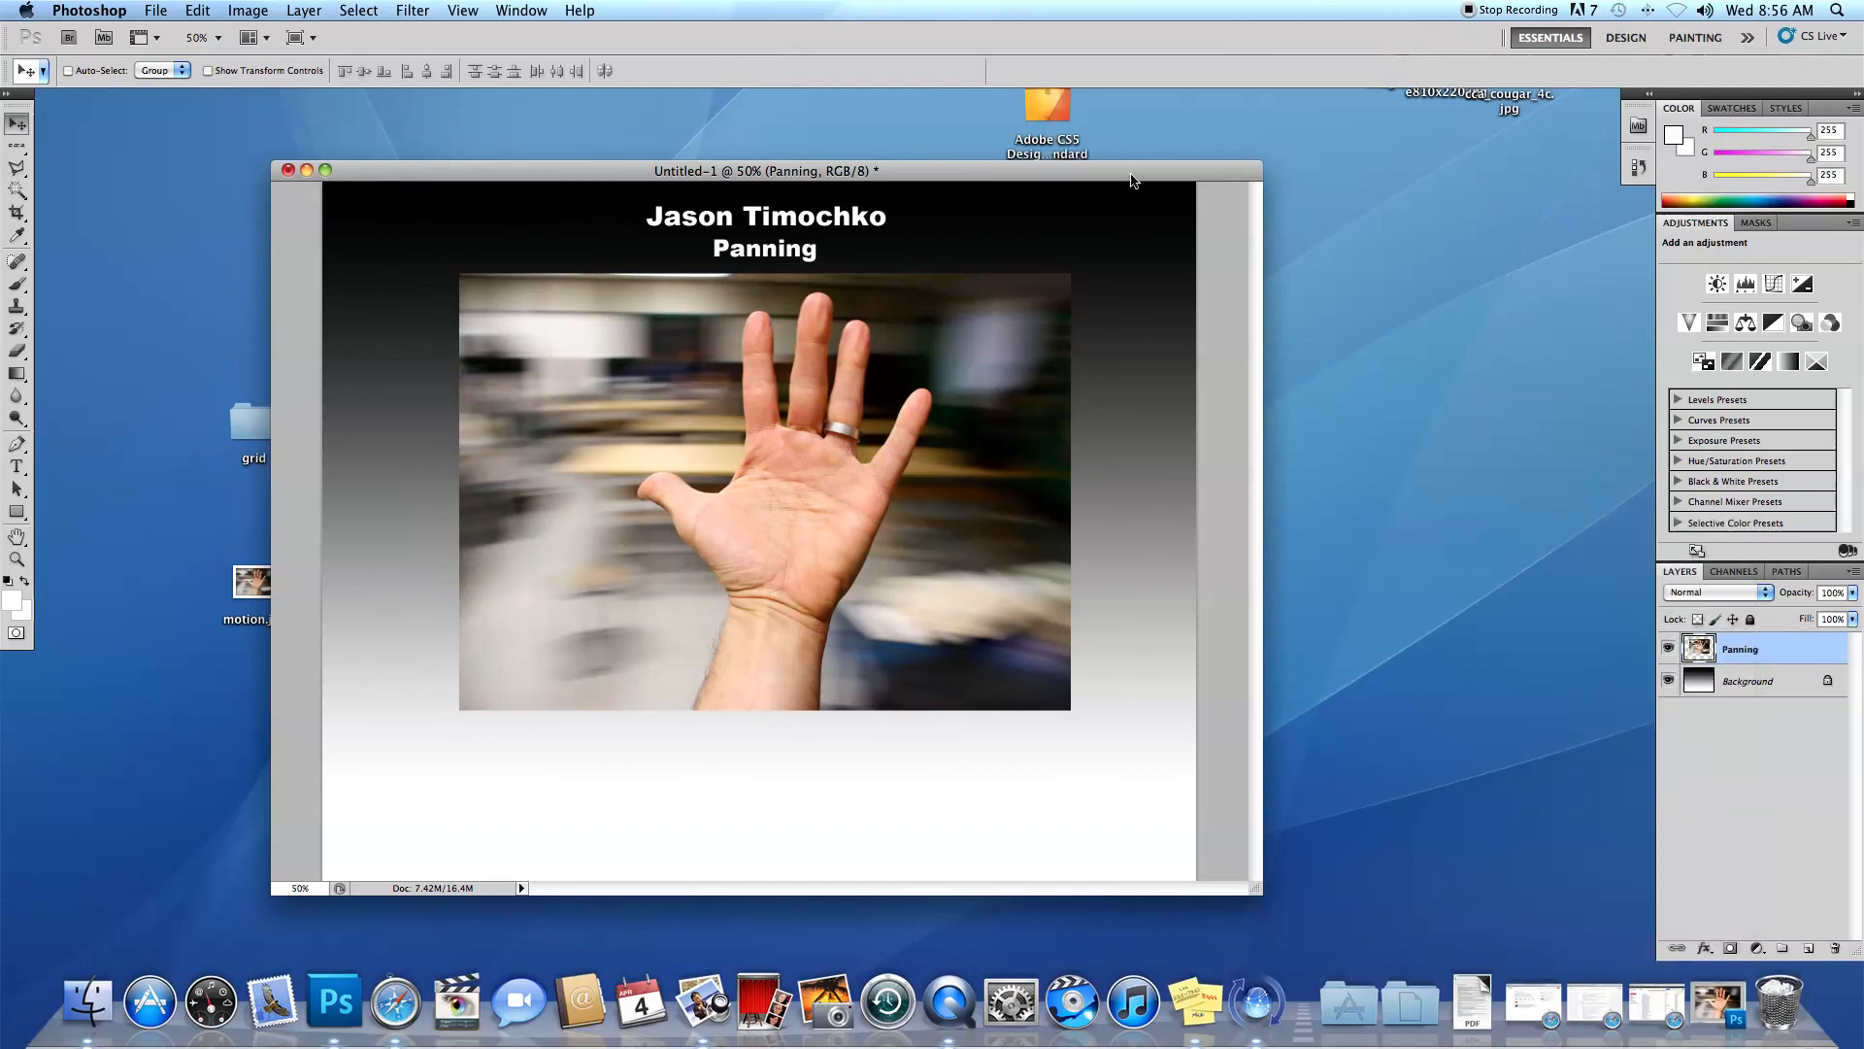
key("super+j")
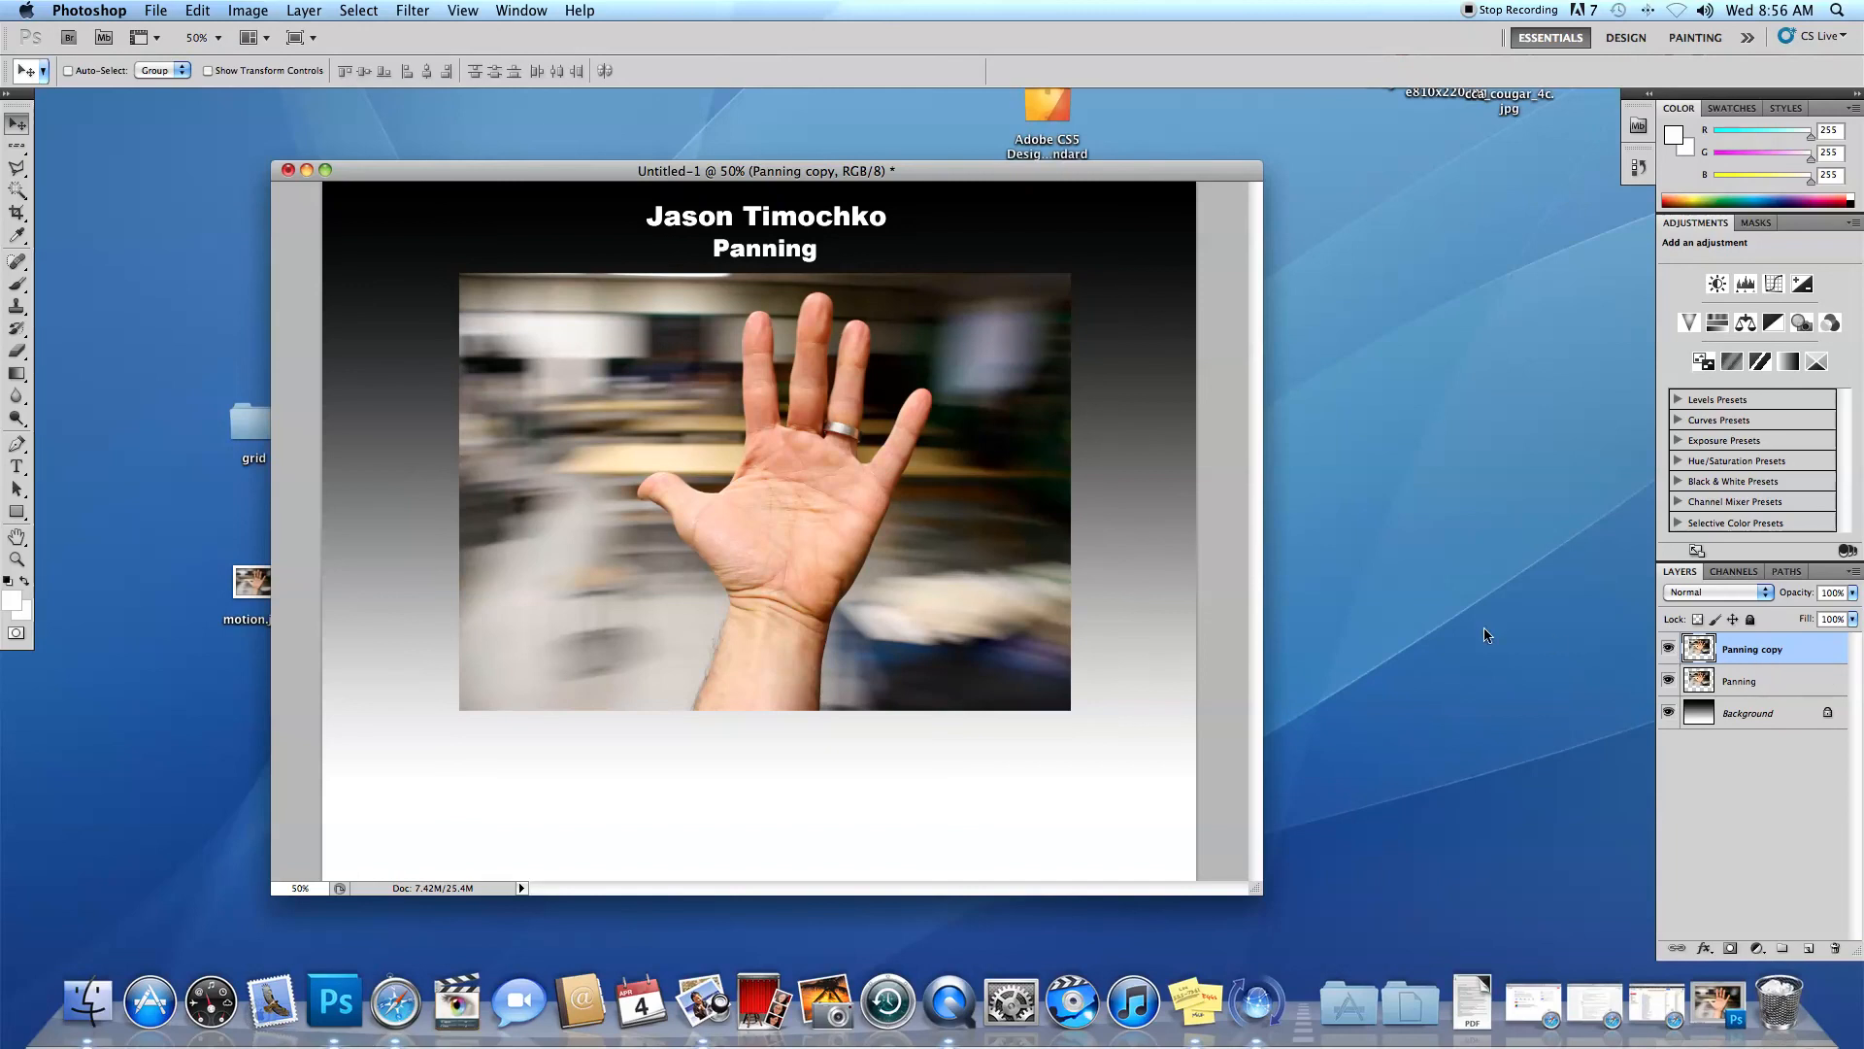
Flip the duplicated artwork layer vertically below the photo with Free Transform, at about -93% height, so it mirrors from the photo's lower edge.
key("super+minus")
key("super+minus")
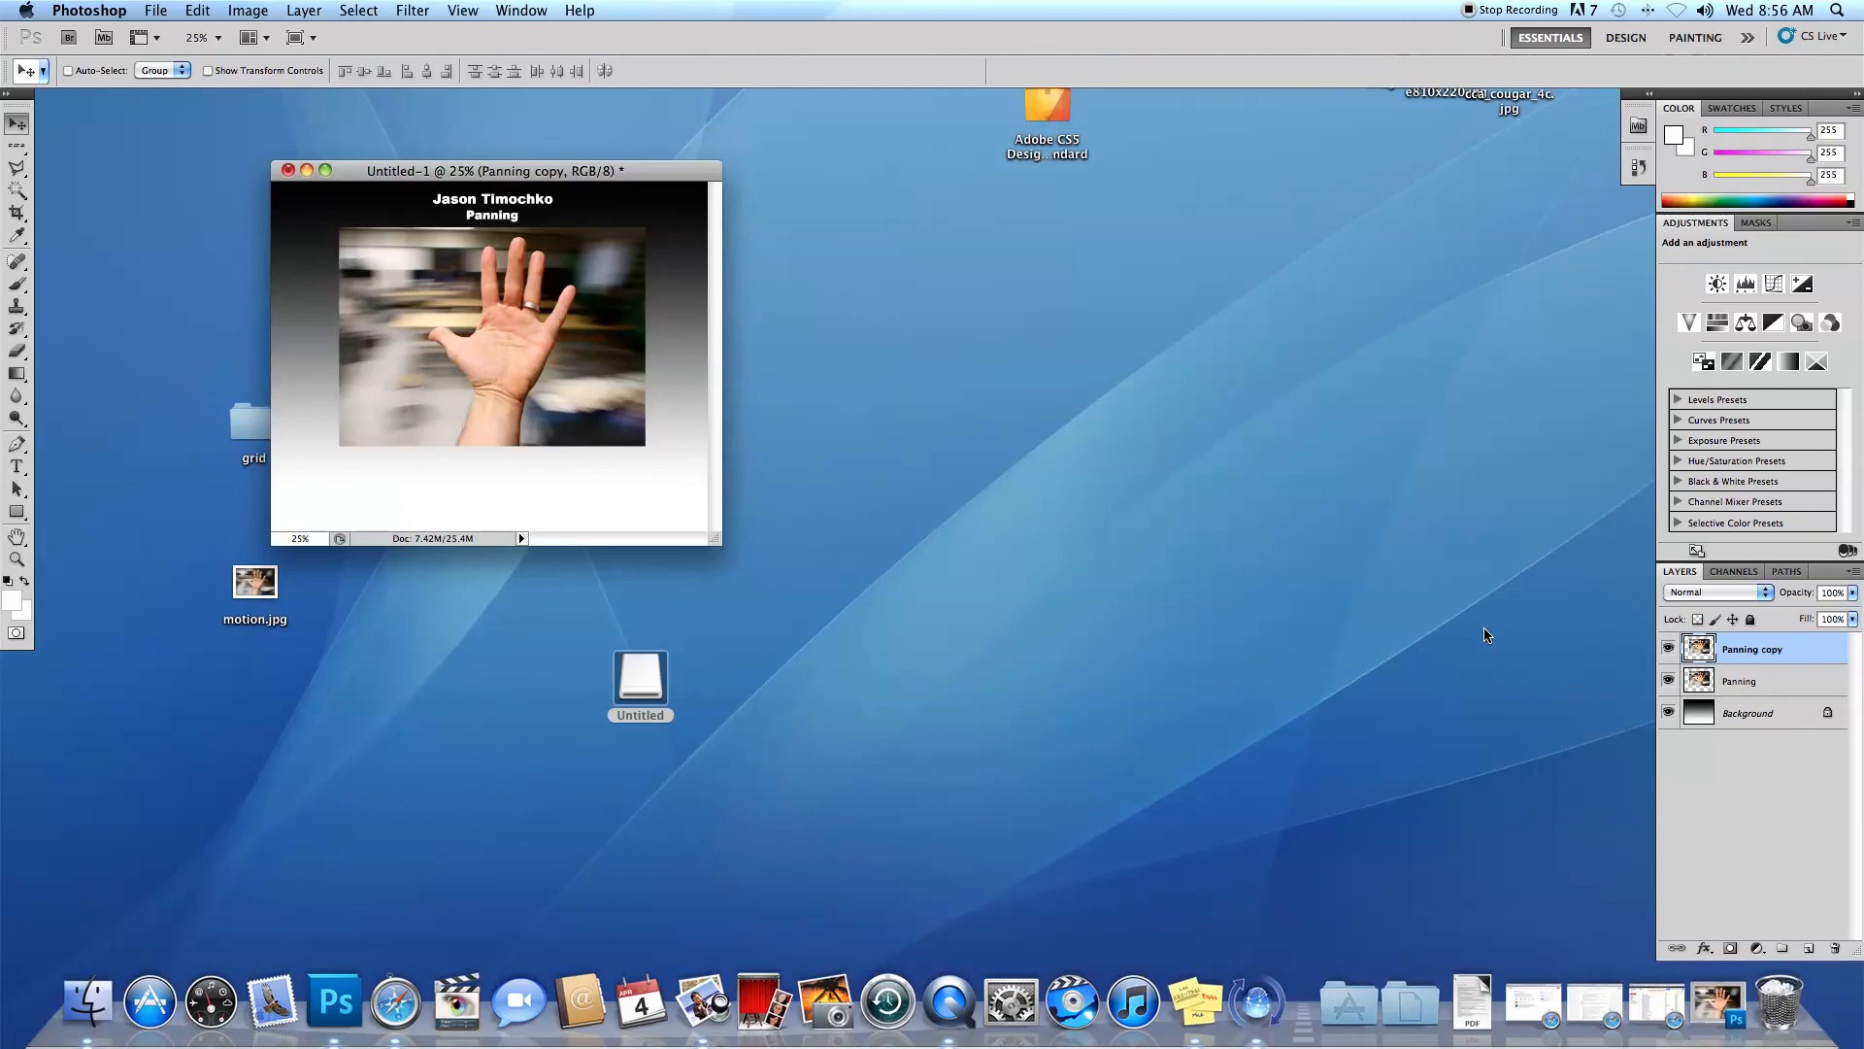
left_click_drag(720, 546, 1292, 953)
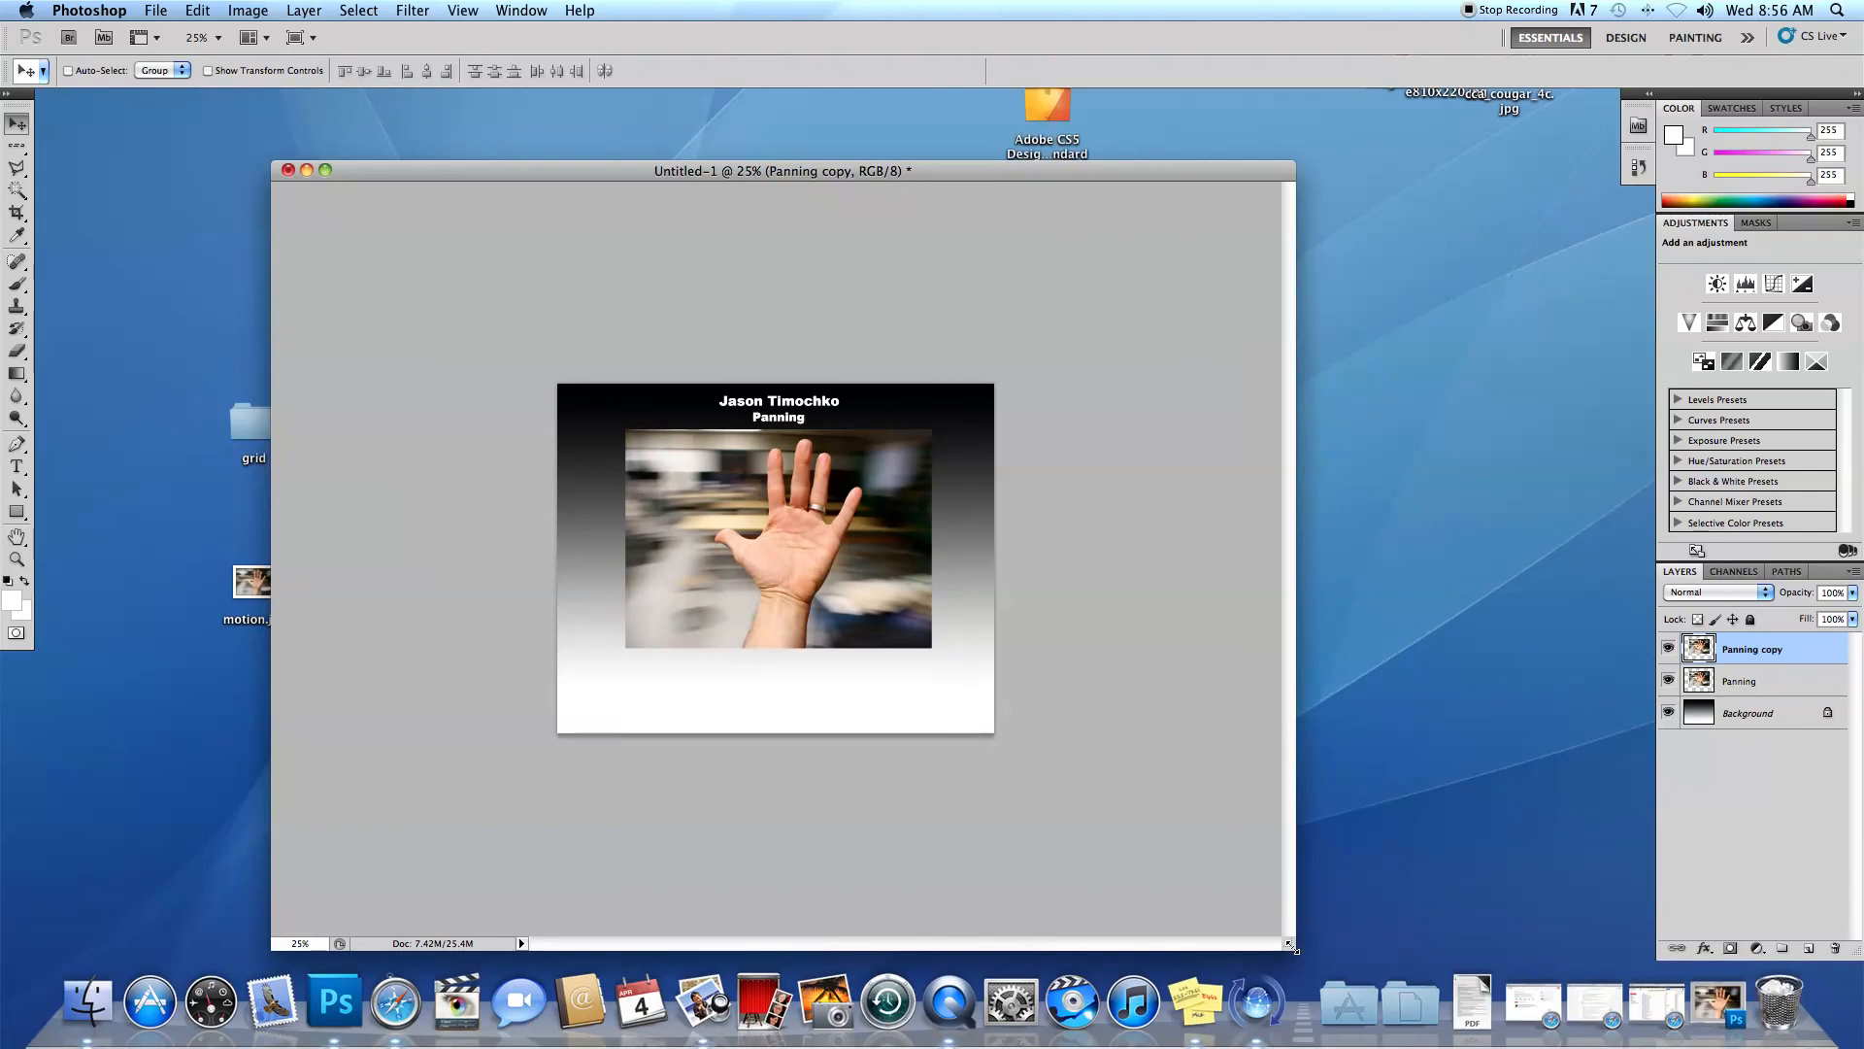
key("super+t")
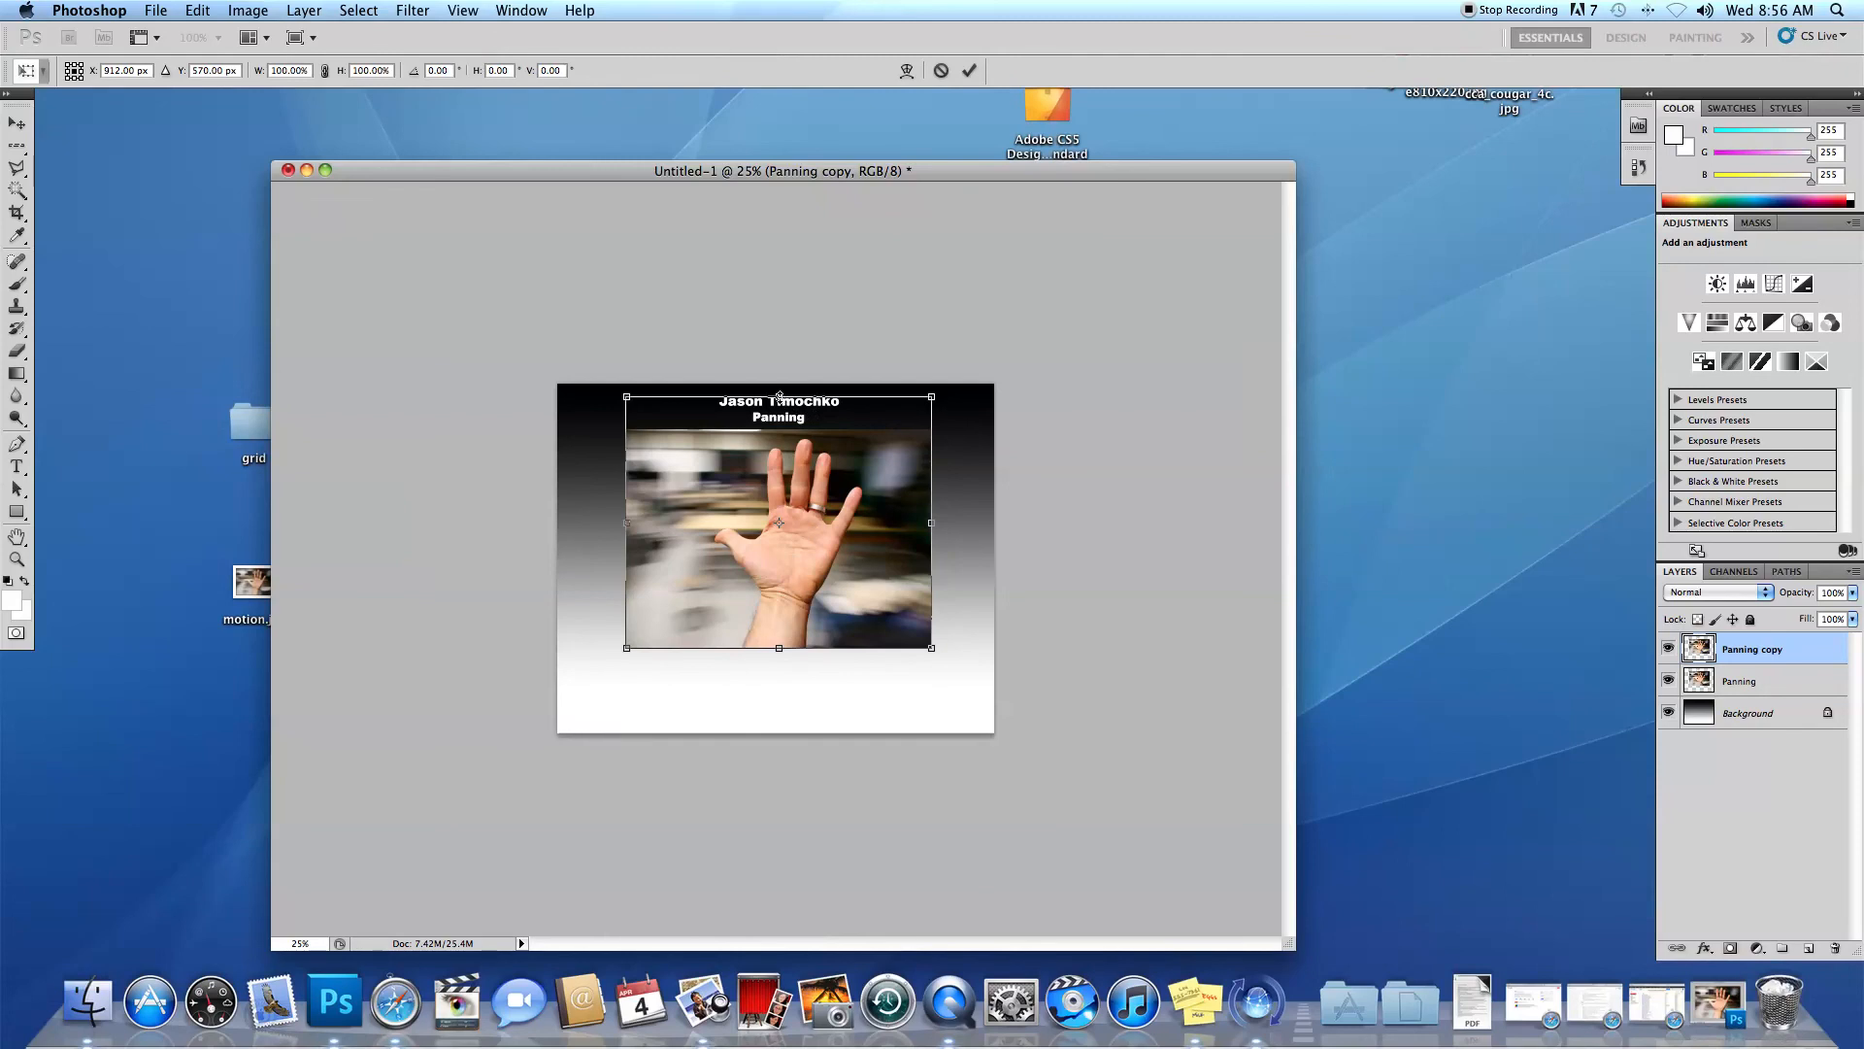
left_click_drag(779, 400, 753, 883)
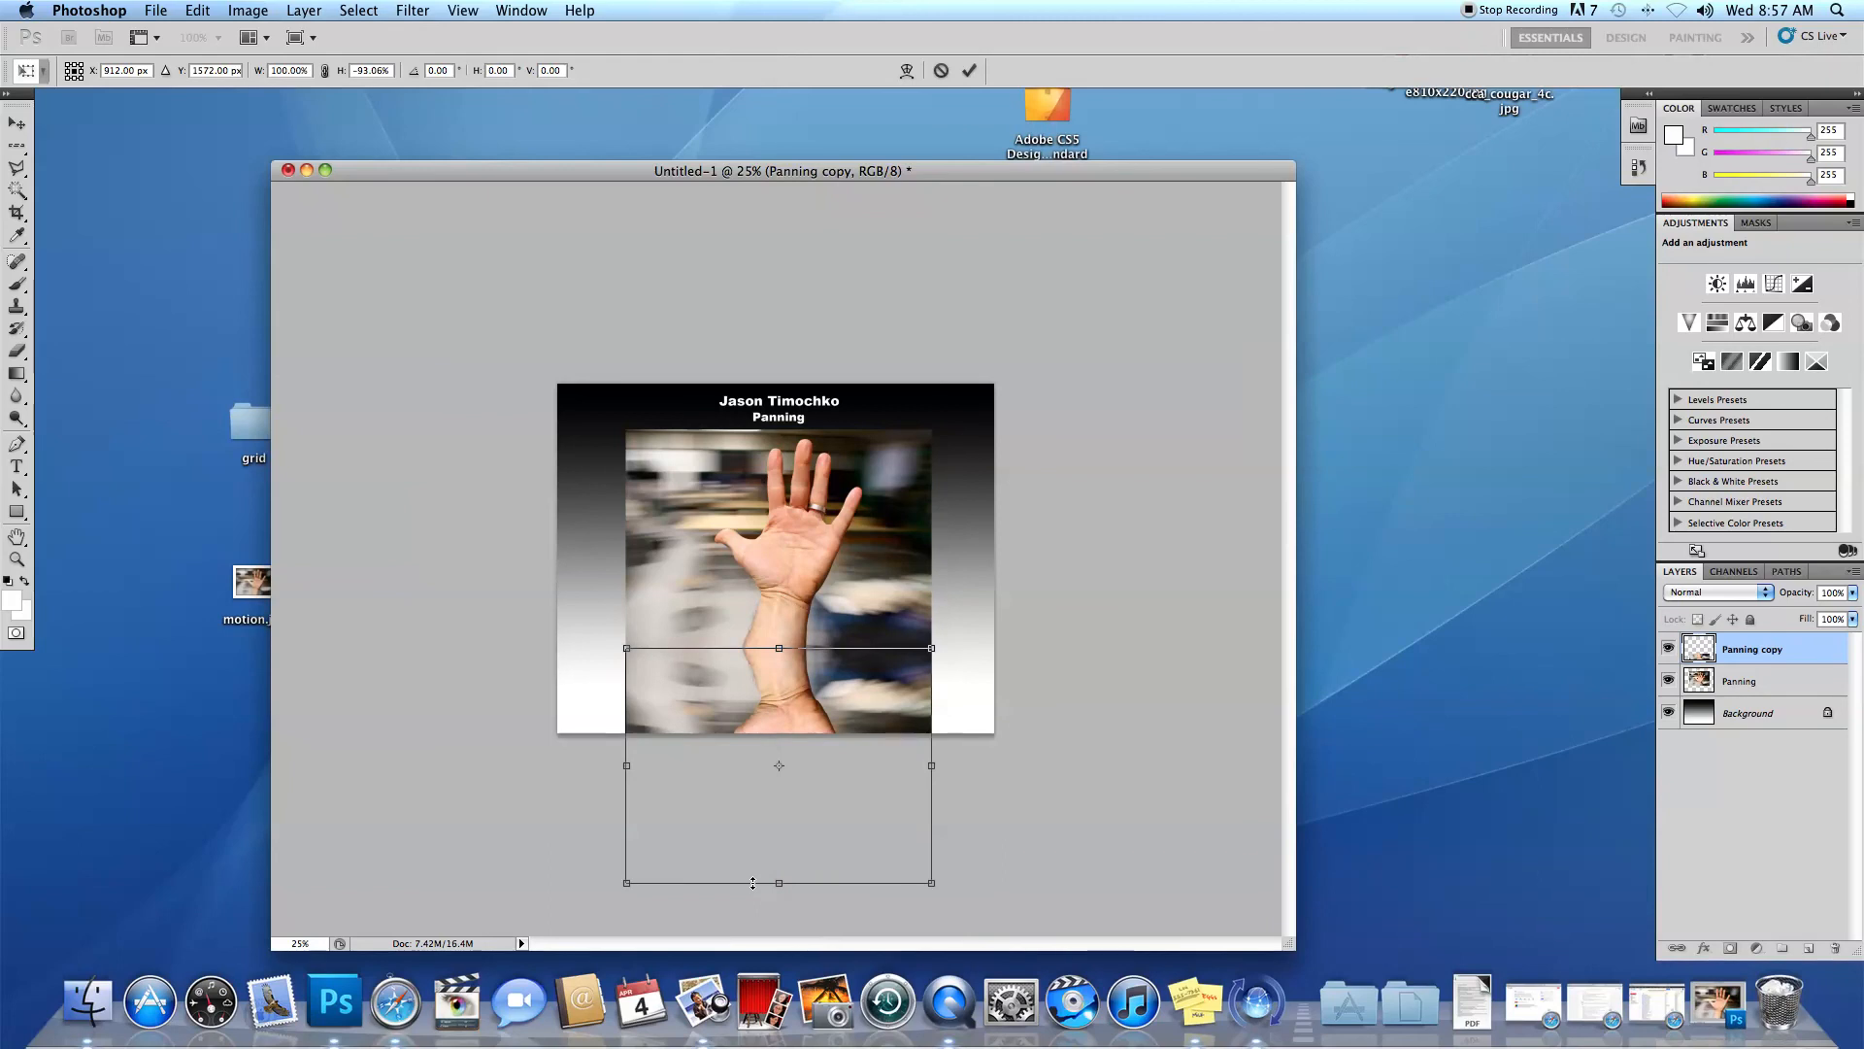
key("Return")
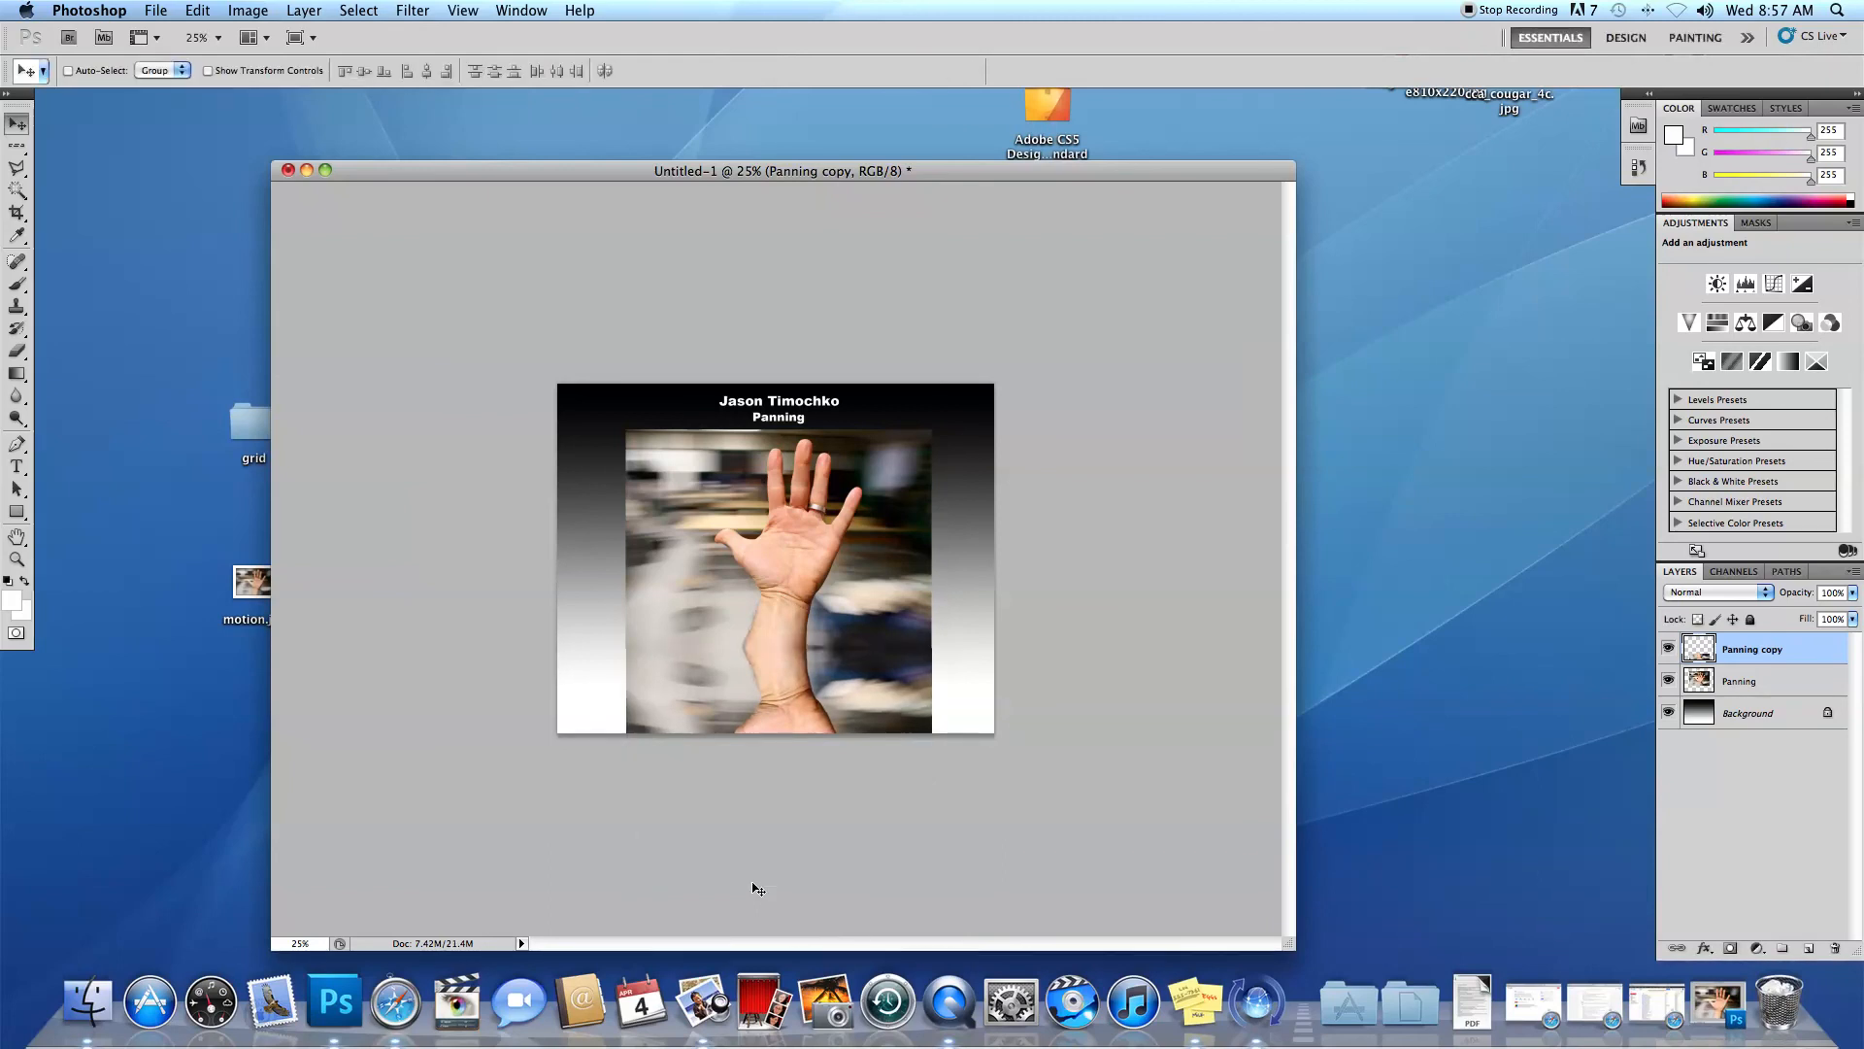
Nudge the flipped copy down to leave a thin gap beneath the photo and reduce its opacity to 35%.
key("Down")
key("Down")
key("Down")
key("Down")
key("Down")
key("Down")
key("Down")
key("Down")
key("Down")
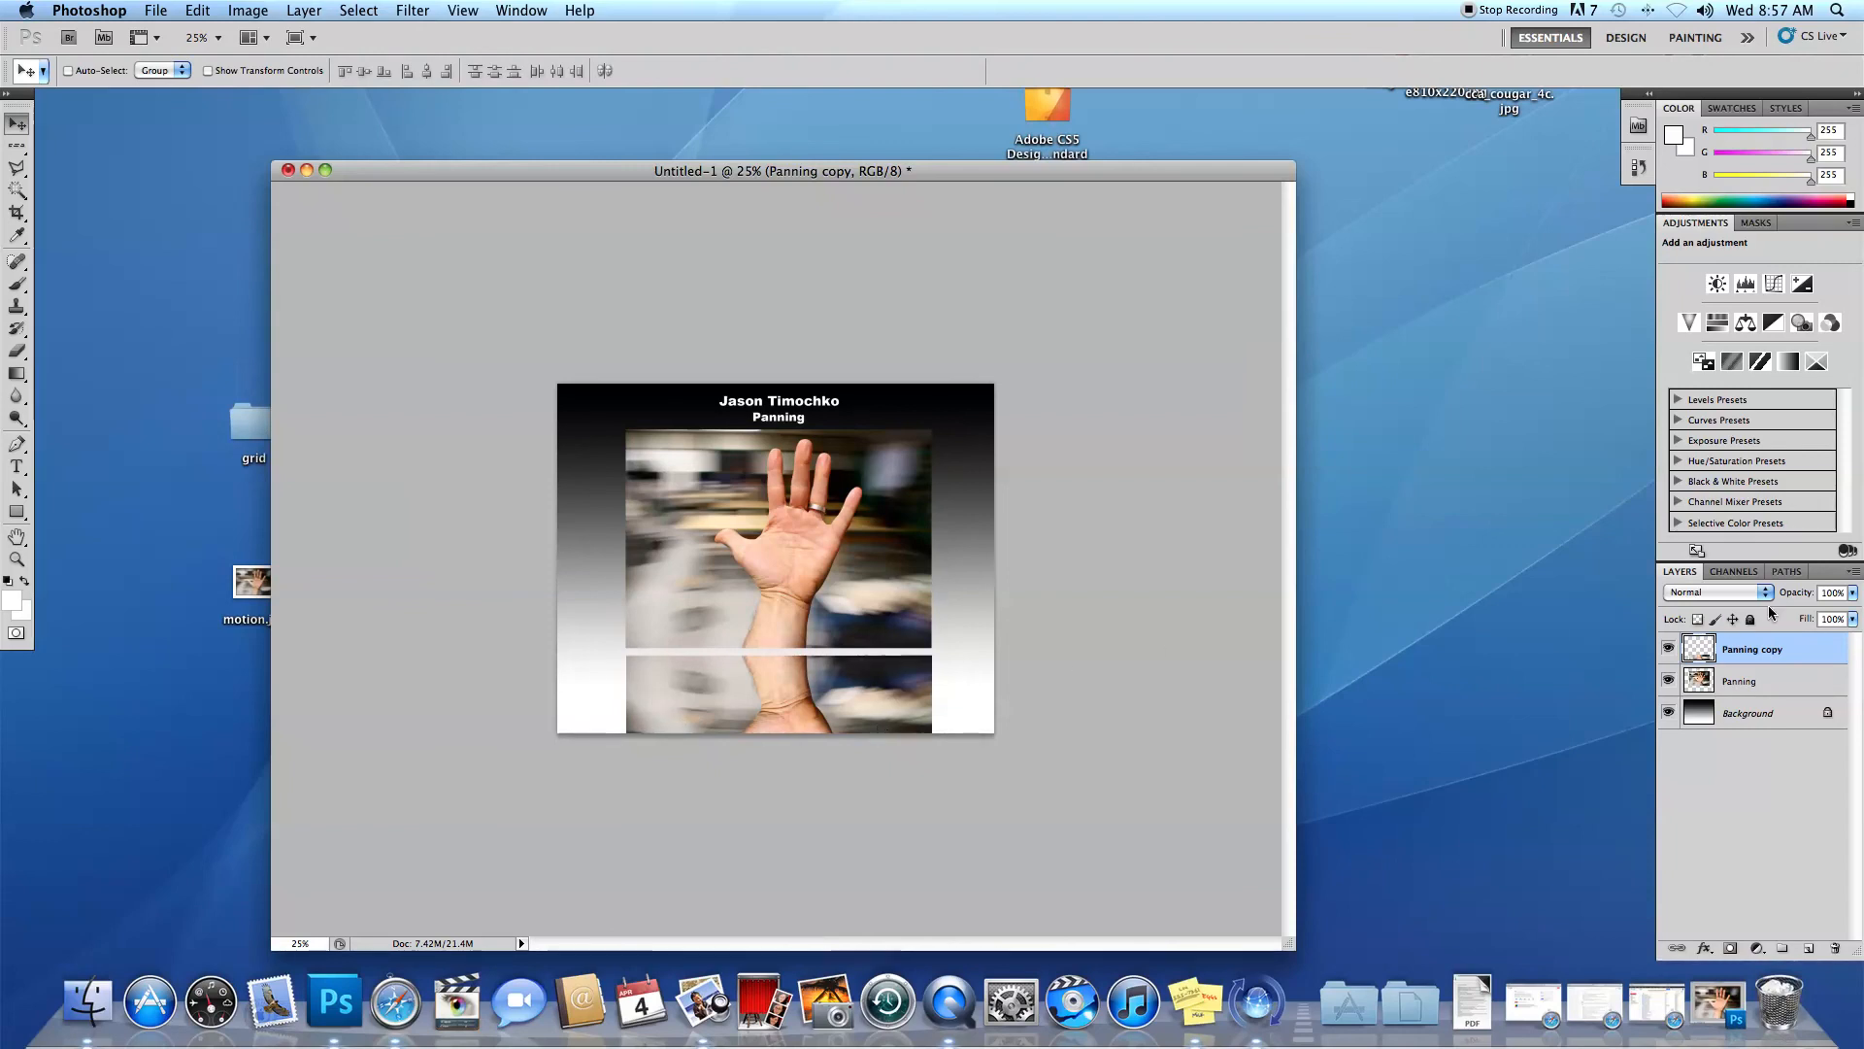
left_click(1854, 594)
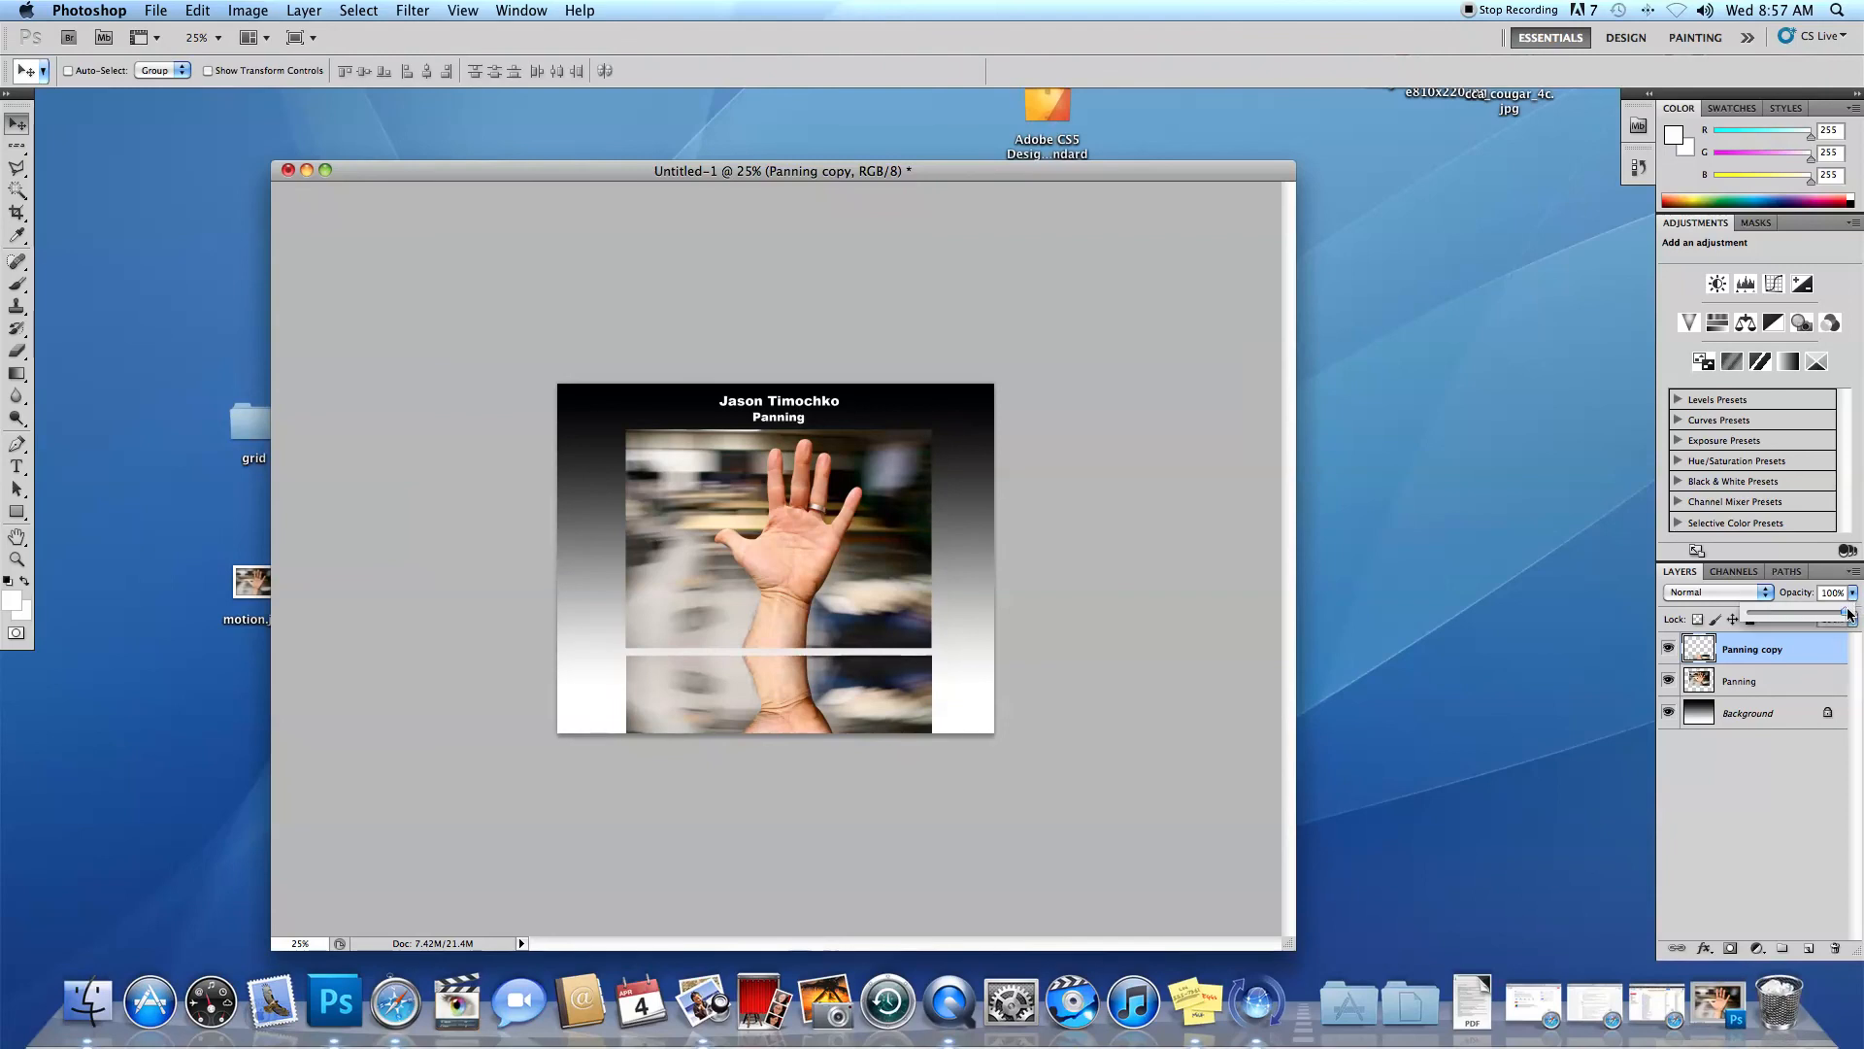
left_click_drag(1840, 617, 1781, 627)
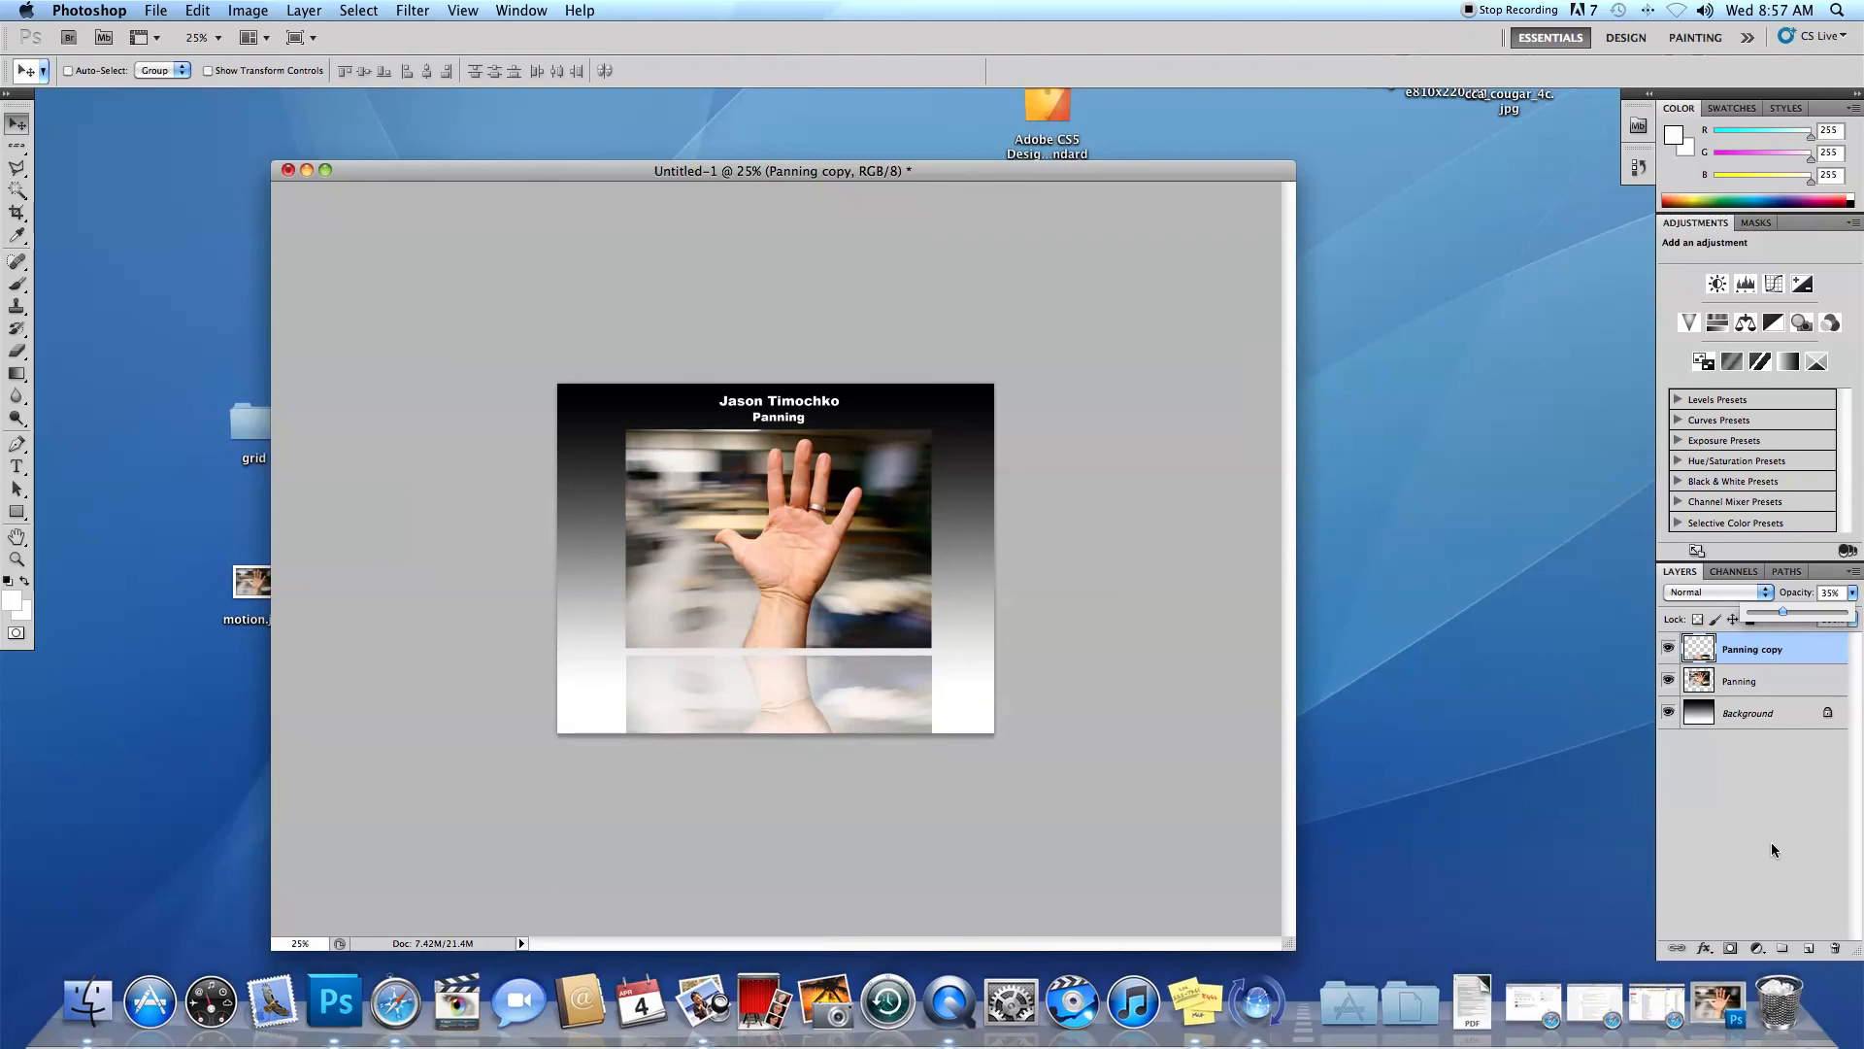
Add a layer mask to the flipped copy and apply a short black-to-white gradient that fades the reflection out towards the canvas's lower edge.
left_click(1732, 949)
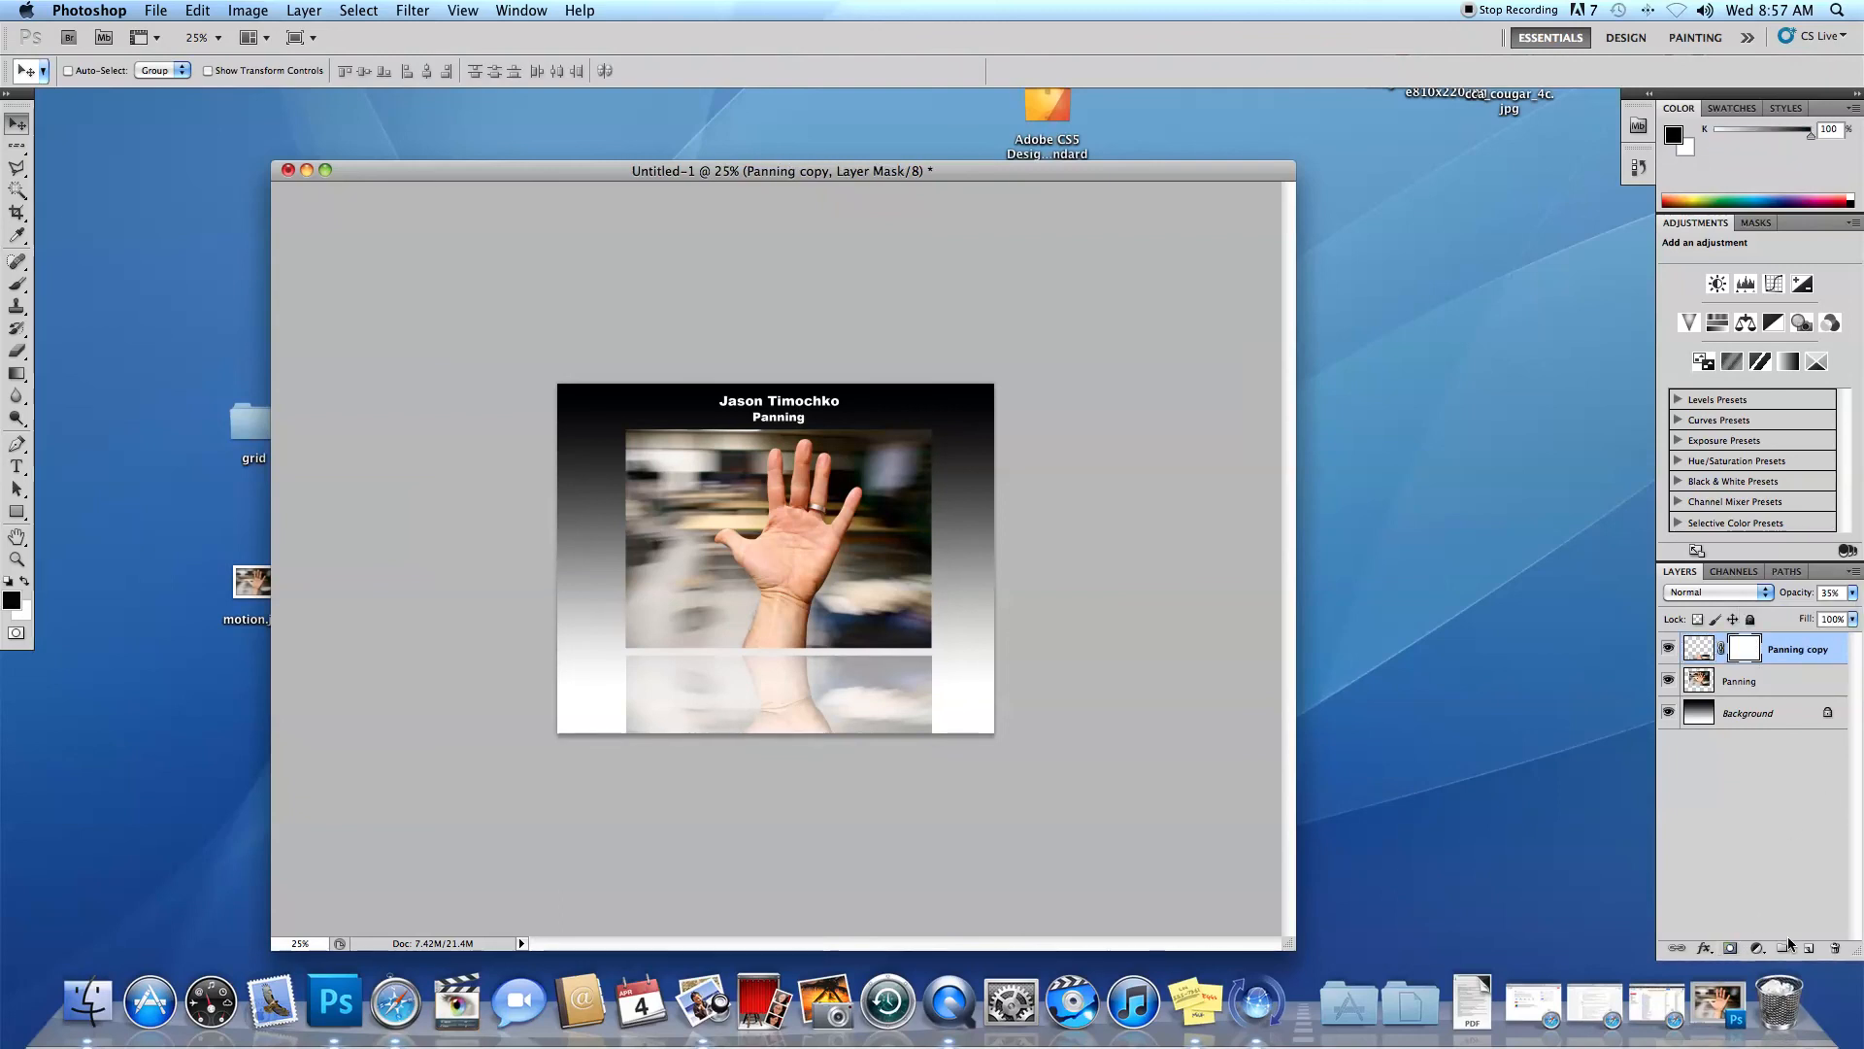
left_click(17, 373)
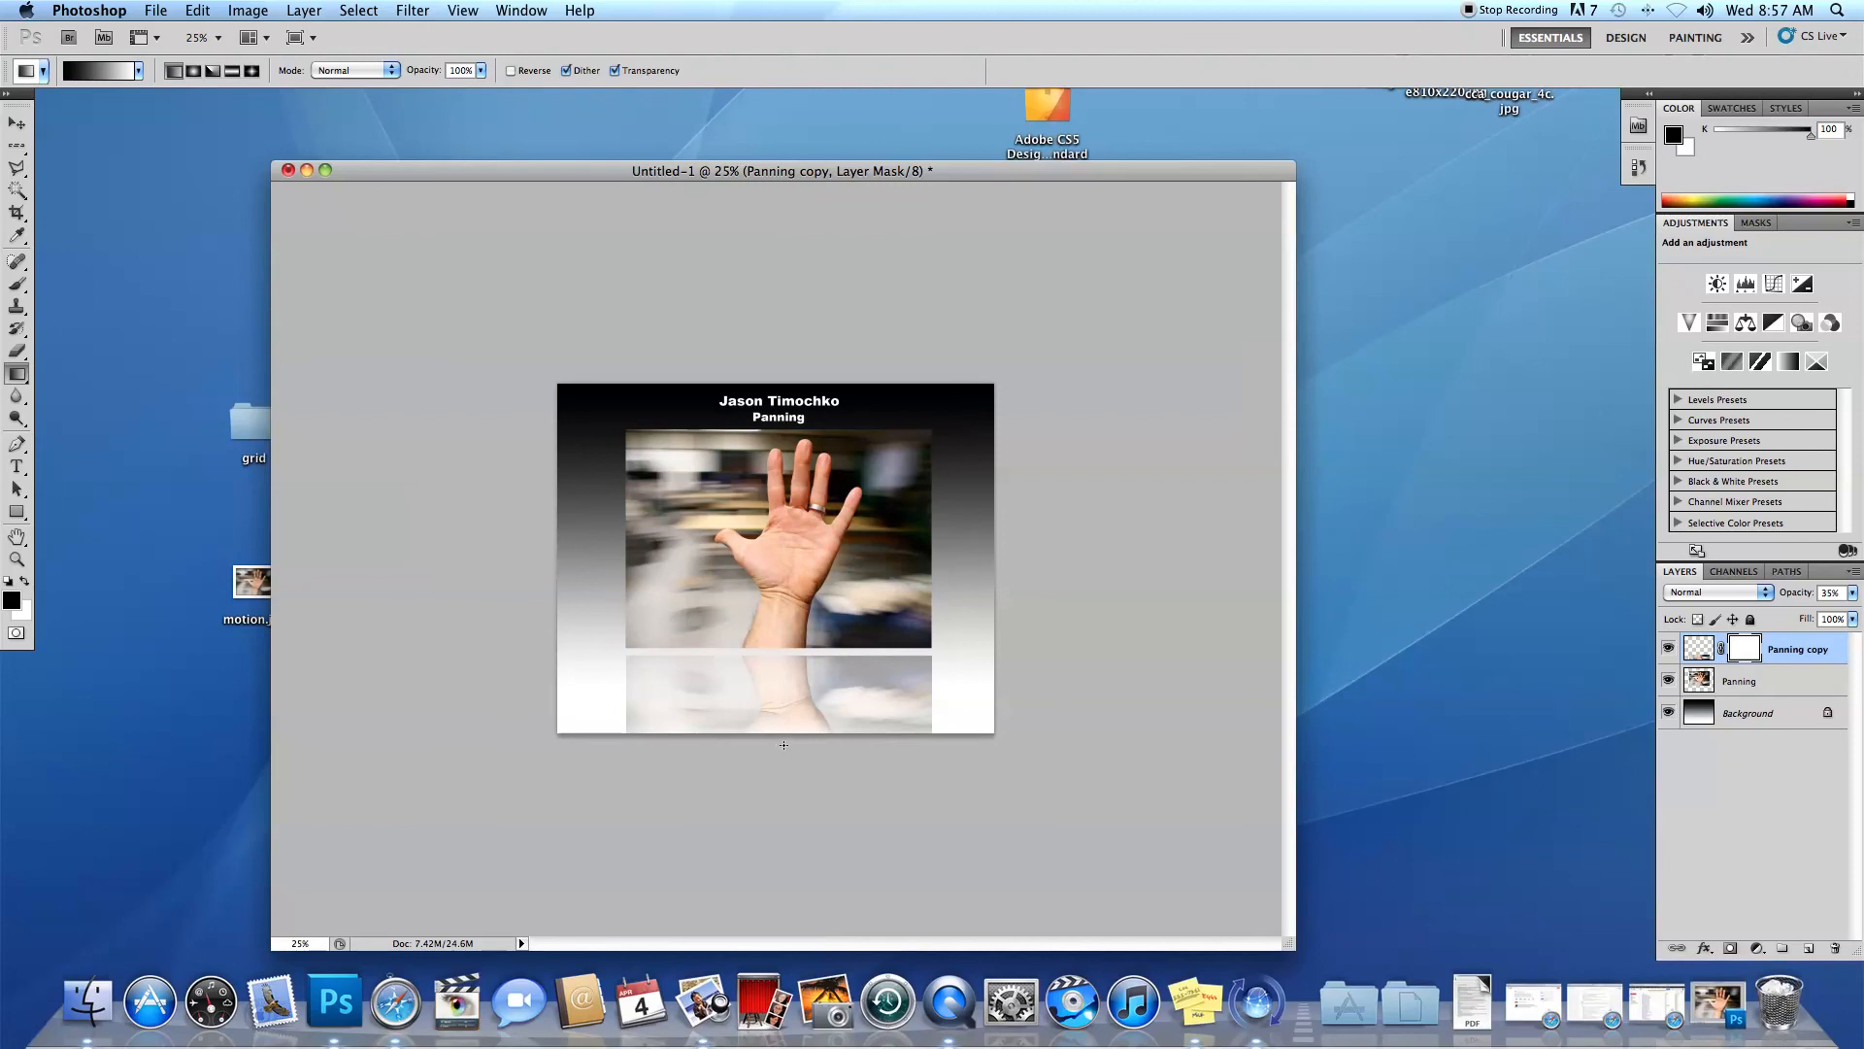
mouse_move(784, 701)
left_mouse_down()
mouse_move(789, 728)
mouse_move(776, 687)
left_mouse_up()
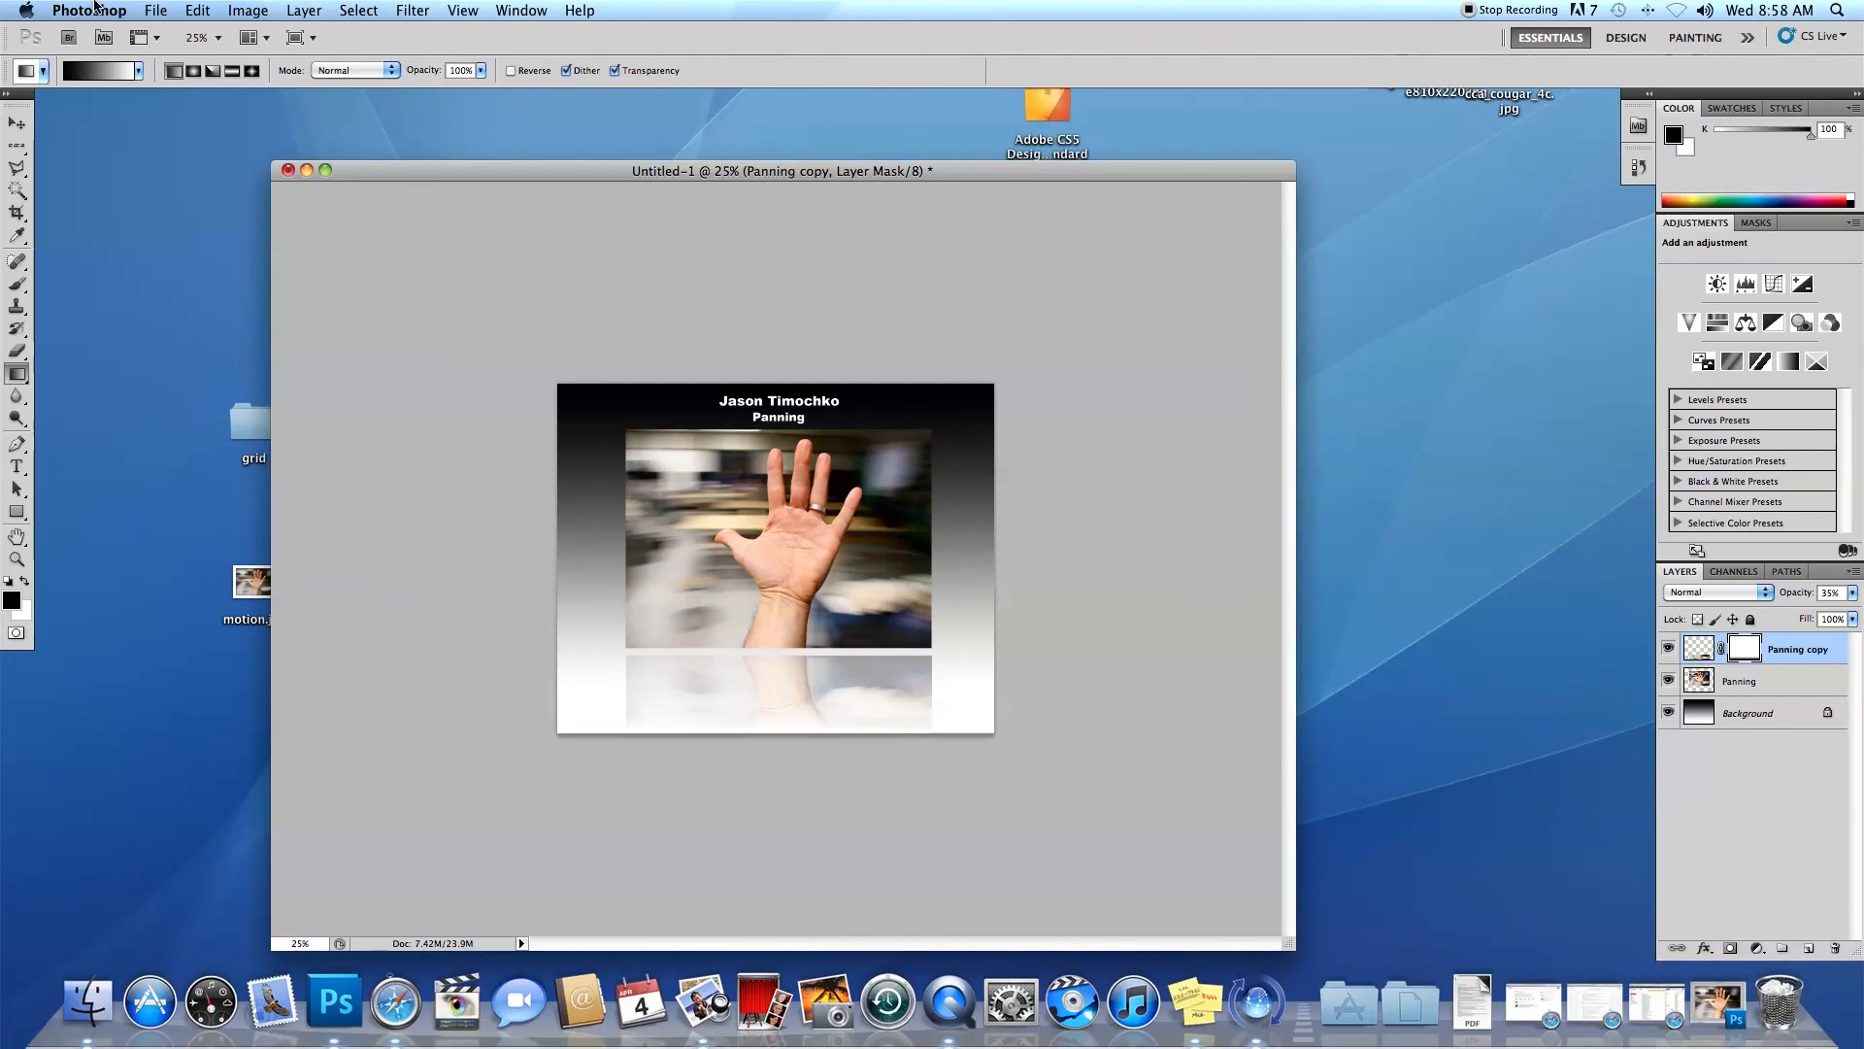
Open the Save As dialog for the finished composition.
left_click(154, 10)
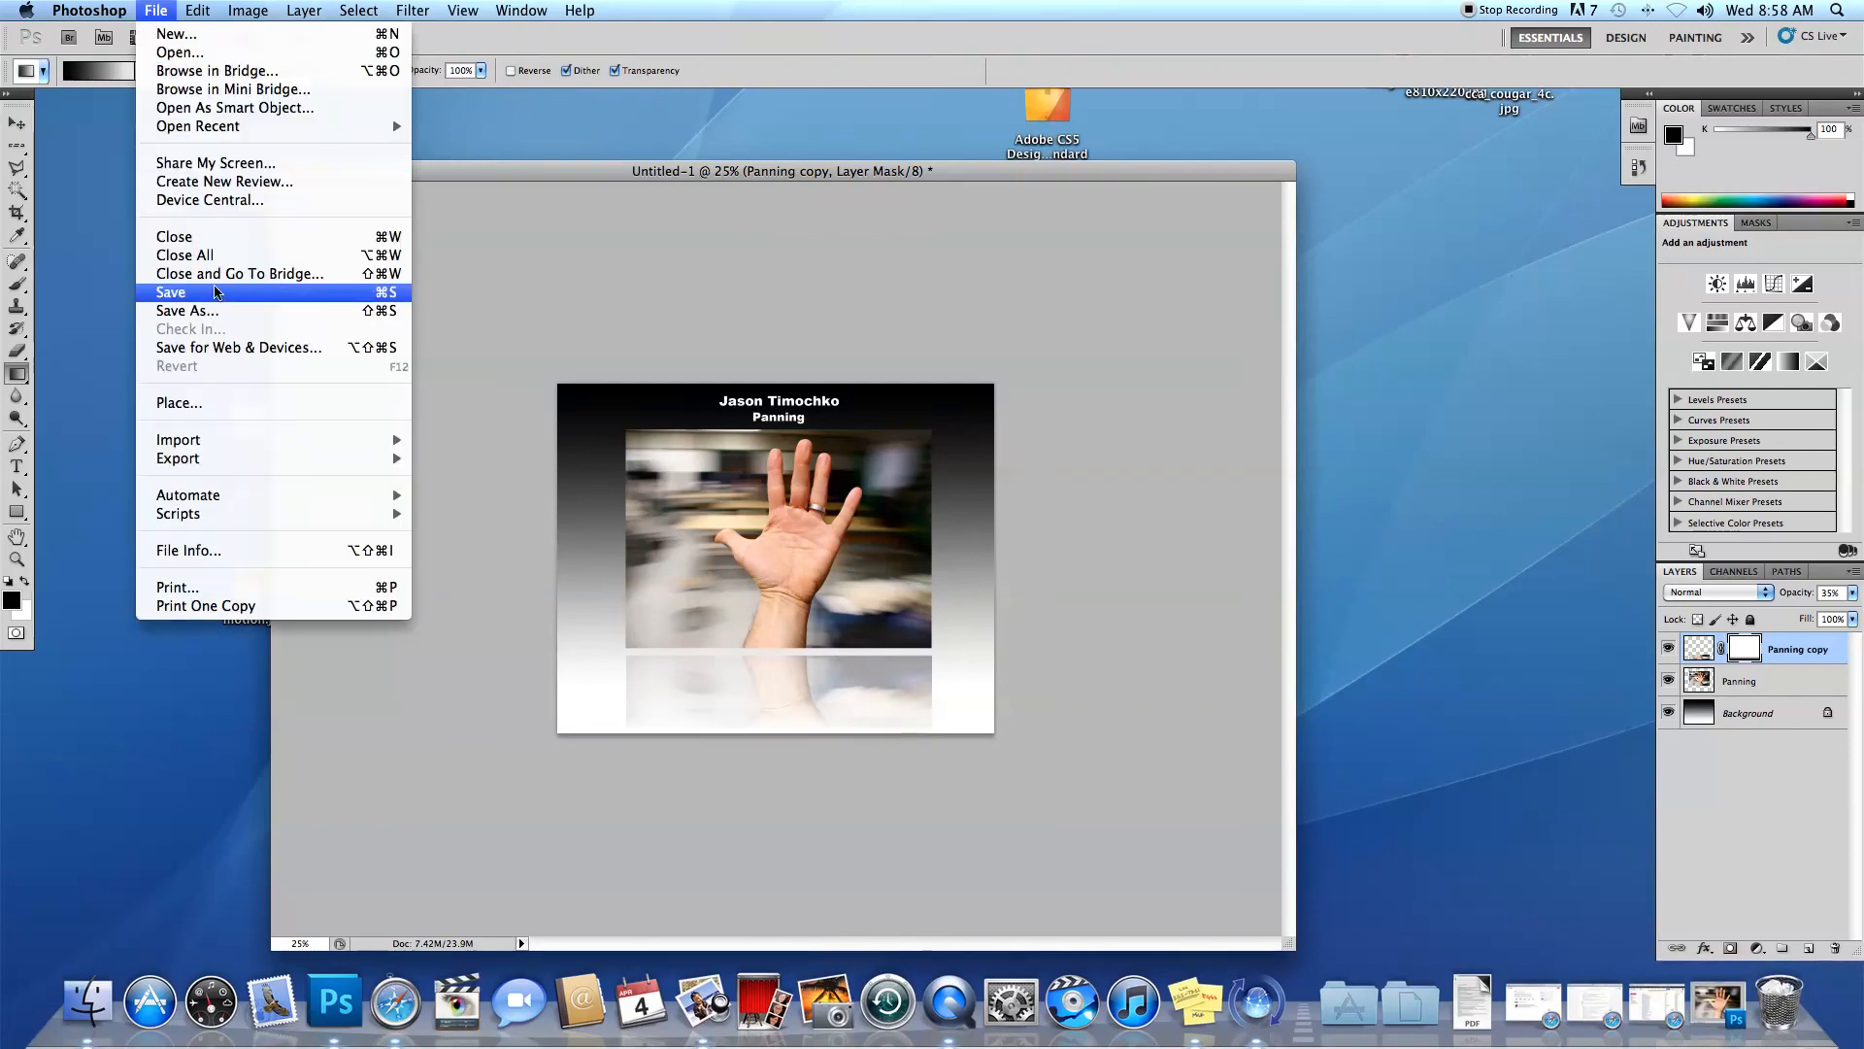
left_click(219, 310)
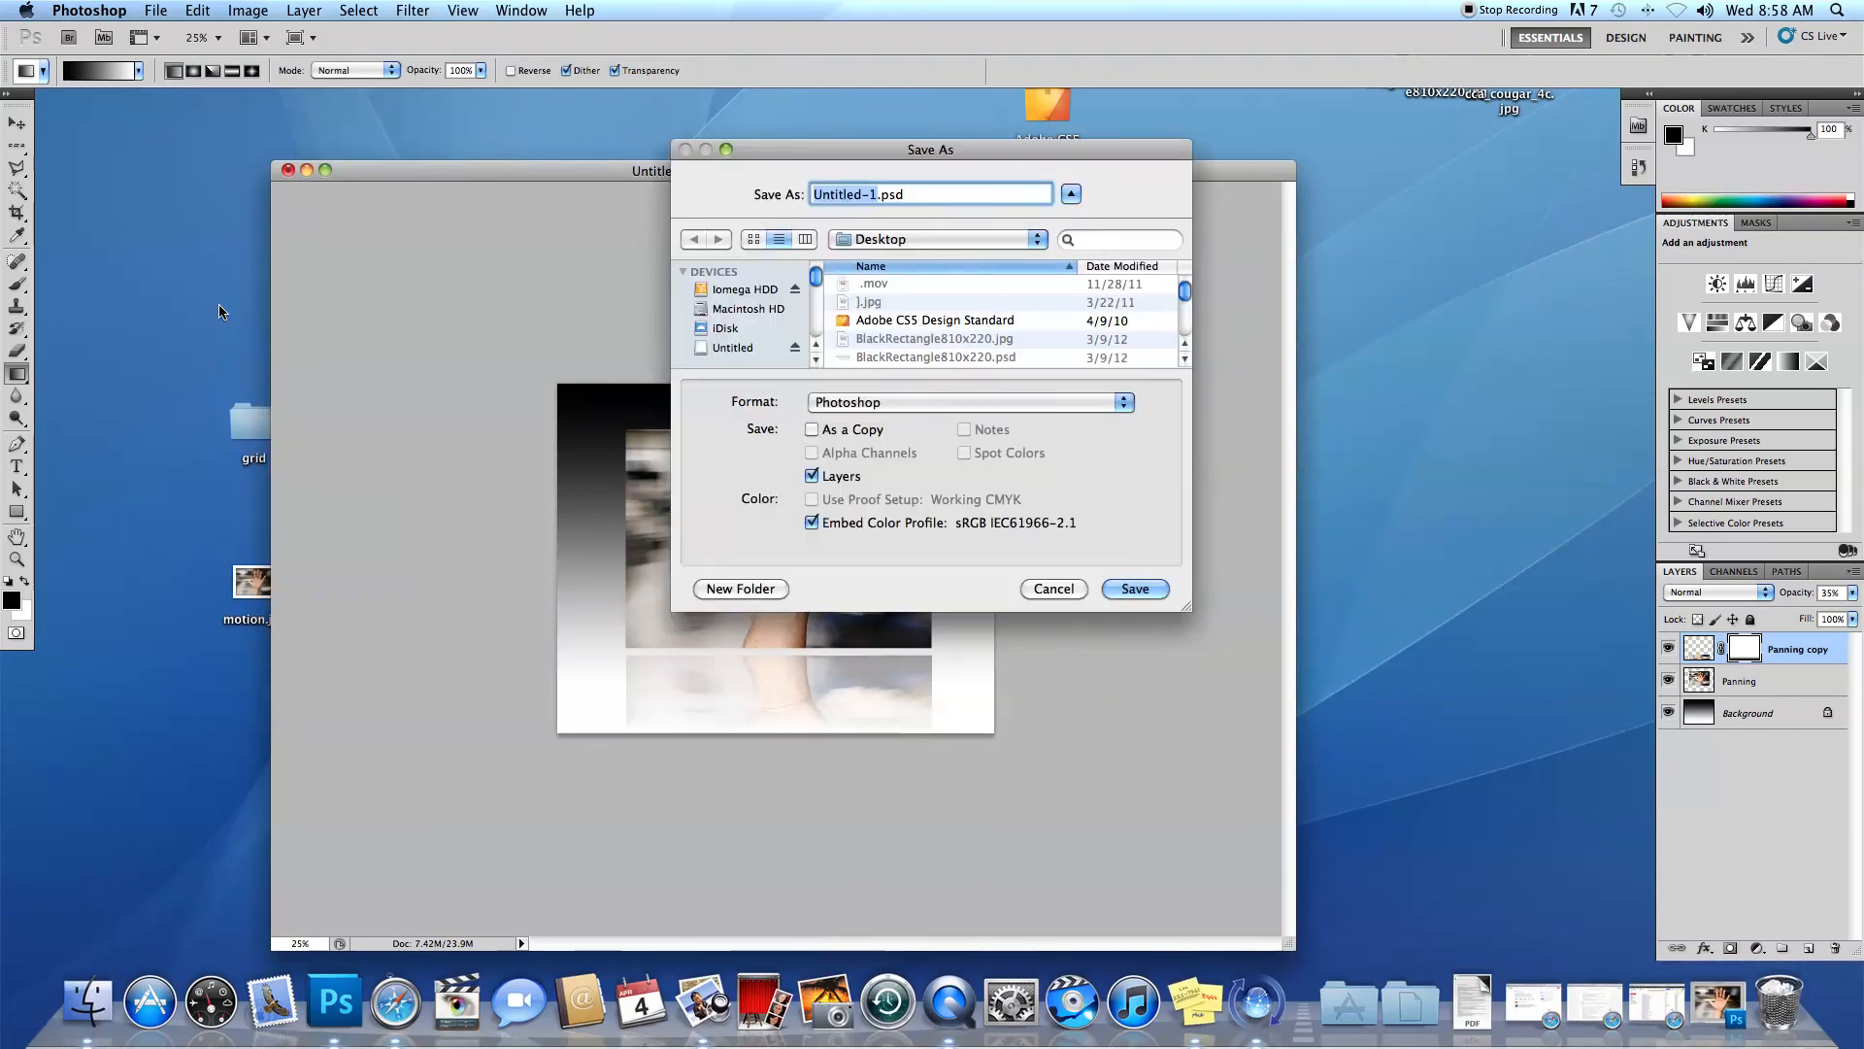